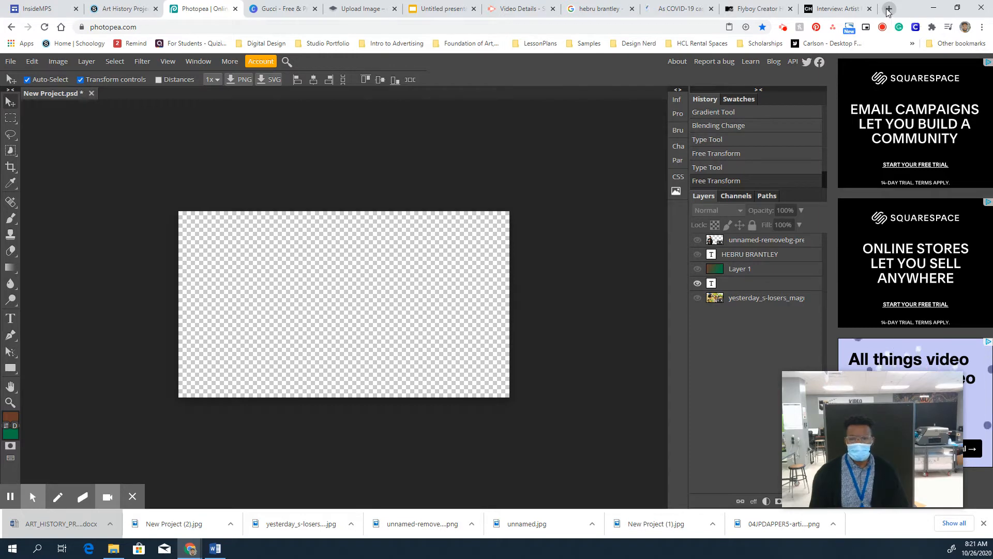
Search Google Images for "hebru brantley coloring pages" in a new browser tab
click(888, 9)
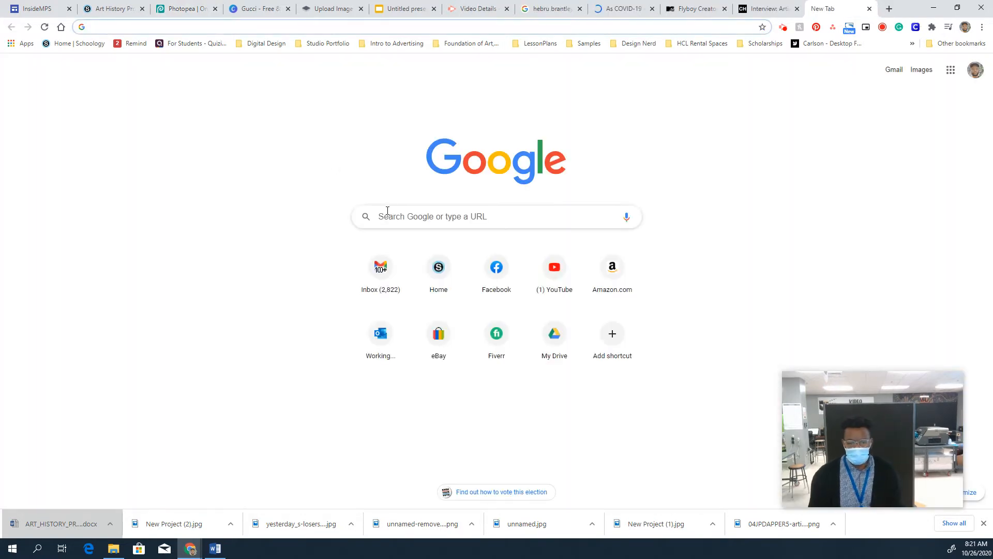
click(391, 211)
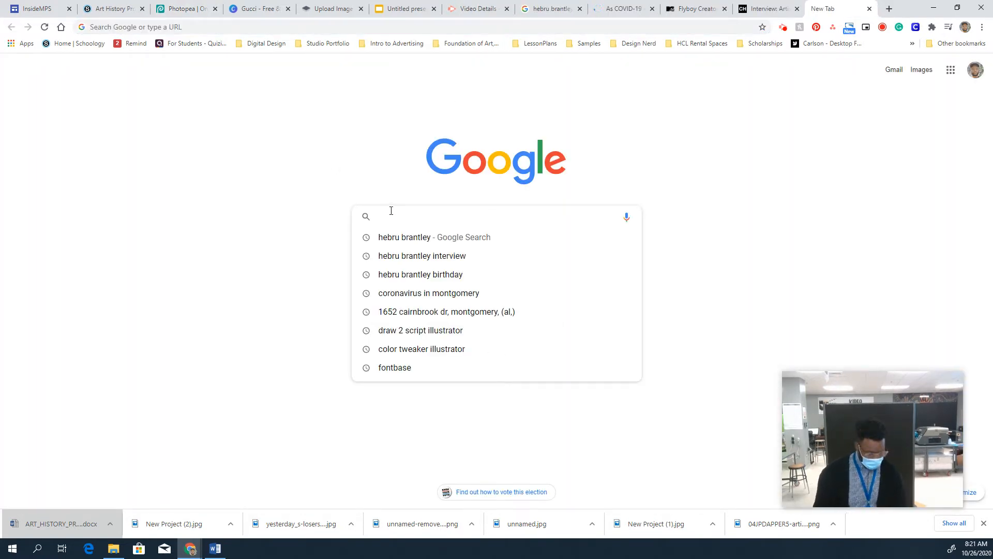
text(hebru)
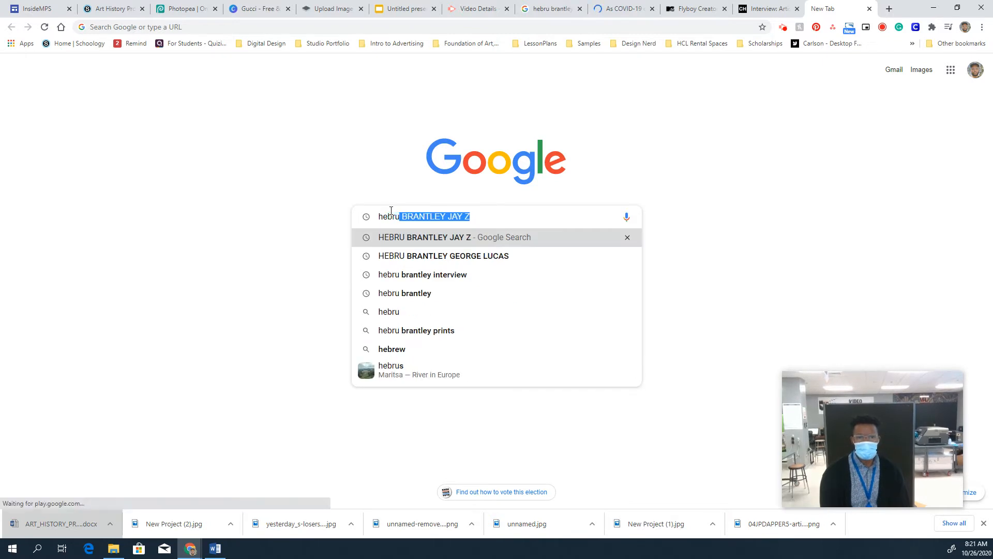
text( brantley )
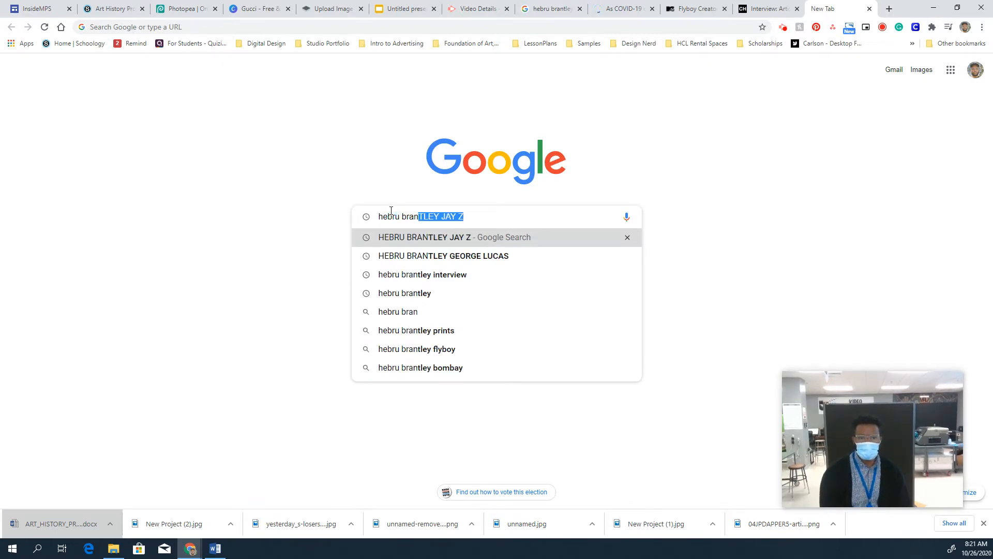
text(coloring)
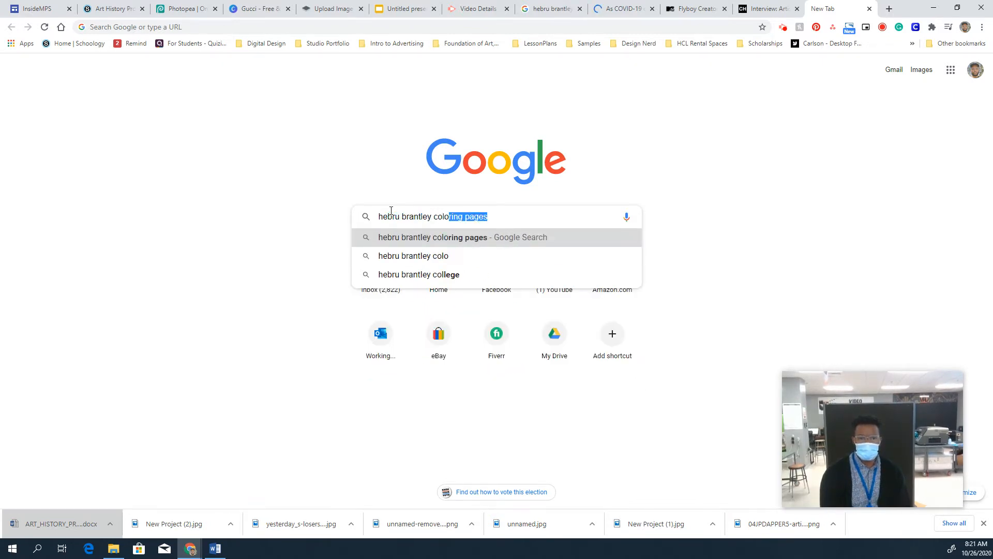
key(Return)
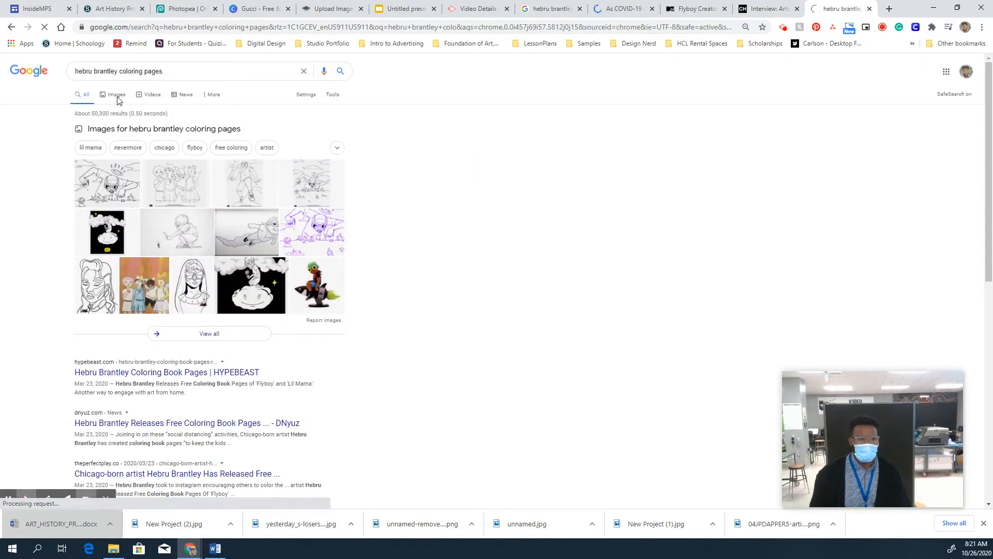
click(115, 96)
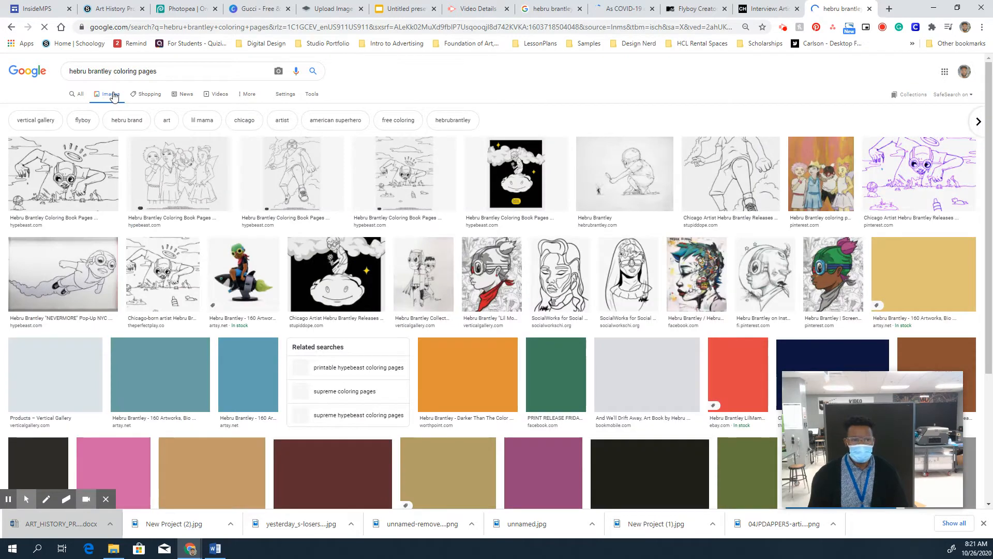
Preview several coloring pages, save the line drawing of four standing children as an image, and switch to the Photopea project
click(66, 267)
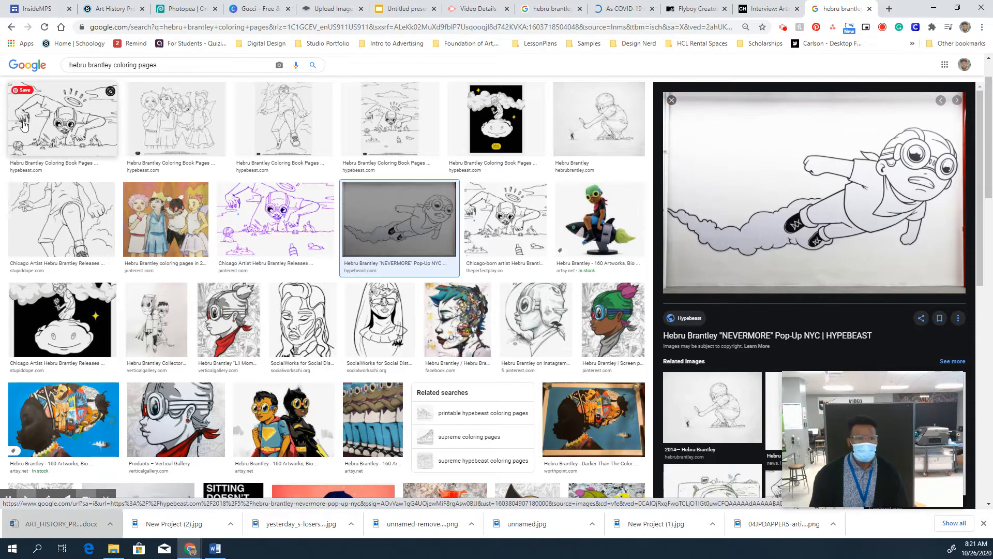
click(78, 131)
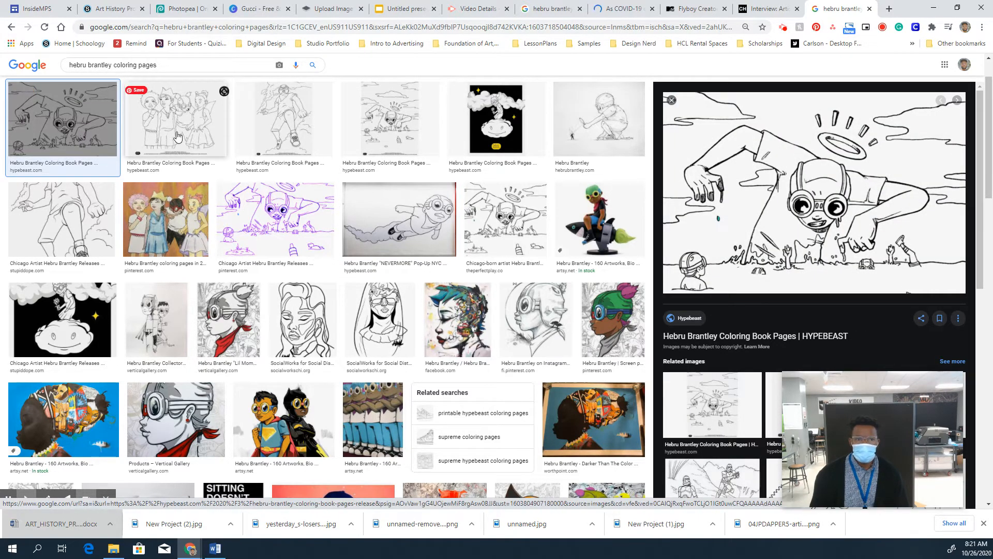
click(277, 127)
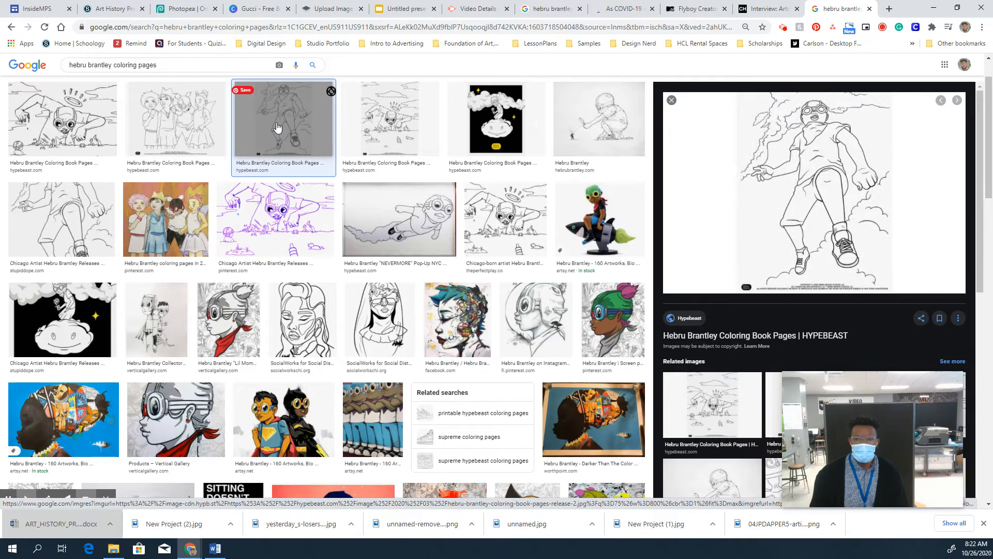
click(199, 125)
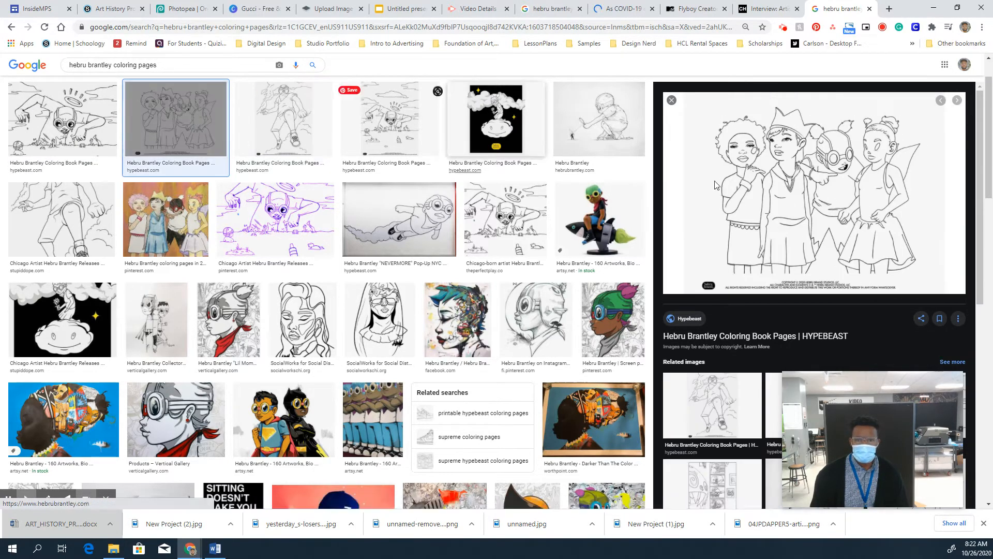
right_click(827, 166)
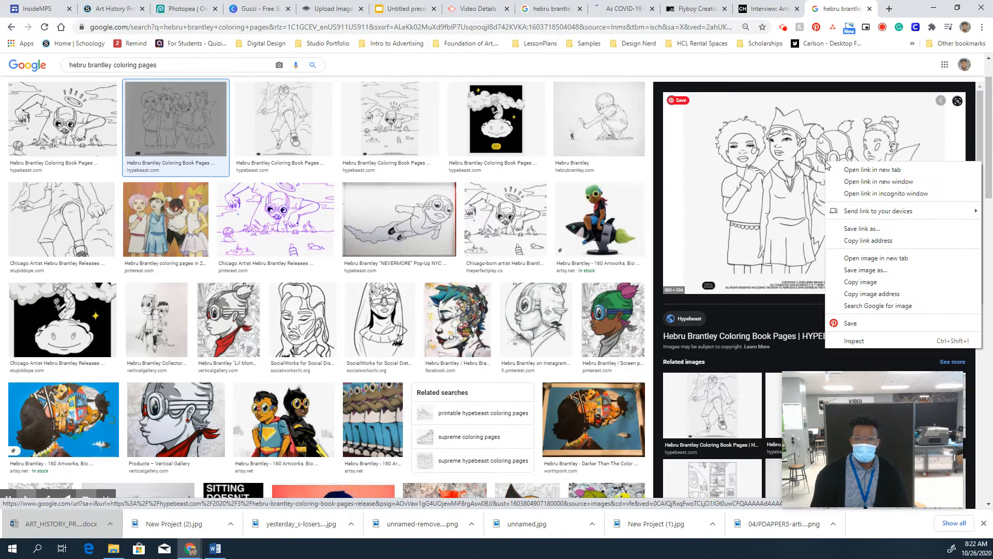
click(880, 271)
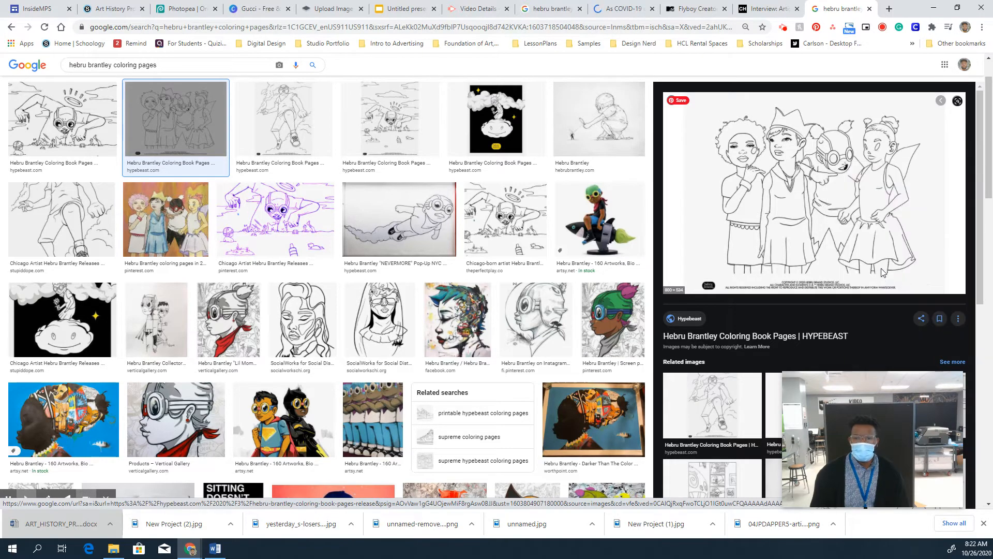
click(414, 266)
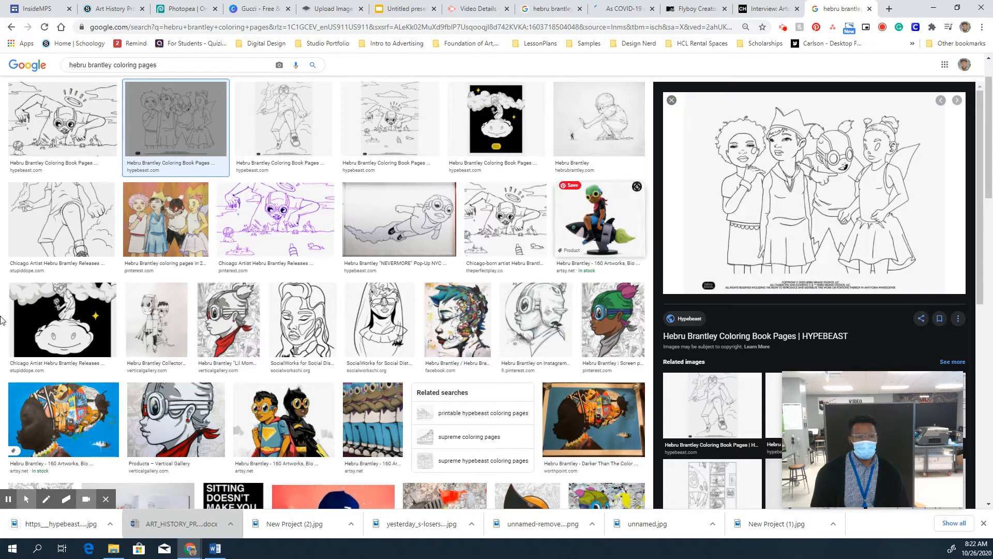
click(184, 9)
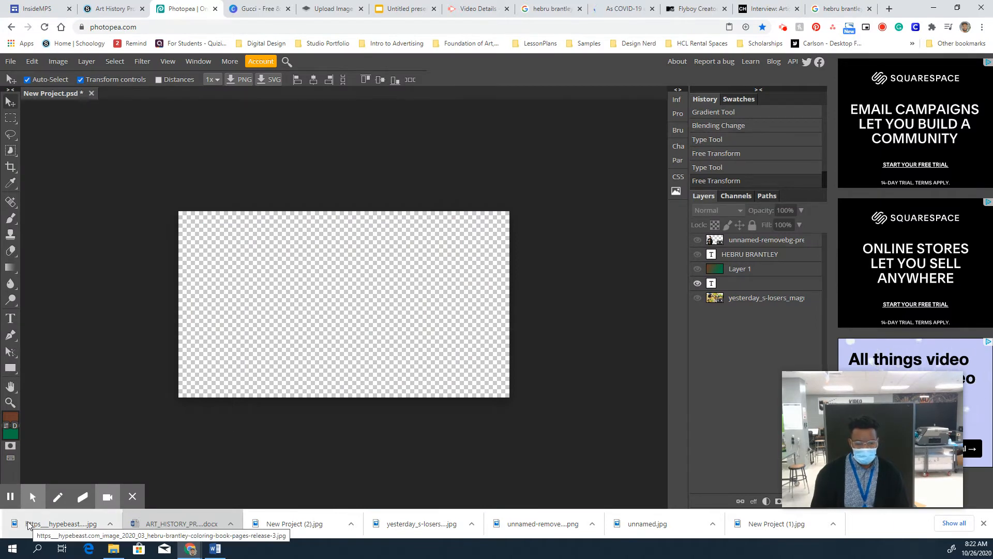
mouse_move(58, 477)
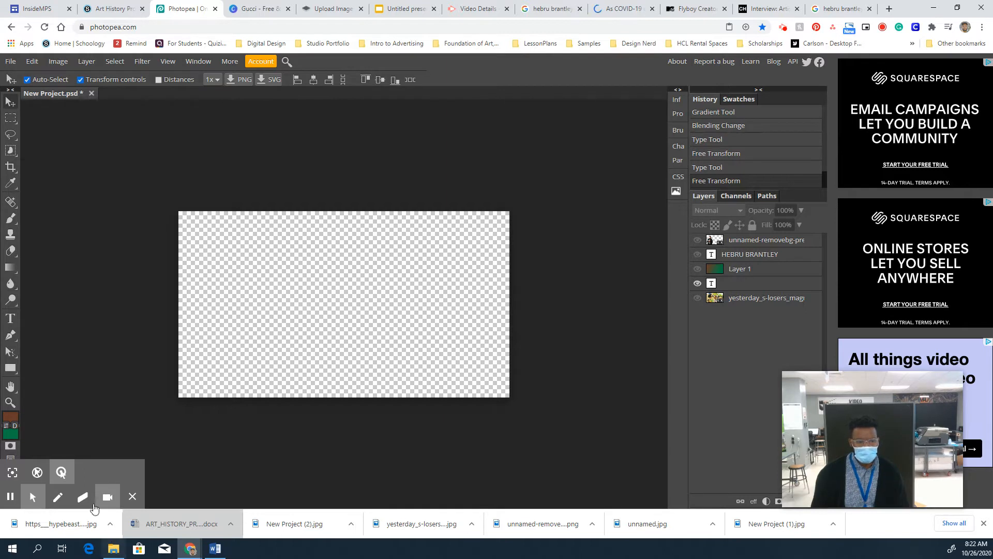
drag(67, 524, 362, 336)
key(Escape)
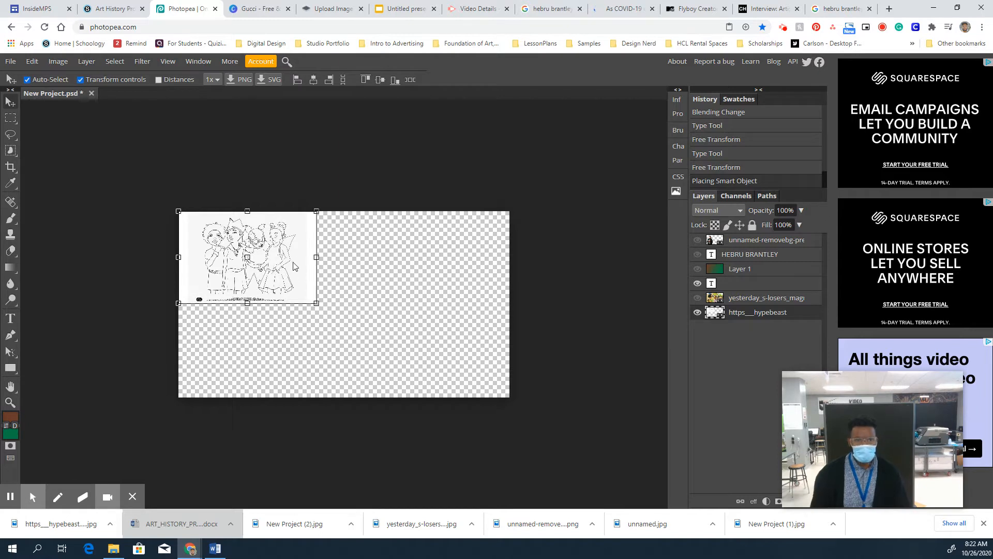
key(Delete)
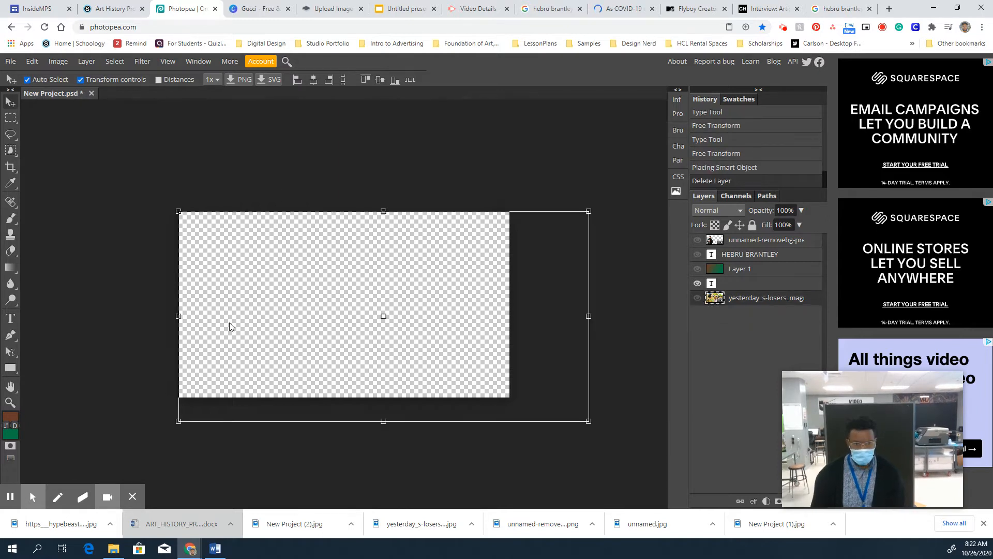
Place the downloaded hypebeast drawing in the project, scaled to 282% to cover the canvas, and show the yesterday_s-losers layer beneath it
drag(61, 524, 310, 324)
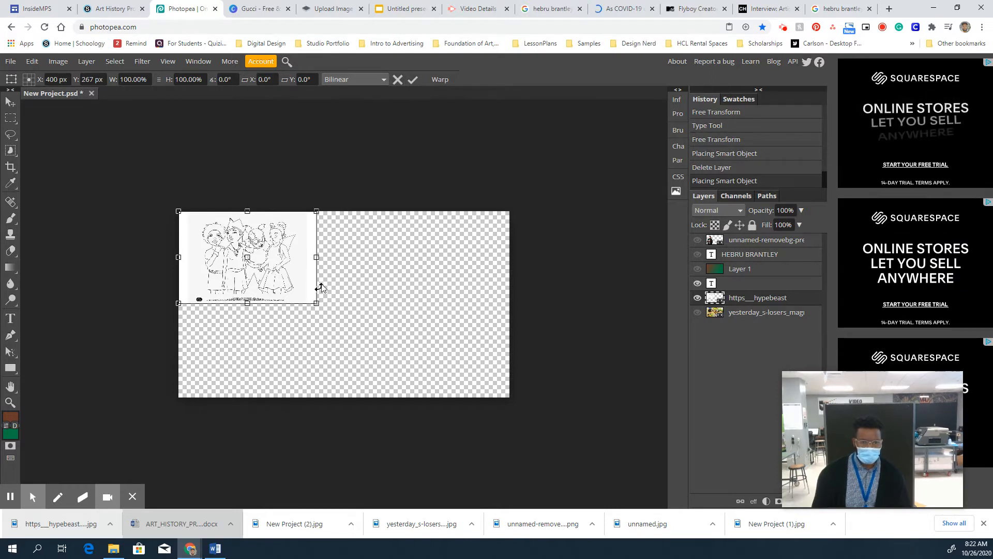
drag(316, 303, 542, 481)
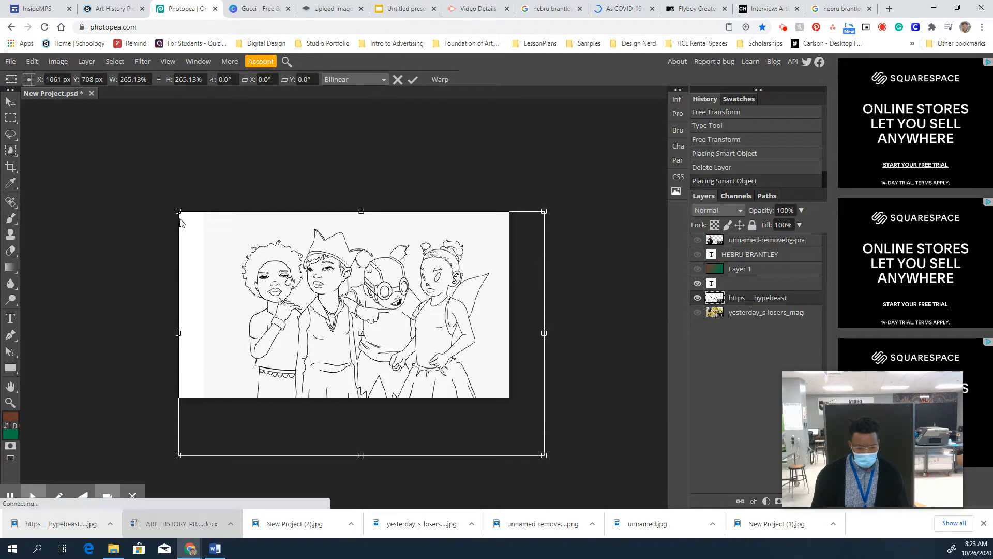
drag(178, 210, 155, 185)
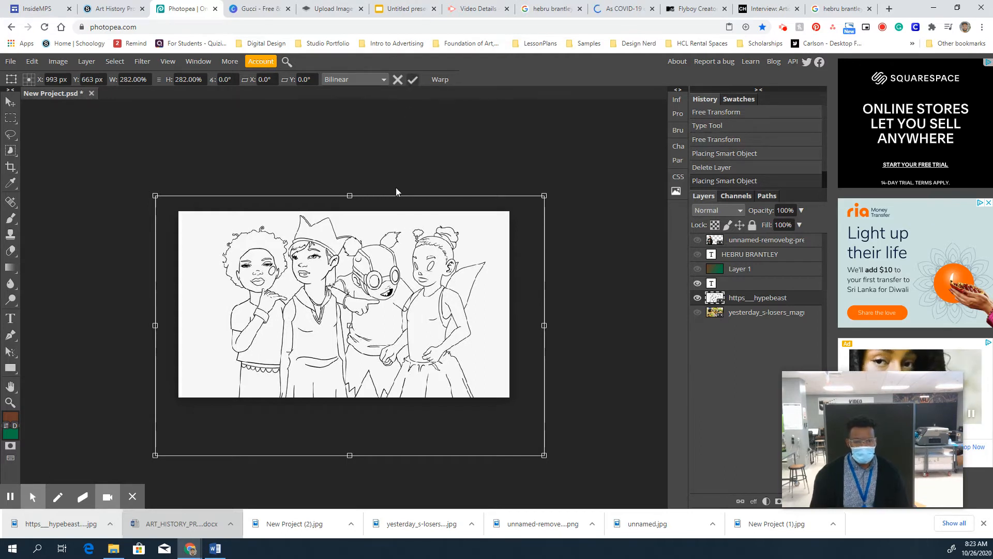
click(412, 81)
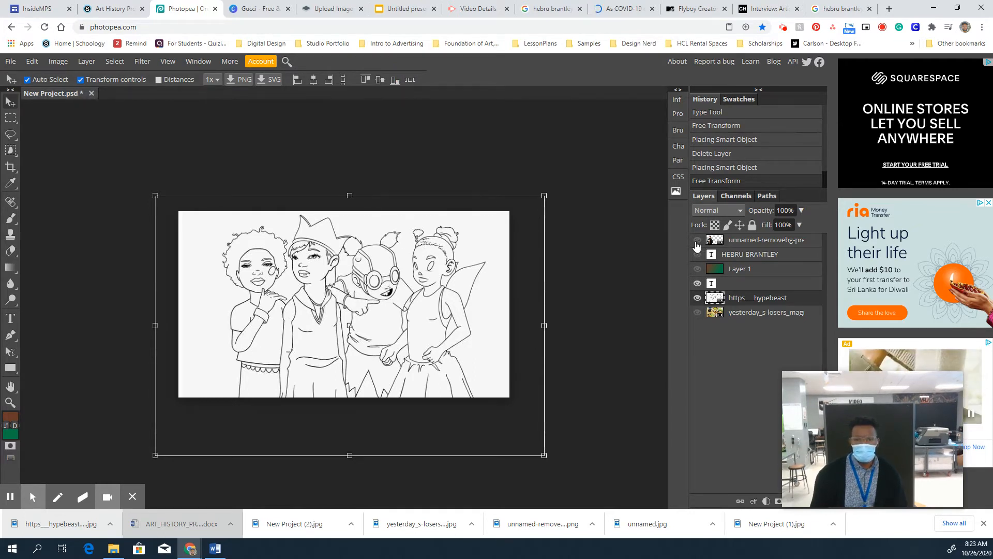
click(699, 313)
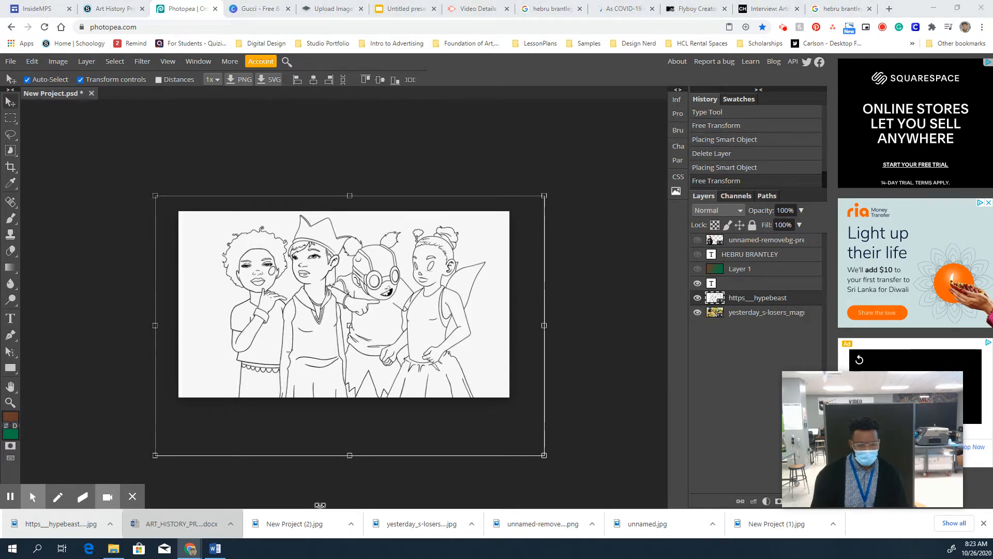
Try to delete a rectangular area over the drawing's first three figures, and clear the selection
click(10, 119)
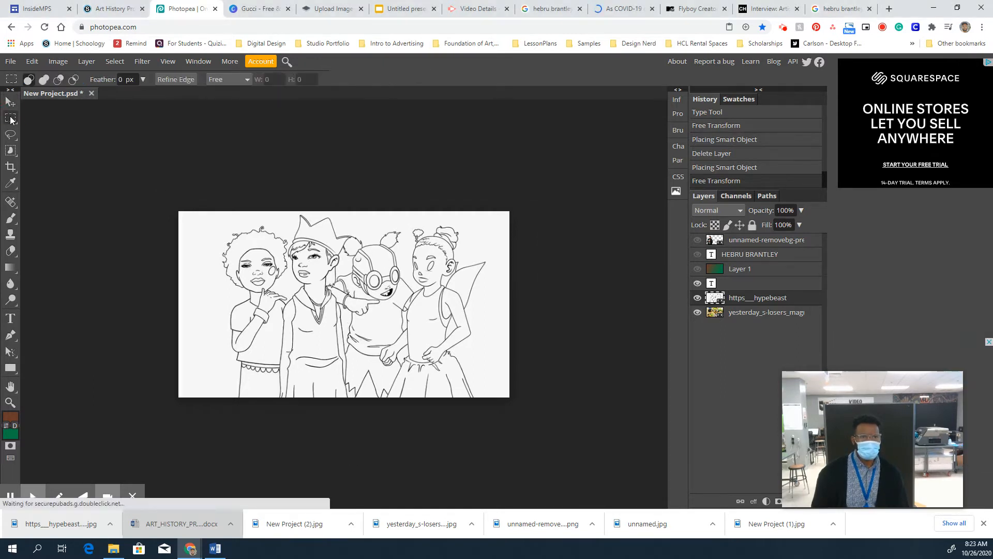
drag(190, 176, 395, 339)
key(Delete)
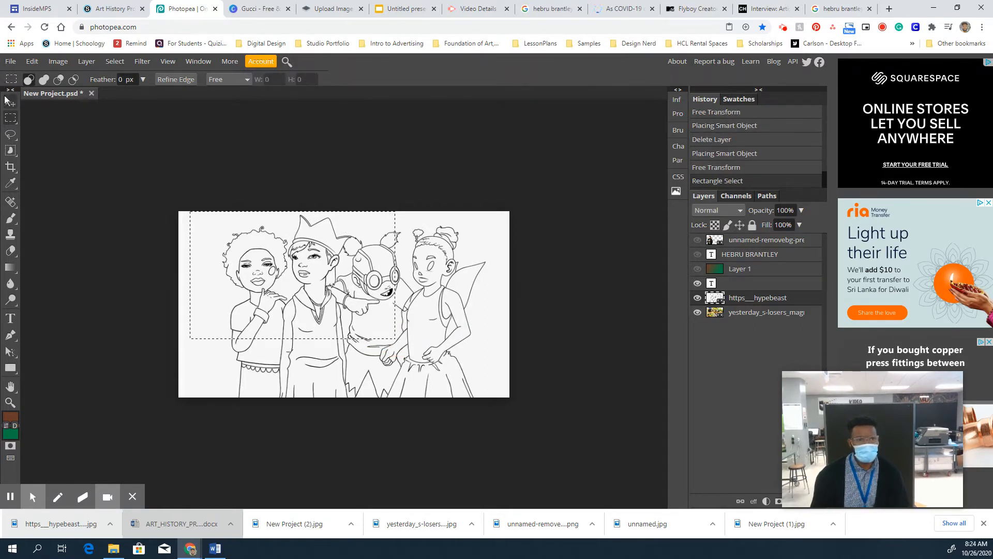
click(11, 101)
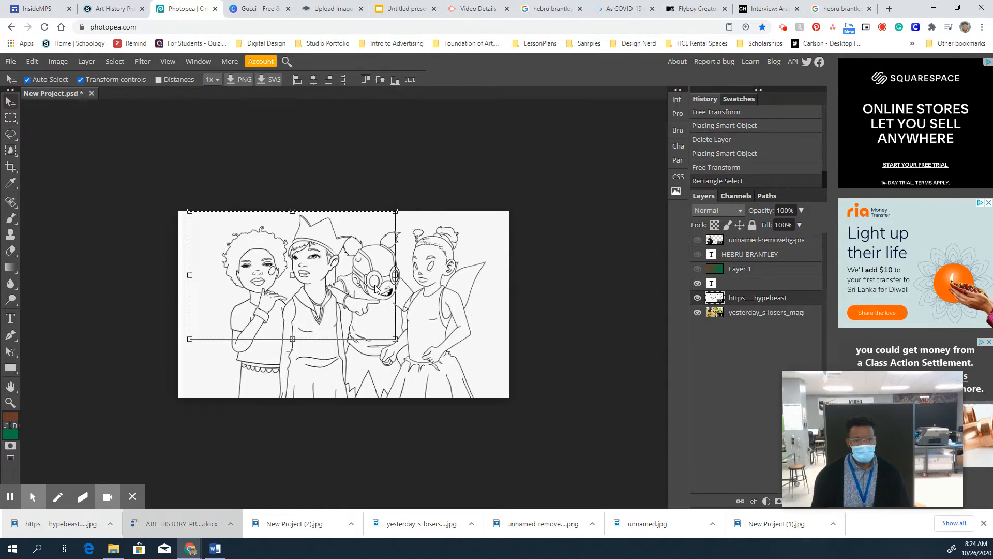
key(ctrl+d)
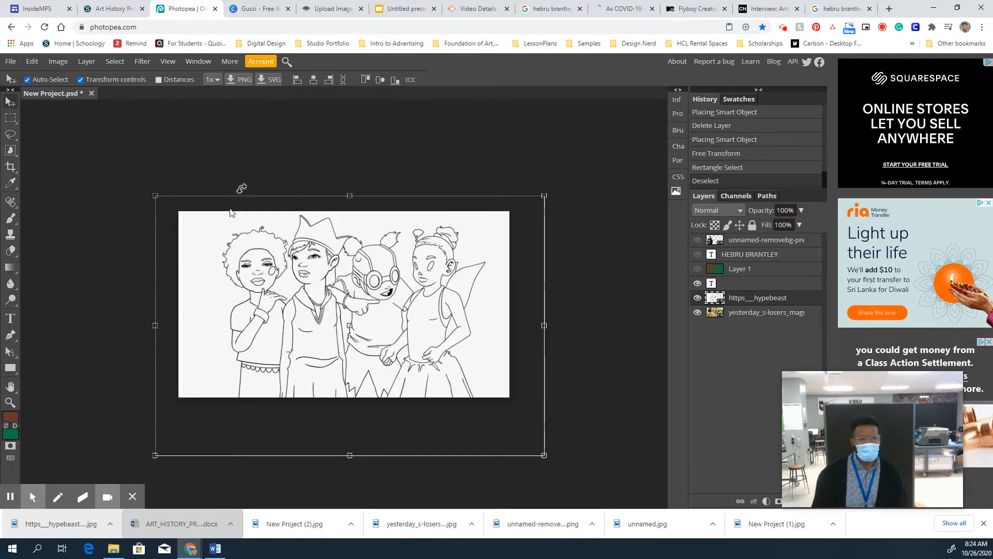
Switch the Move tool's Auto-Select and Transform controls options off and back on
click(80, 80)
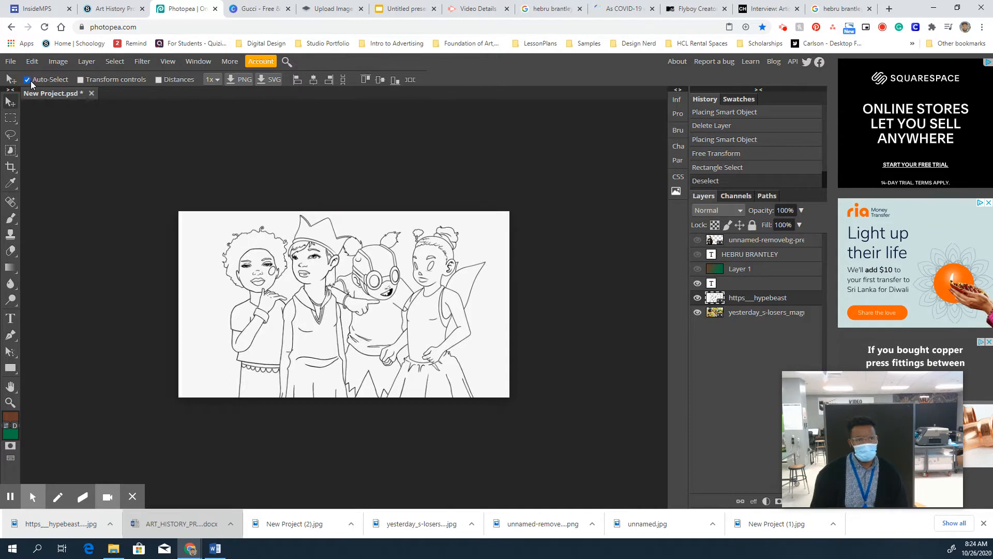
click(27, 80)
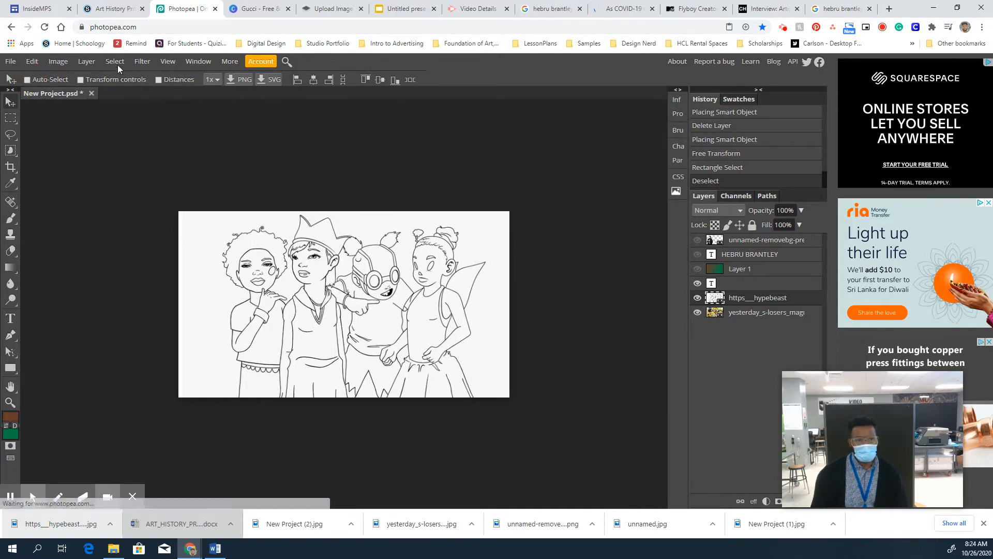
click(81, 79)
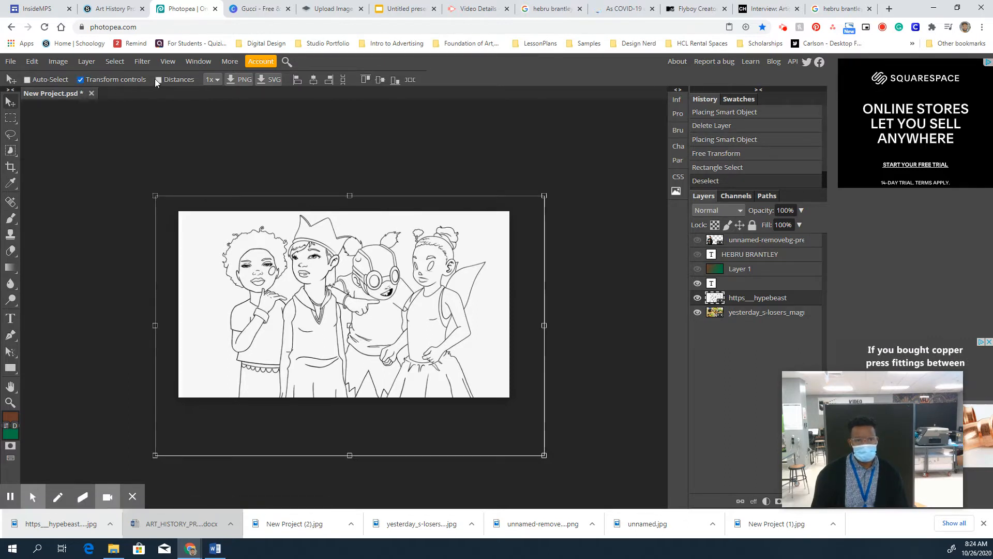
click(80, 80)
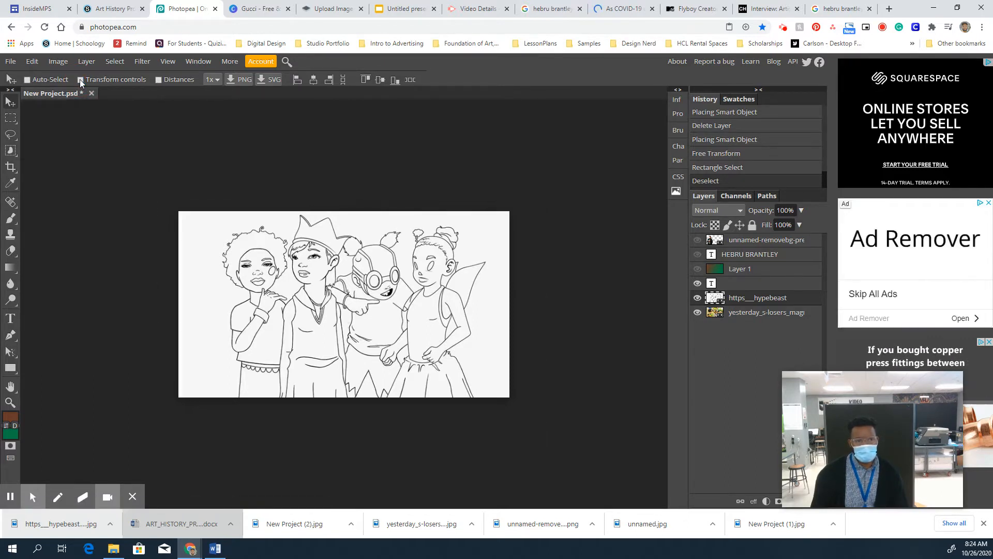
click(80, 80)
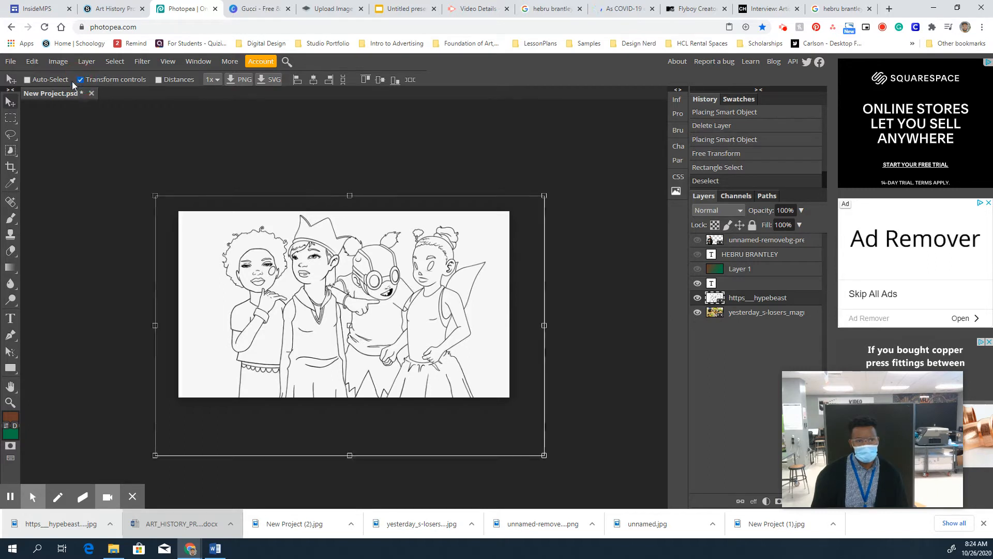
click(28, 80)
Move the hypebeast drawing down the canvas to uncover the upper part of the painting beneath it
mouse_move(333, 228)
mouse_down()
mouse_move(406, 310)
mouse_move(330, 154)
mouse_move(233, 196)
mouse_move(388, 306)
mouse_move(265, 179)
mouse_move(220, 276)
mouse_move(344, 293)
mouse_move(274, 201)
mouse_move(316, 336)
mouse_move(314, 360)
mouse_move(312, 340)
mouse_up()
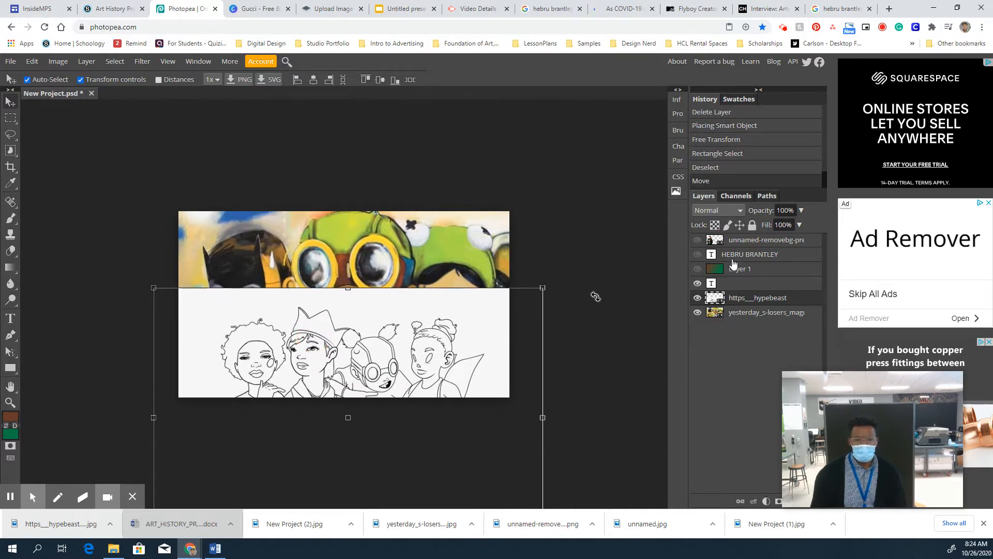
mouse_move(446, 325)
mouse_down()
mouse_move(461, 403)
mouse_move(455, 336)
mouse_move(428, 370)
mouse_up()
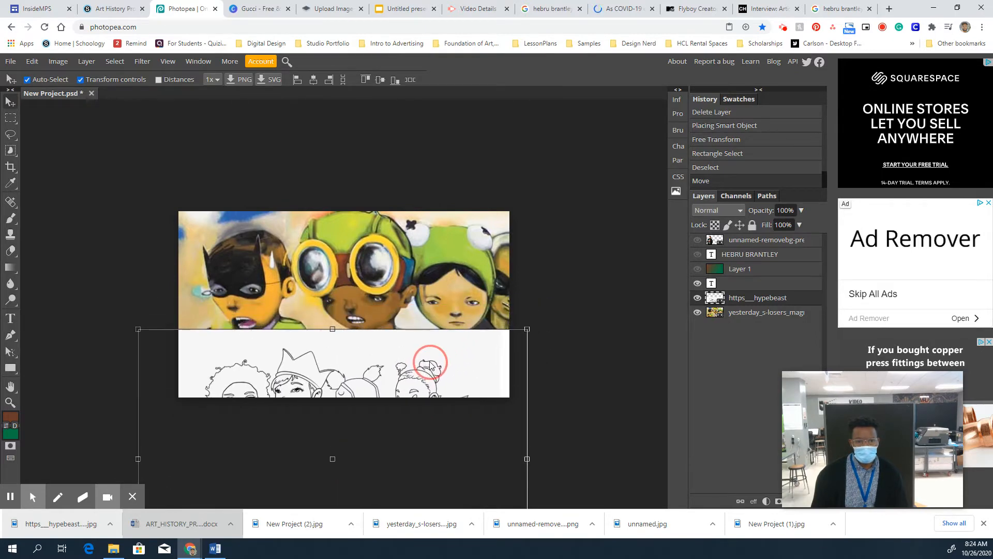
click(368, 303)
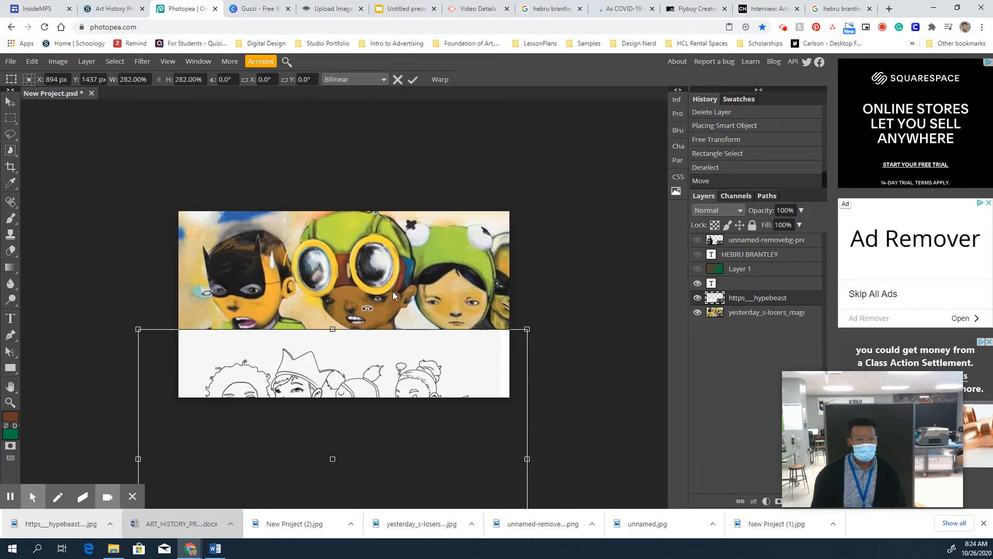
Sample the brown skin colour from the painting's goggled figure and move the hypebeast drawing back up to cover the canvas
click(10, 183)
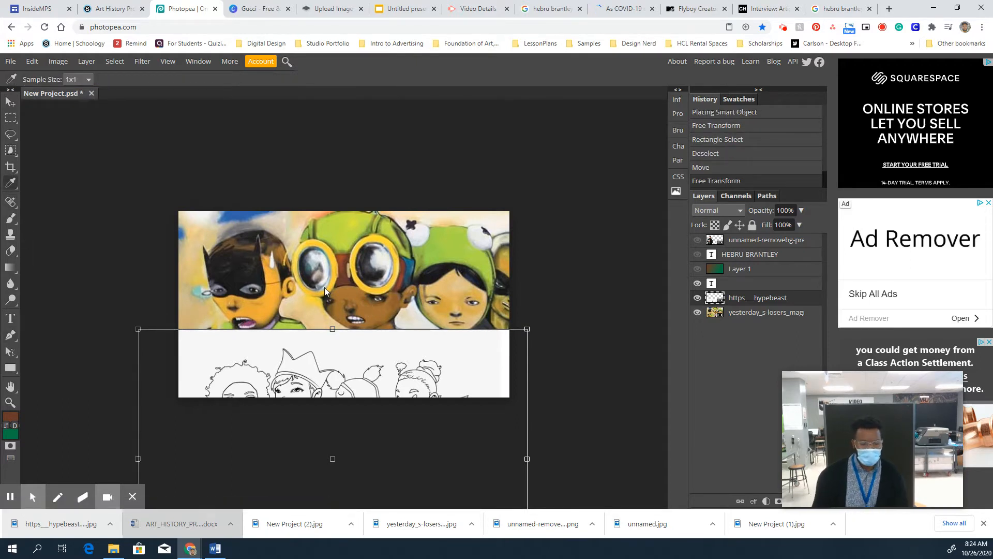
key(shift+i)
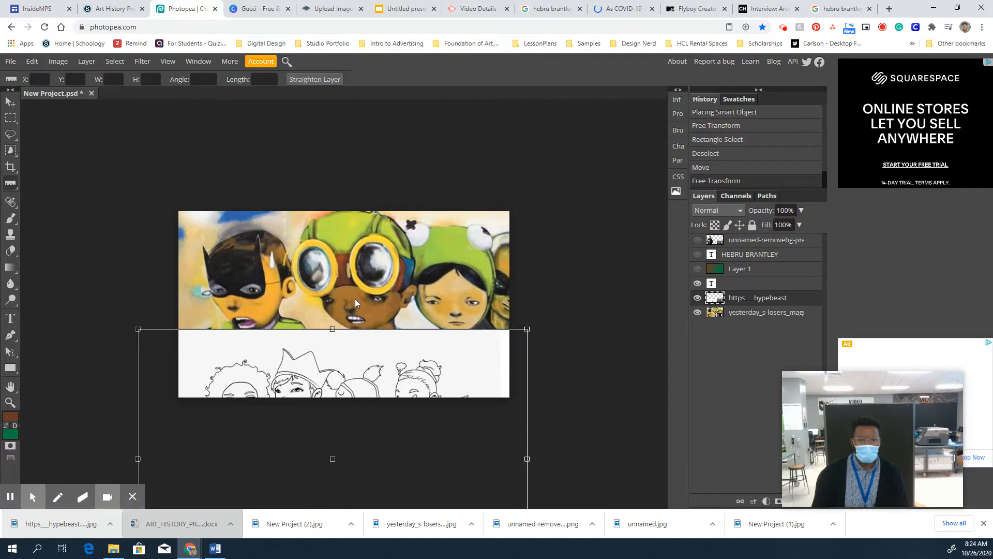
key(i)
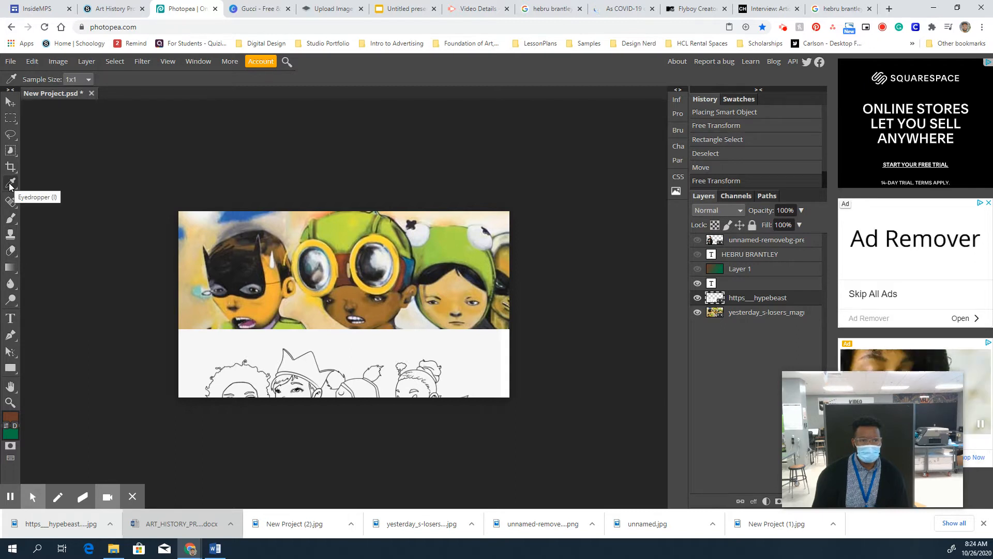
click(352, 295)
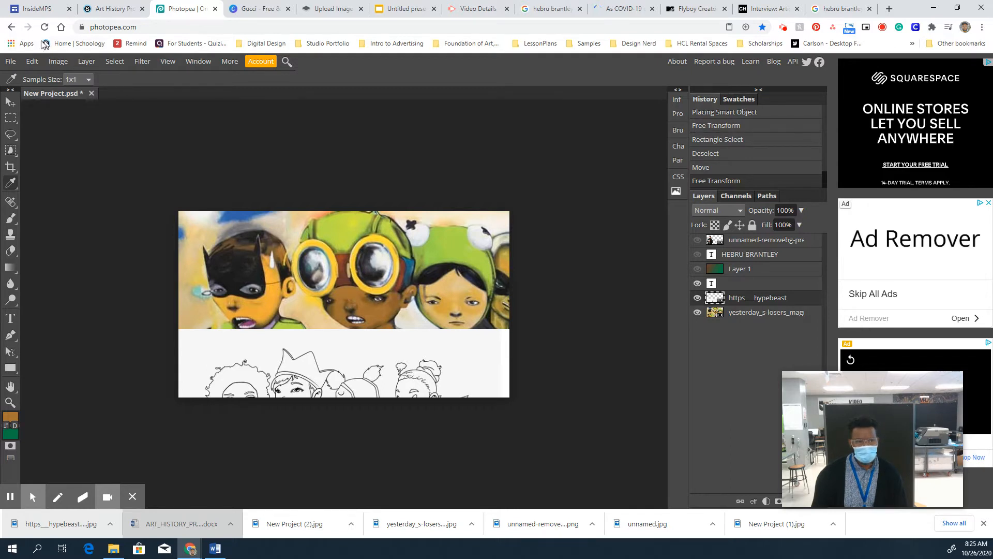
click(10, 102)
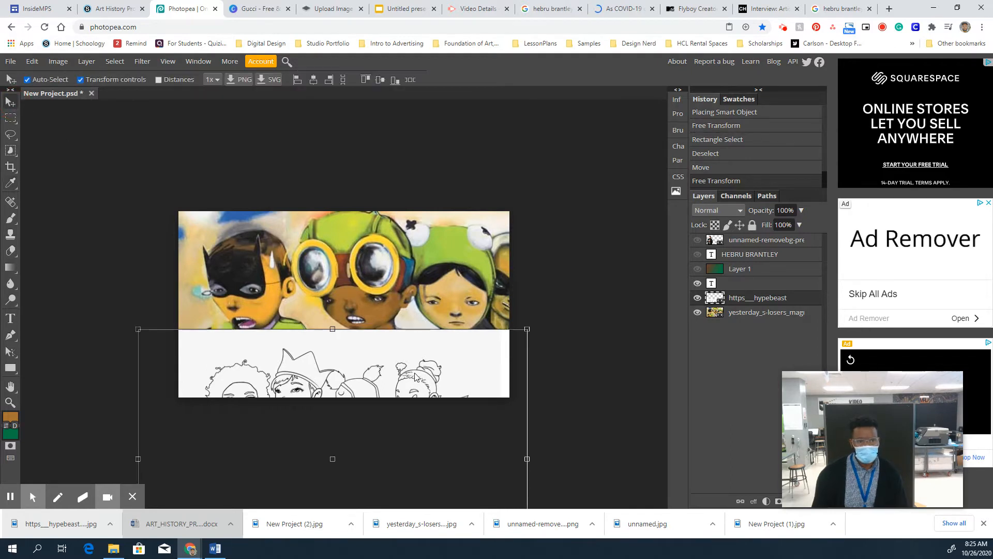
mouse_move(433, 351)
mouse_down()
mouse_move(415, 284)
mouse_move(443, 215)
mouse_up()
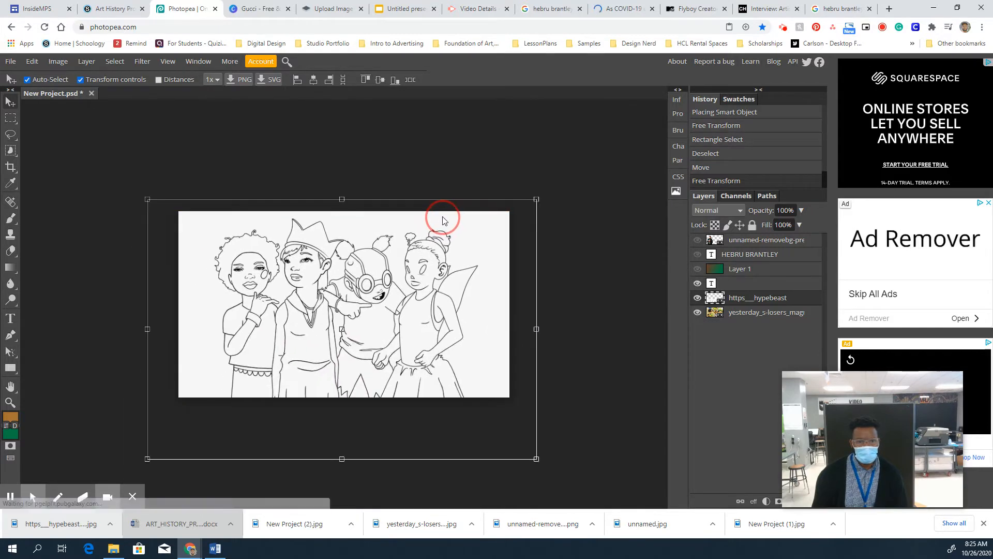
Try to fill the crowned figure's face with the sampled brown using the Paint Bucket tool
click(9, 268)
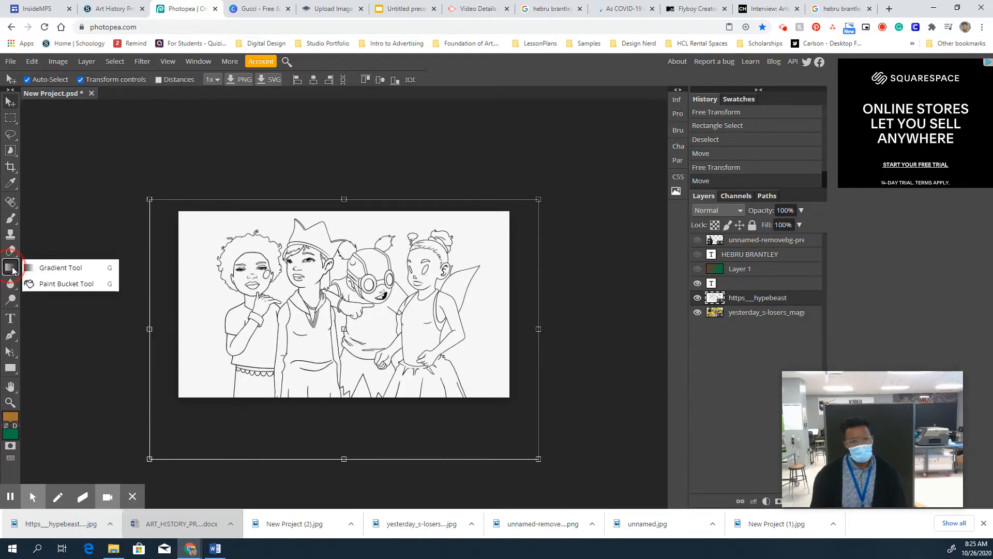
click(37, 284)
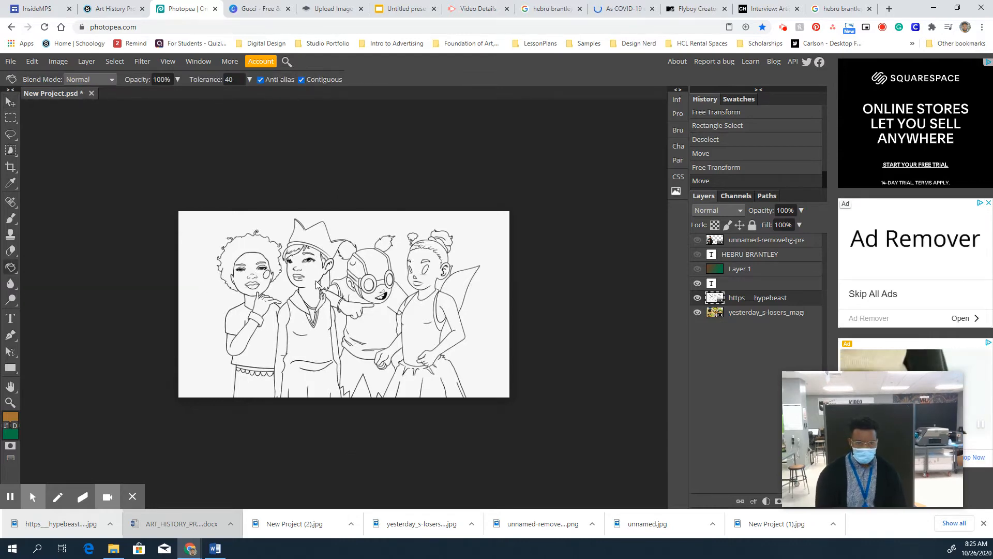
scroll(317, 284, up, 5)
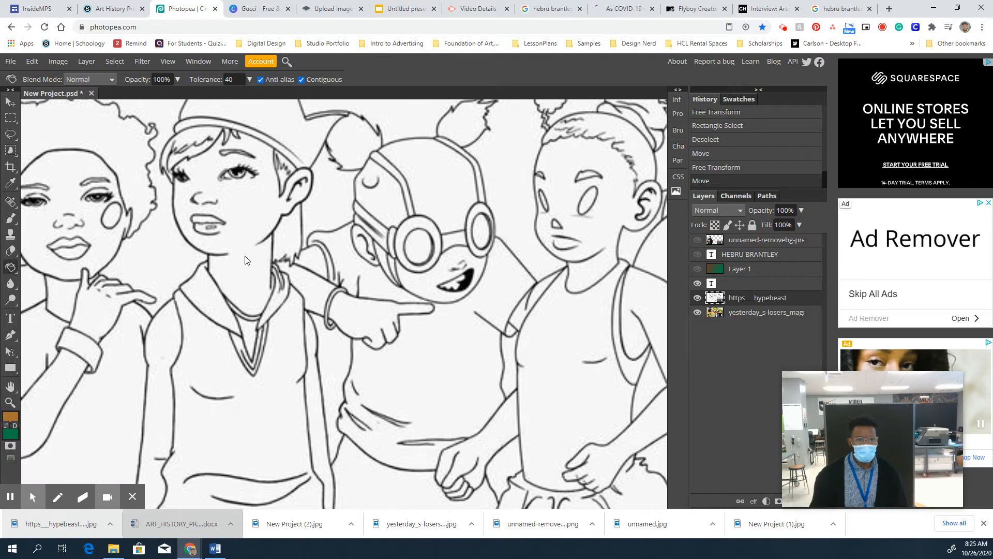
click(245, 218)
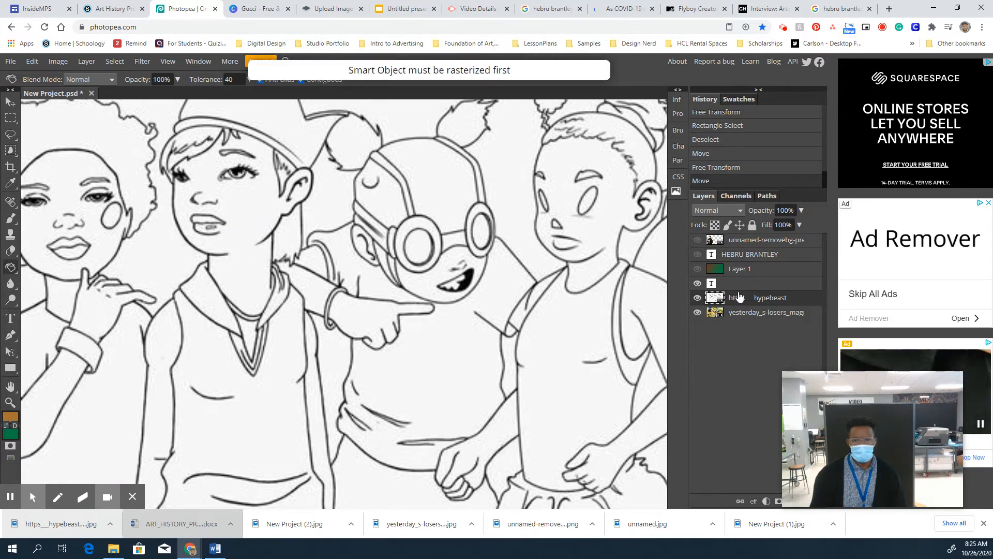
Rasterize the hypebeast drawing's layer
right_click(770, 299)
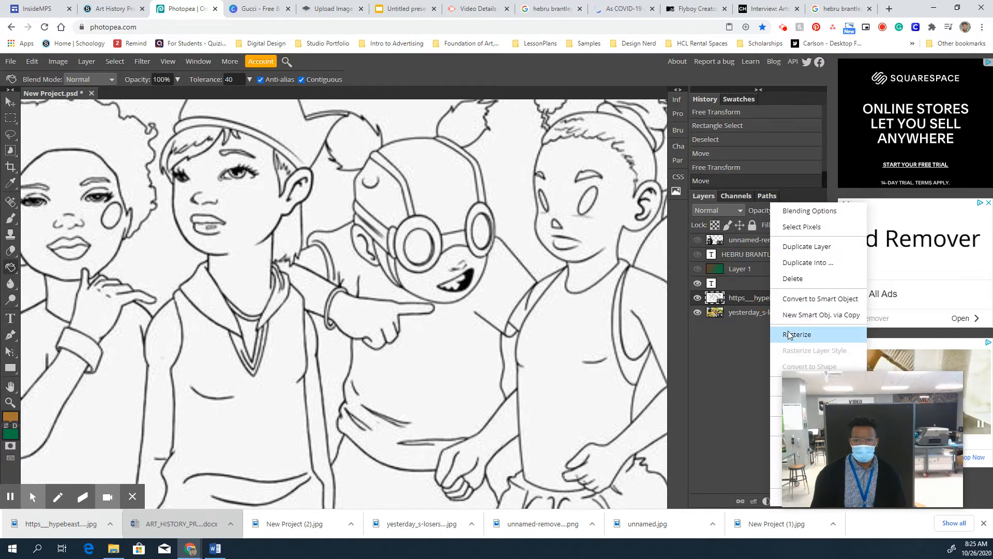
click(719, 375)
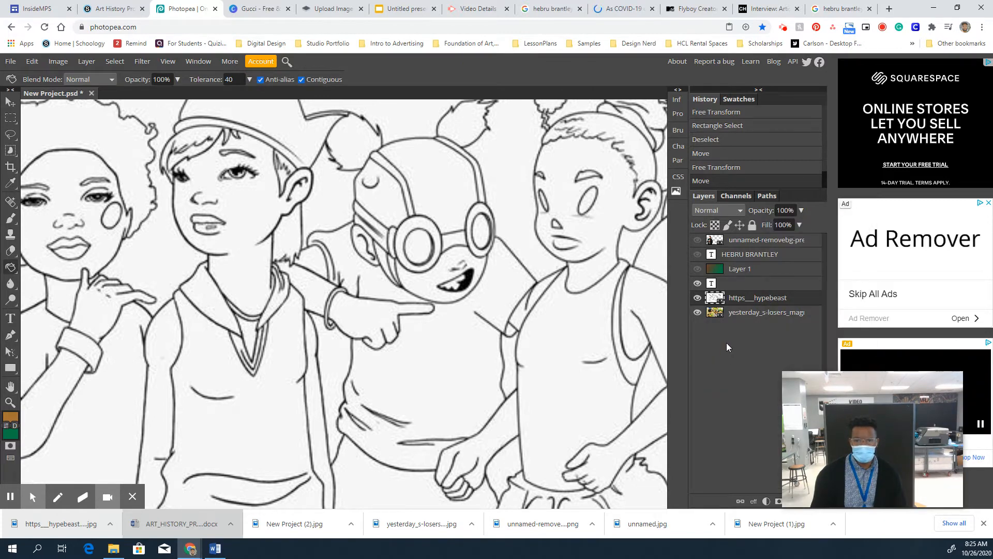
right_click(747, 301)
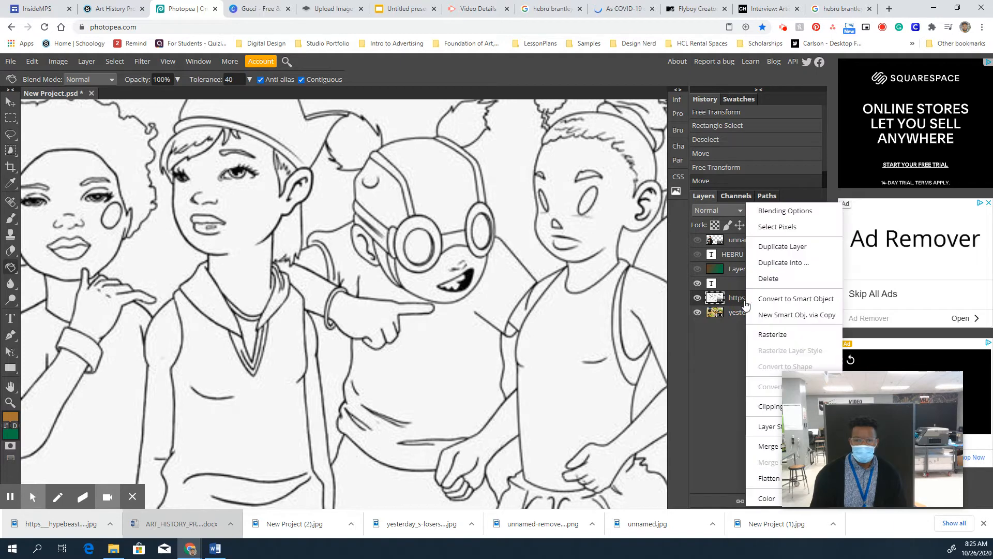
click(781, 336)
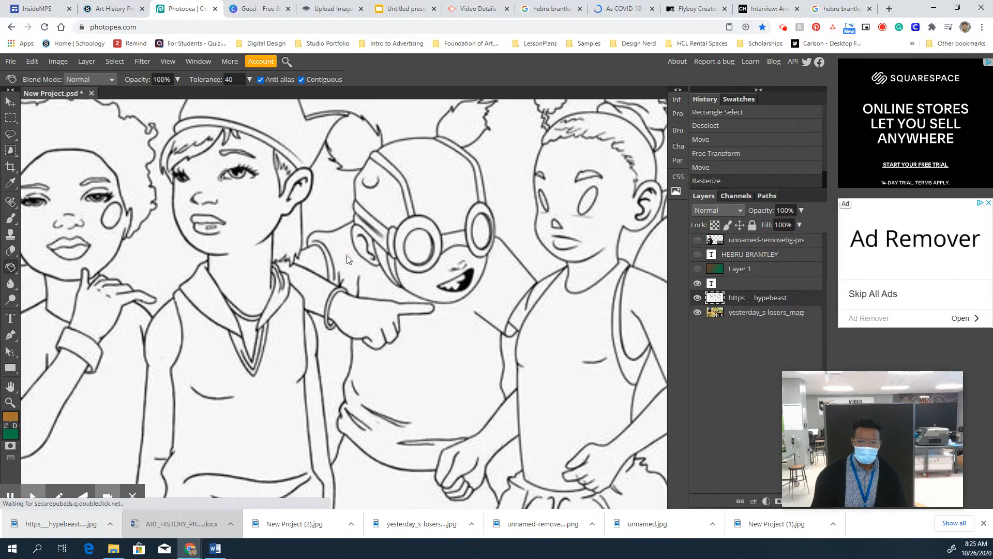
Fill the faces of all four figures with the sampled brown, including the crowned figure's lips and the goggled figure's ear
click(246, 209)
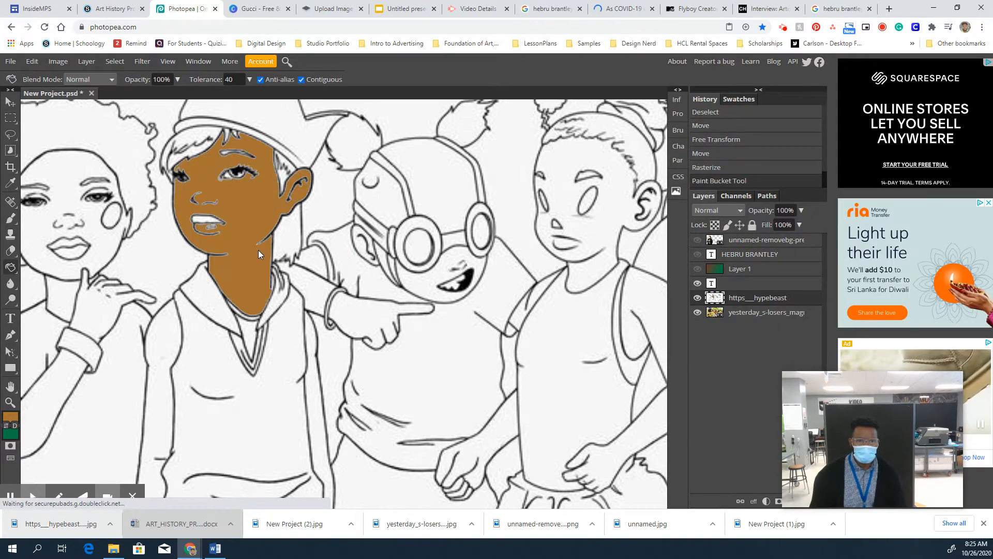
click(209, 225)
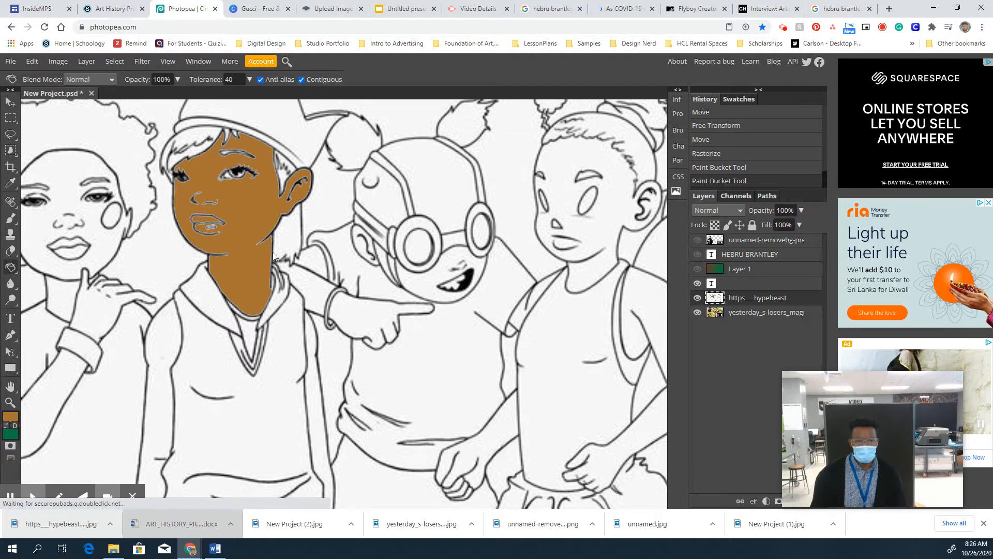
click(410, 281)
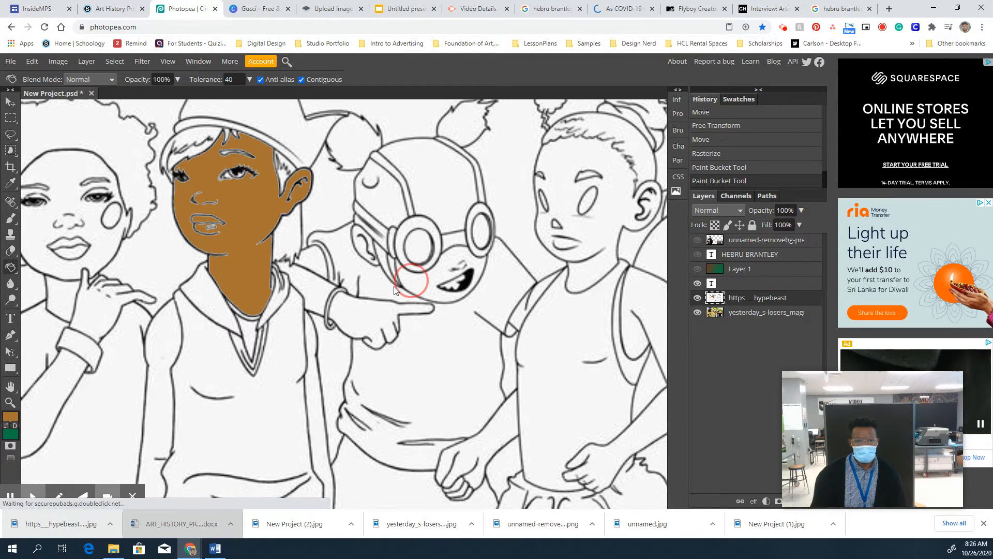
click(377, 255)
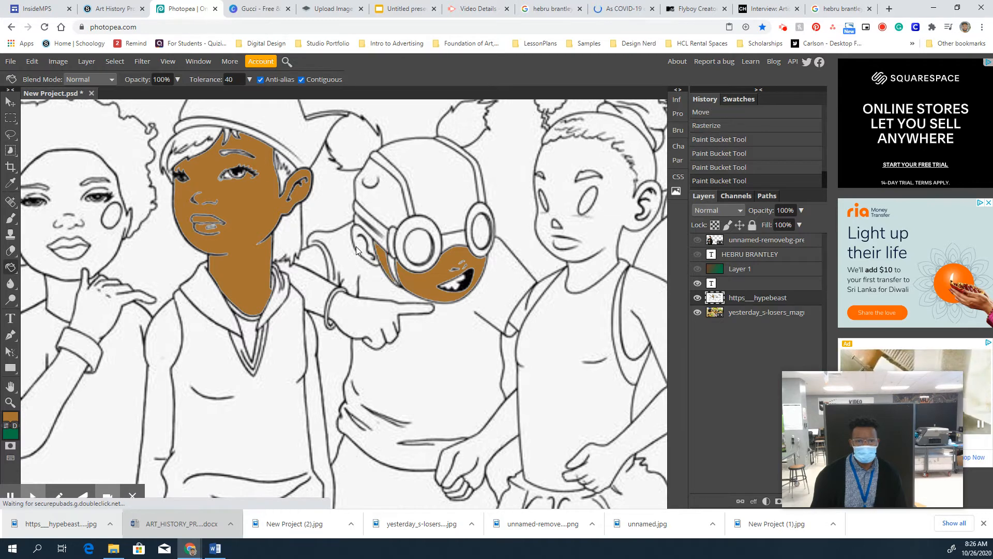
click(354, 248)
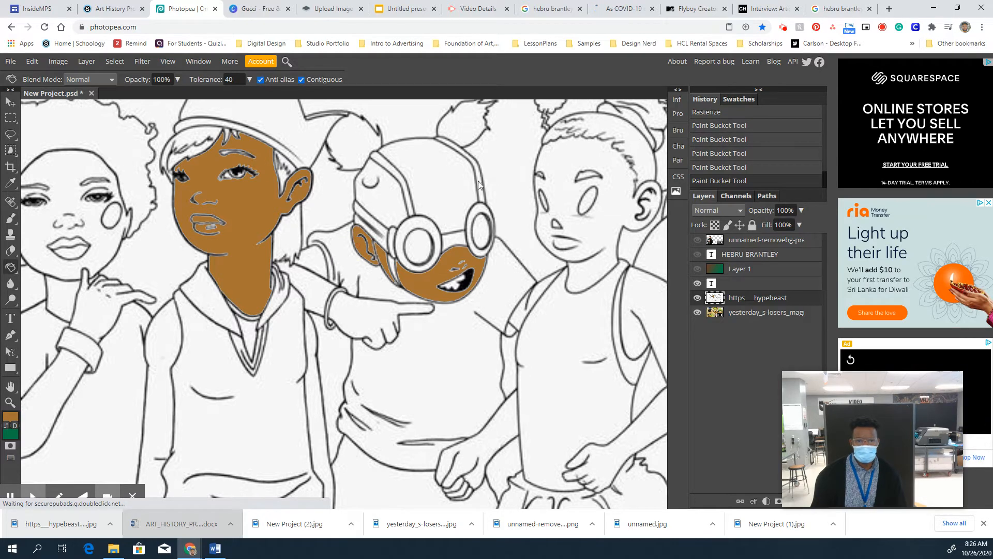
click(572, 163)
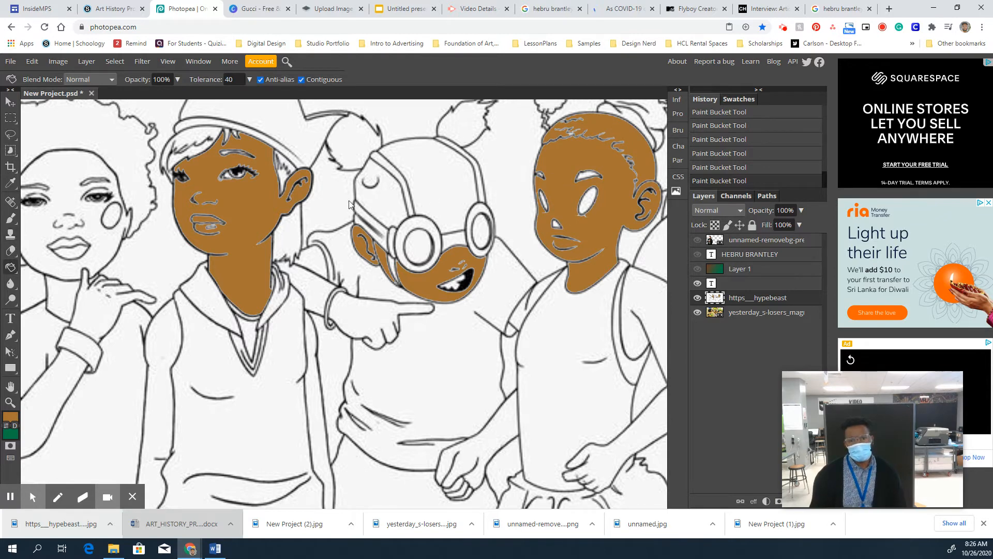
click(95, 234)
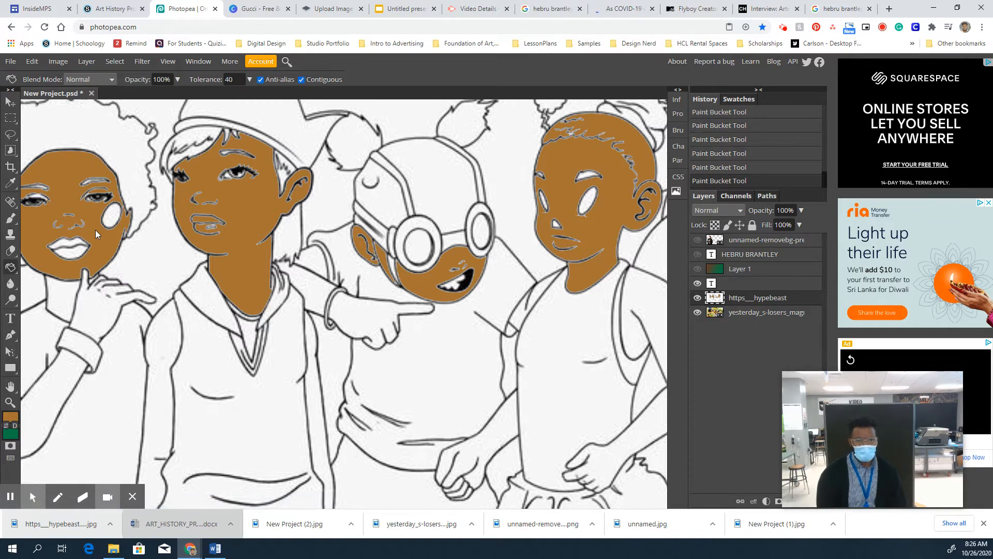
key(ctrl+minus)
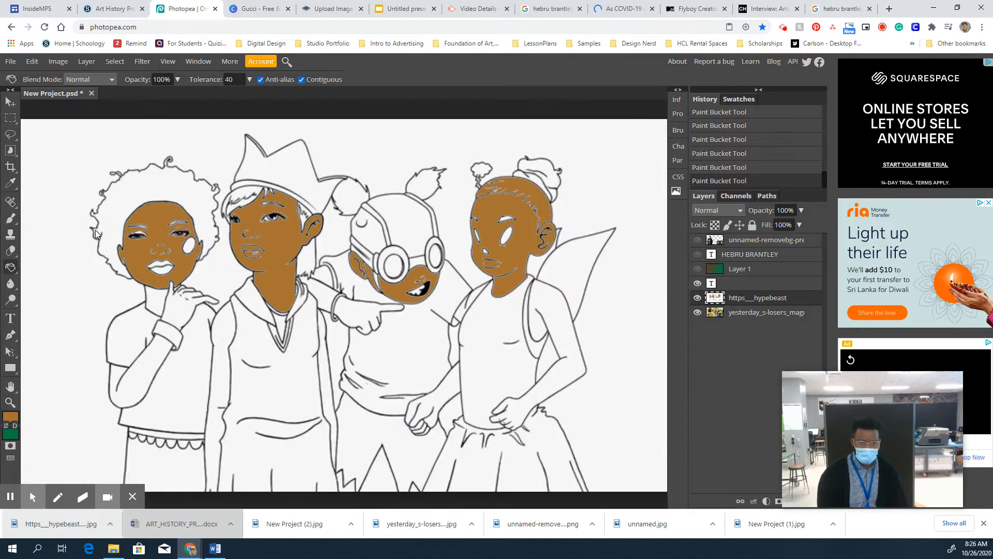
key(ctrl+minus)
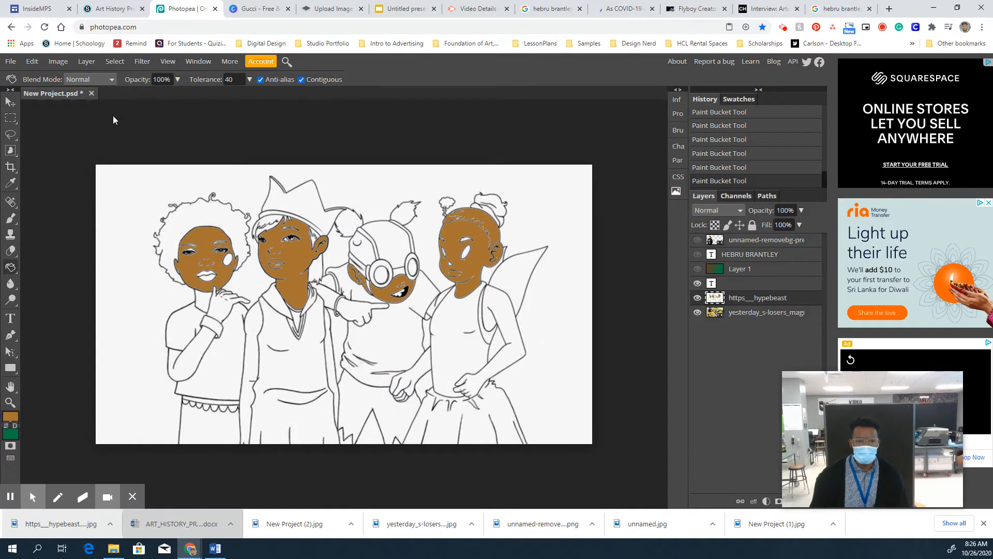
Switch to the Google Images results for Hebru Brantley coloring pages and restrict them to large images
click(829, 11)
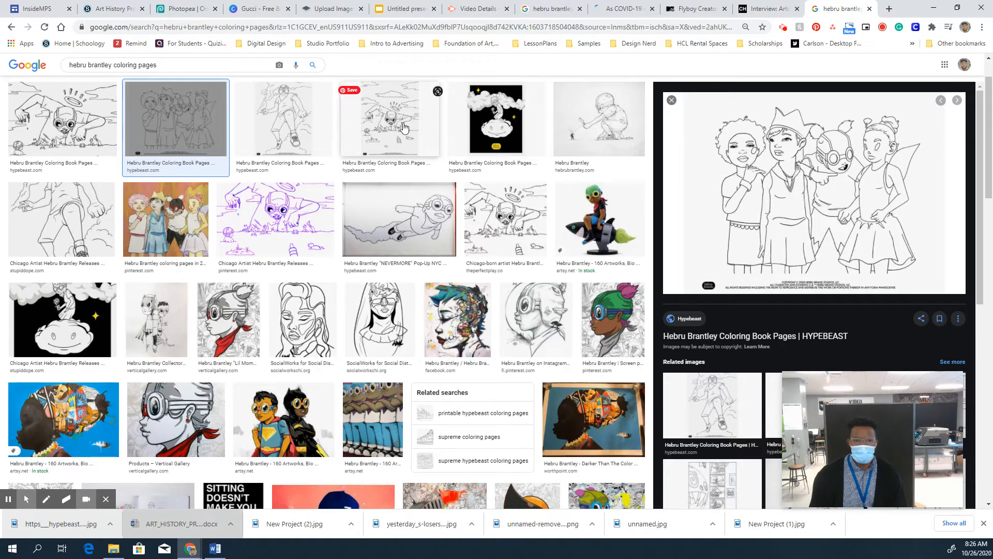
click(399, 115)
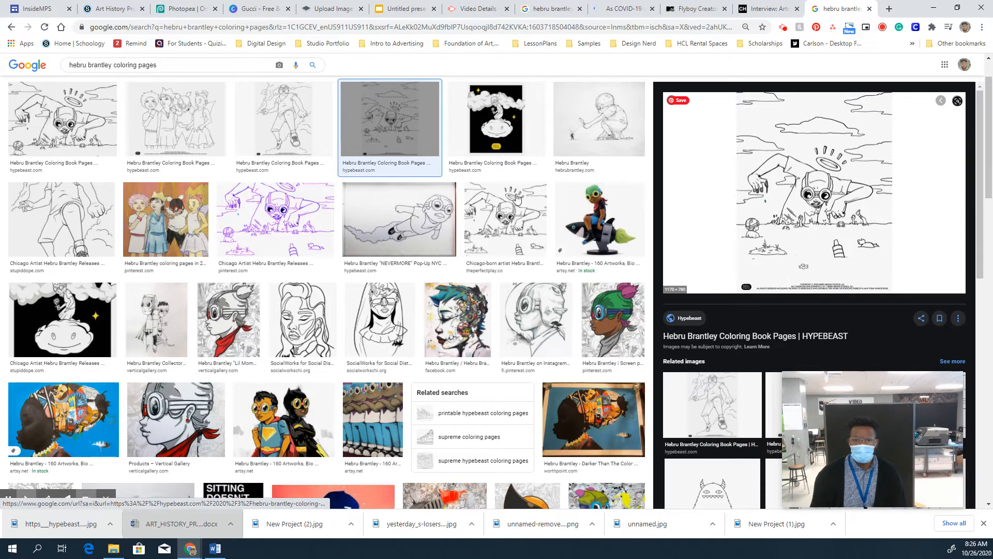
scroll(217, 78, up, 1)
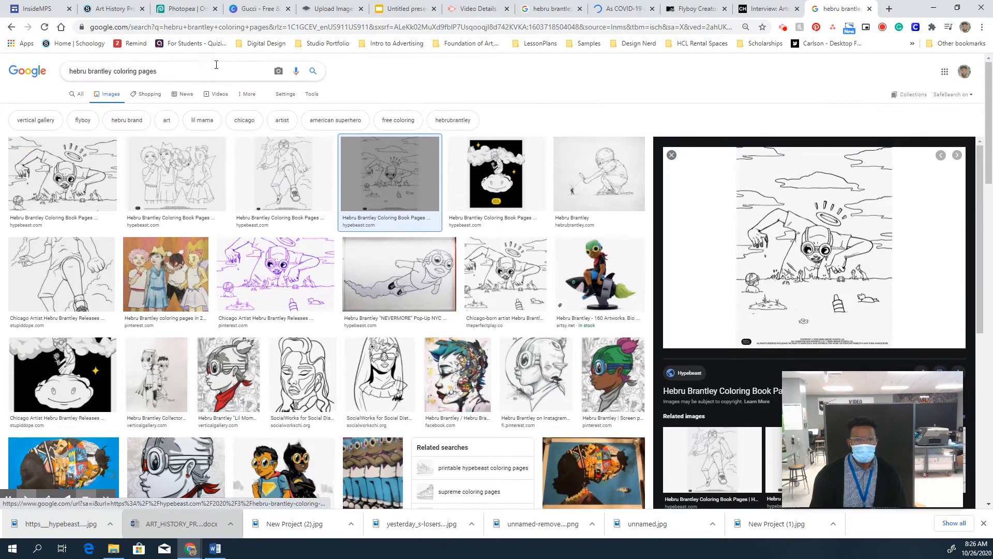
click(312, 93)
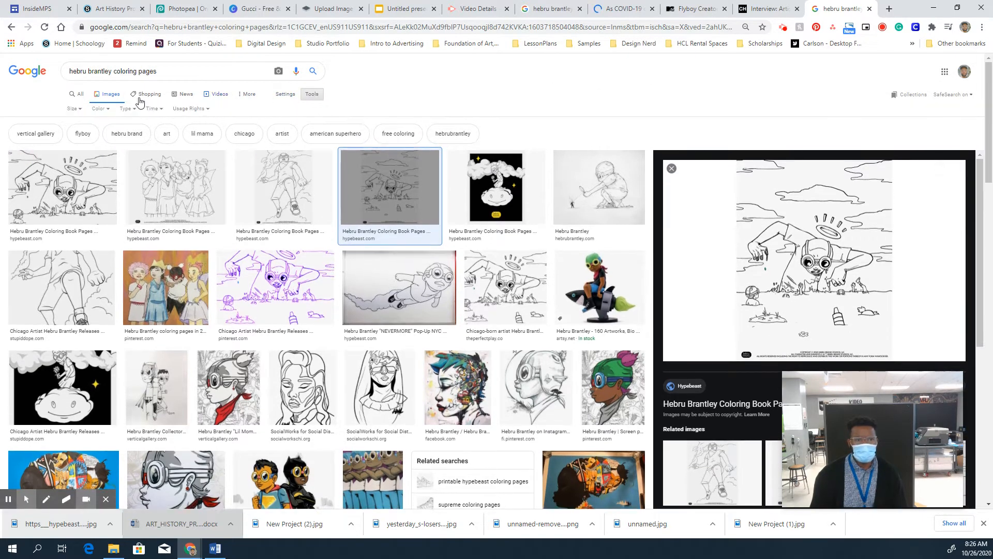
click(74, 108)
click(84, 138)
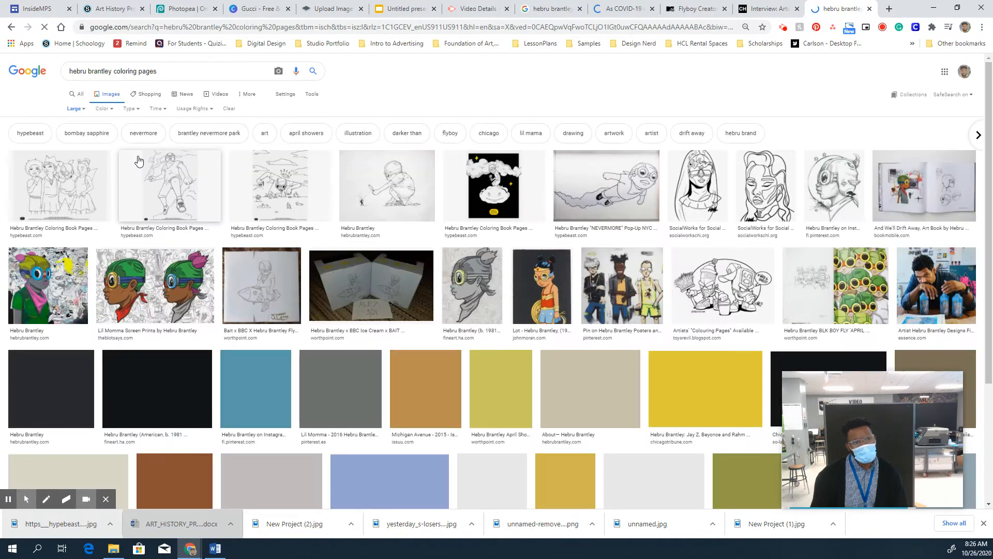
Preview the four-figure group, the goggled giant with a halo, and the flying goggled figure among the large coloring-page results
click(58, 196)
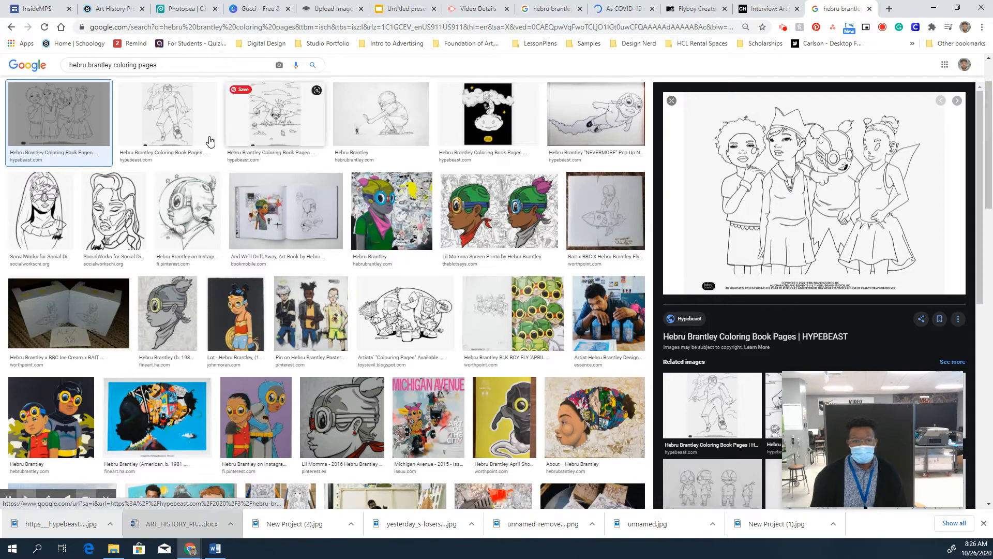
click(266, 113)
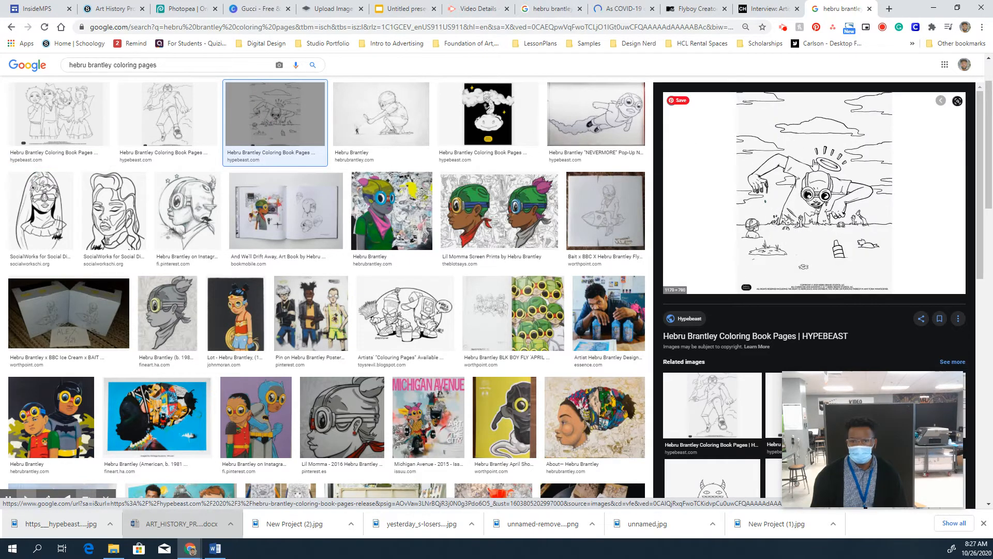
click(567, 122)
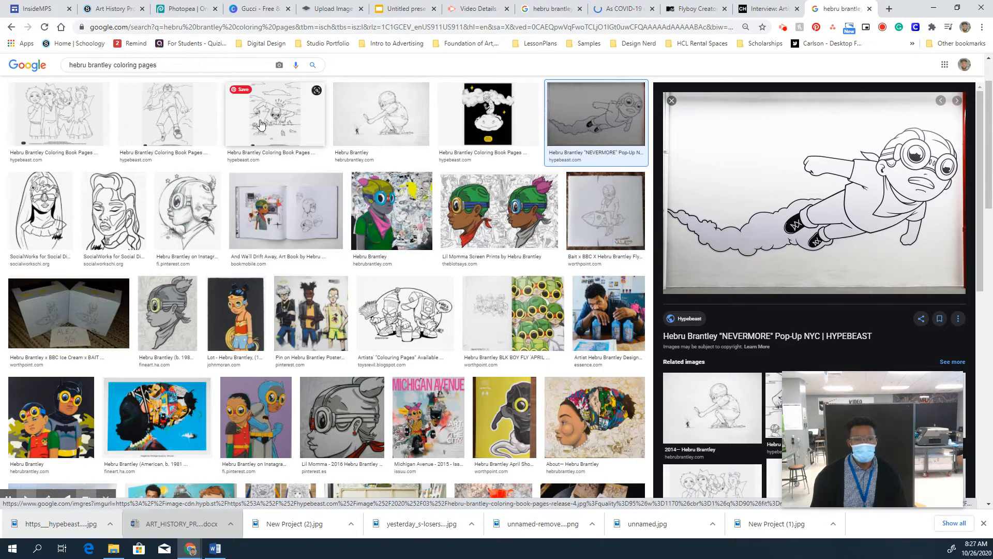
Save the SocialWorks line drawing of a woman's face as the PNG image IMG_2963-819x1024 in Downloads
click(114, 209)
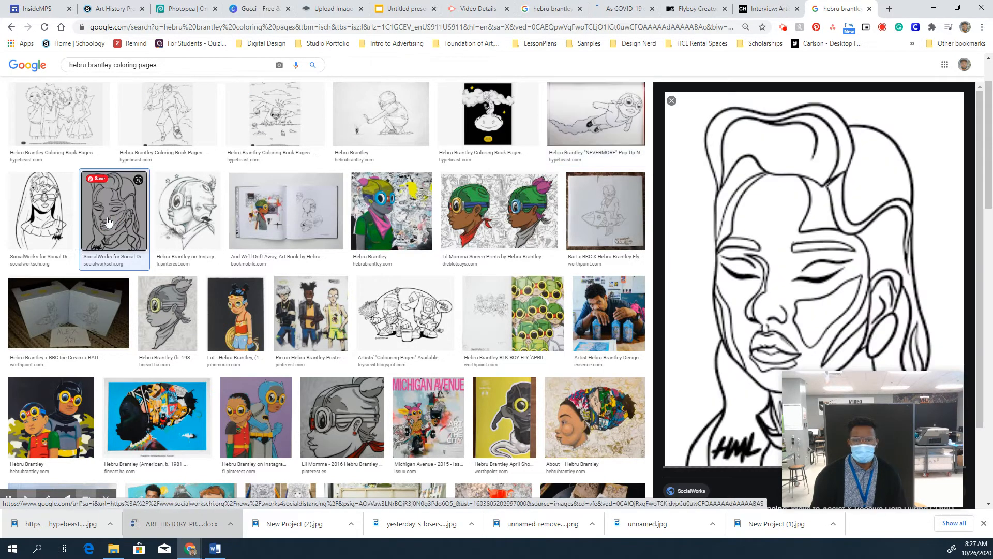
scroll(816, 237, up, 1)
scroll(827, 241, down, 5)
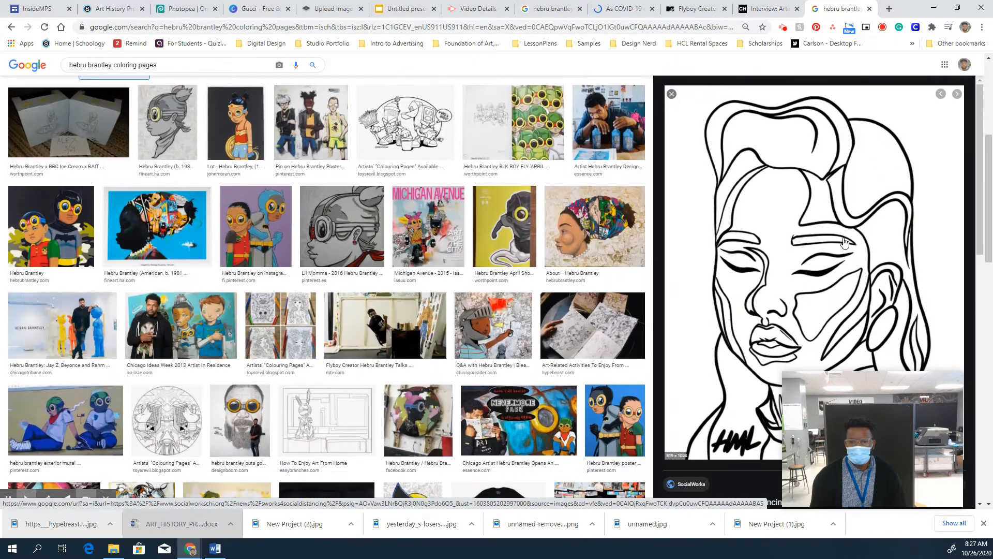
right_click(836, 190)
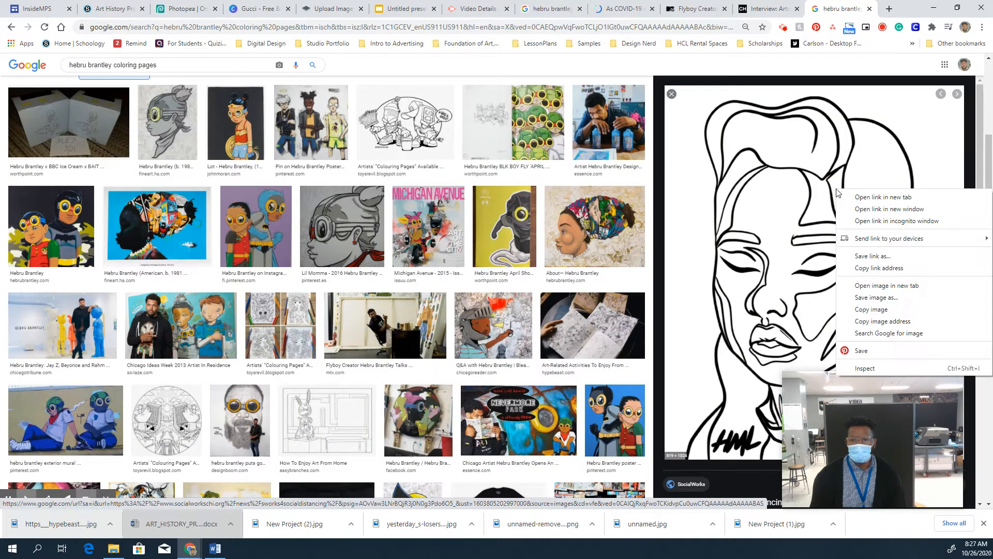
click(869, 297)
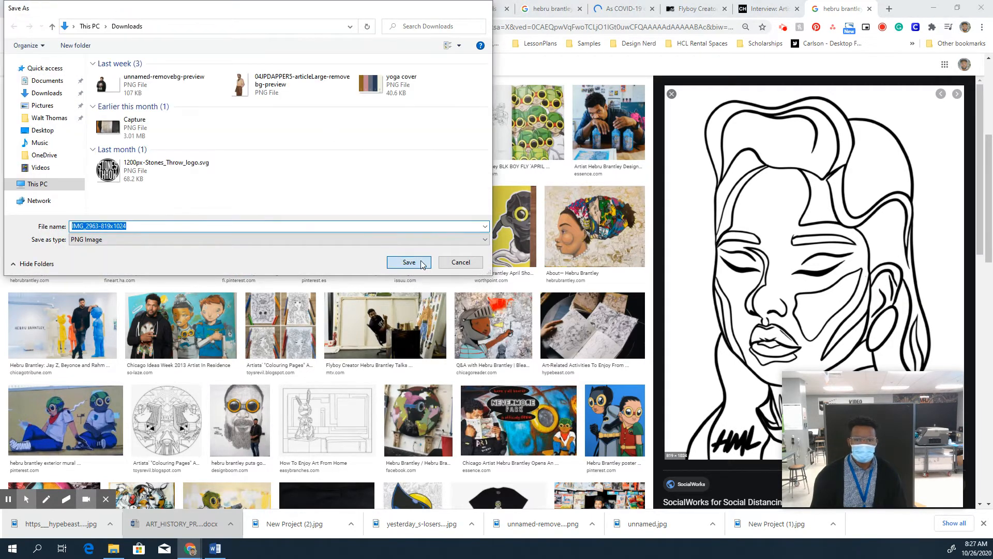
click(422, 263)
Switch to the Photopea project and delete the partly coloured hypebeast layer
click(173, 9)
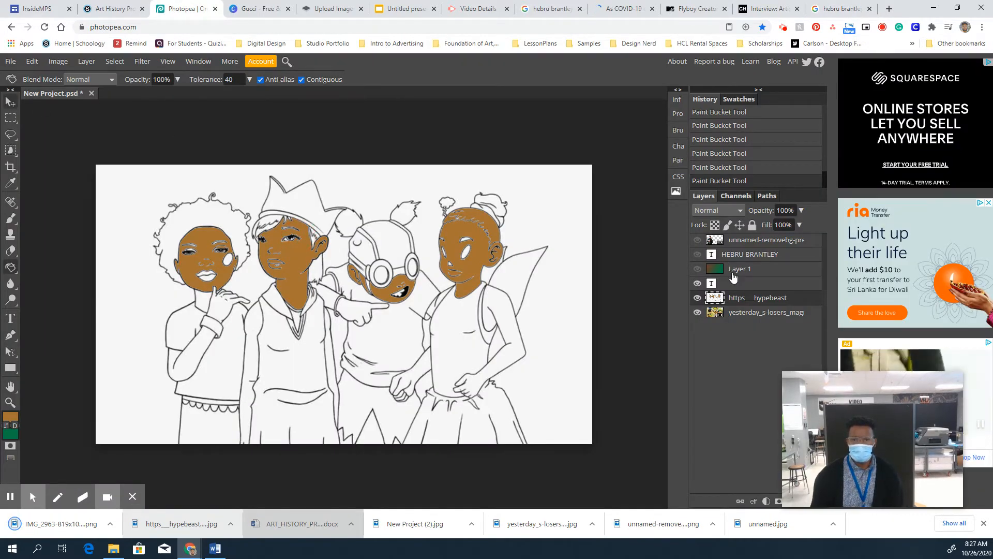
key(v)
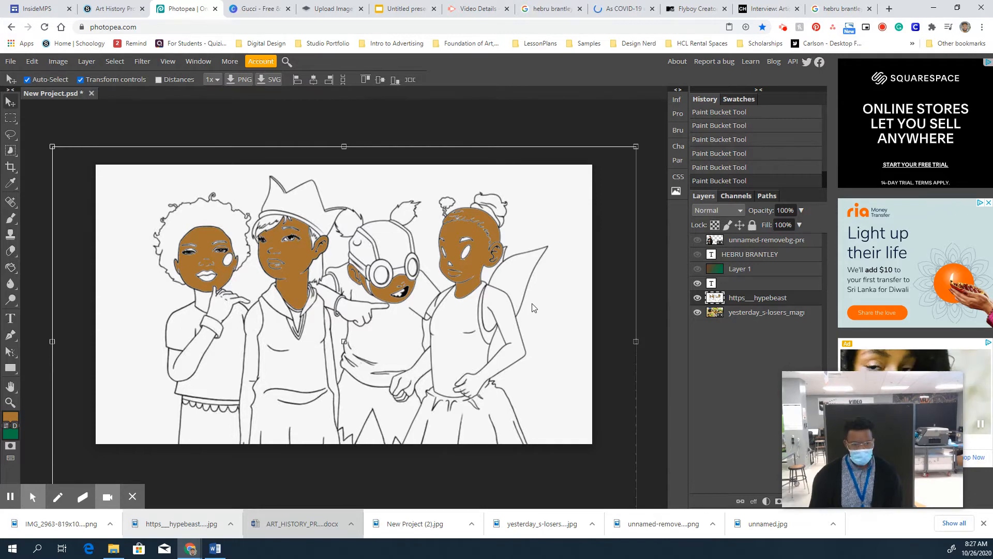
key(Delete)
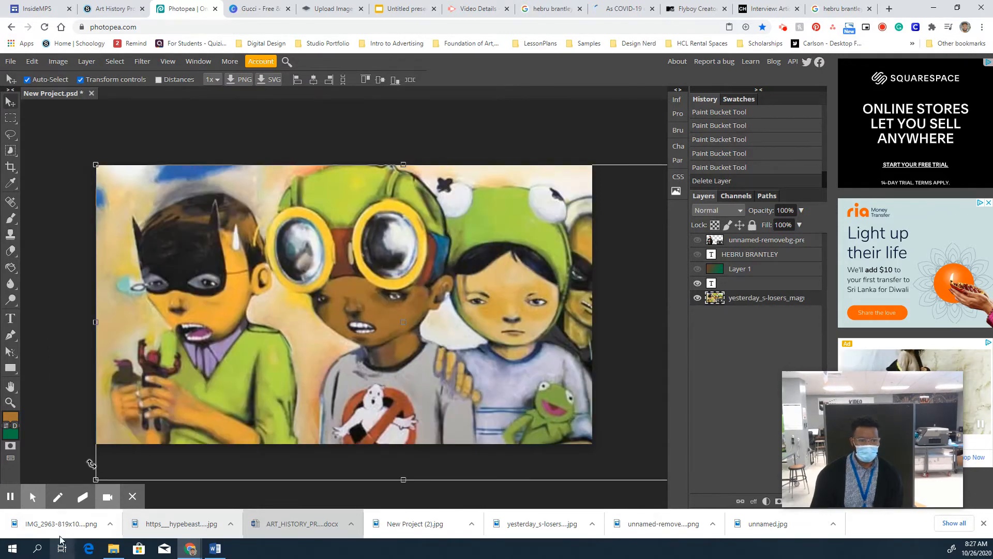
Place the downloaded IMG_2963-819x1024 drawing over the left part of the painting and scale it to about 105.7% to span the canvas height
drag(61, 523, 317, 309)
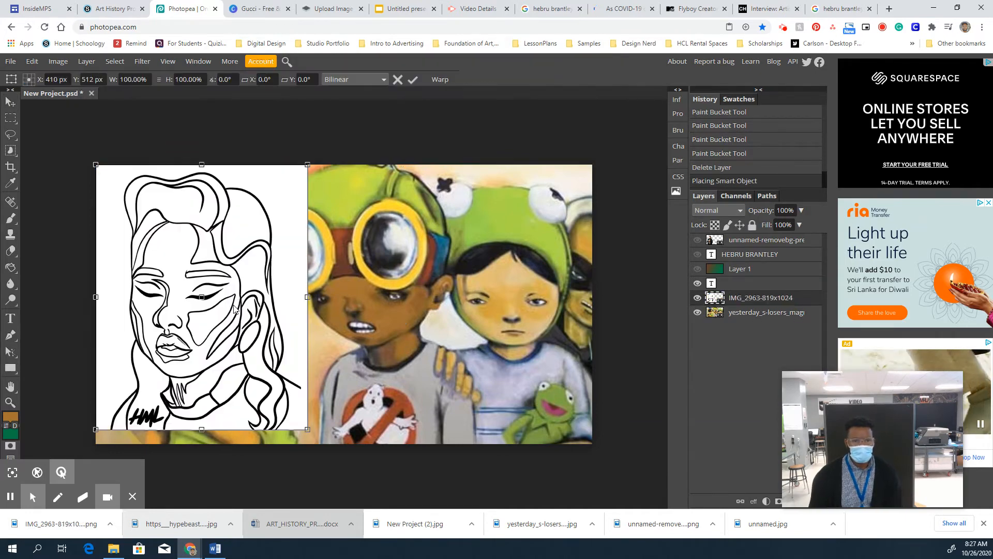
drag(215, 261, 200, 276)
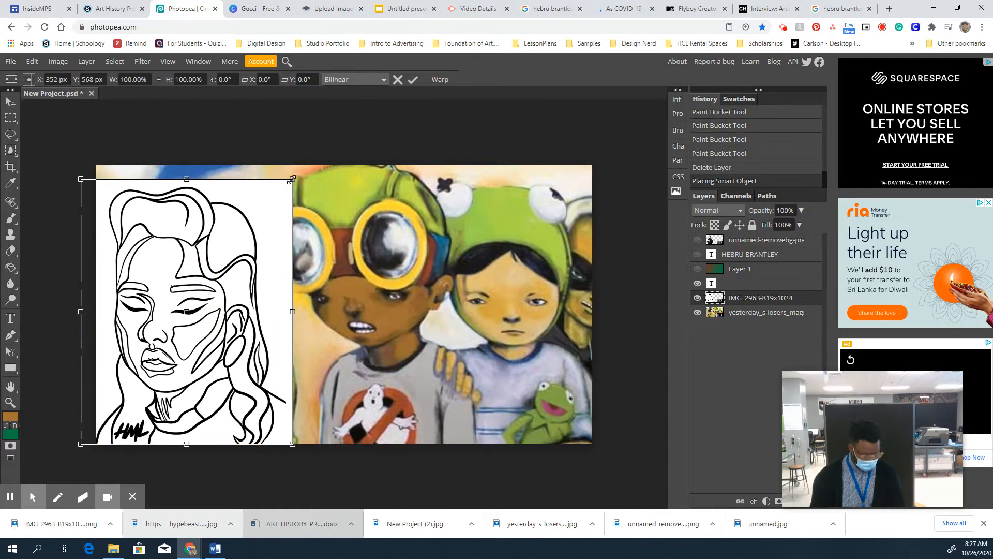
drag(292, 179, 305, 156)
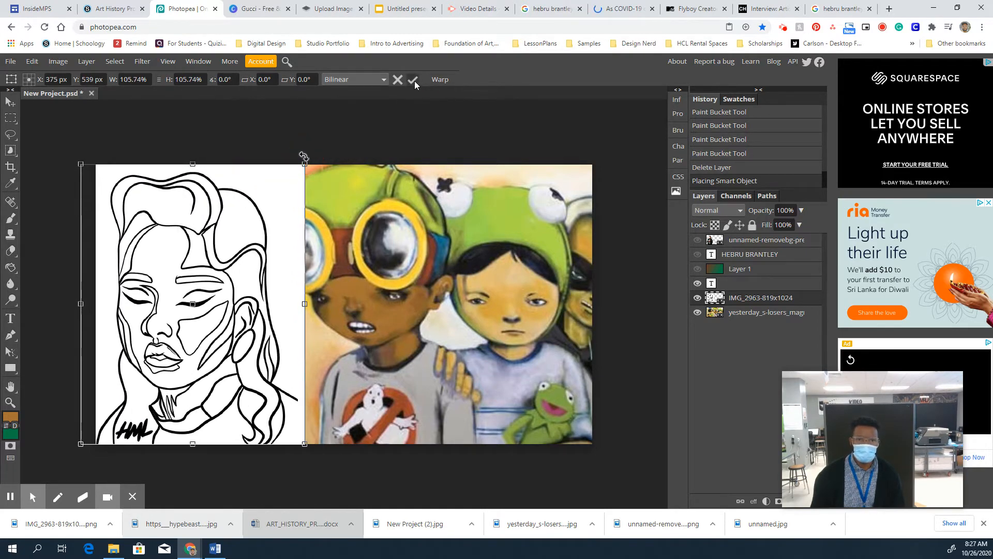
click(413, 81)
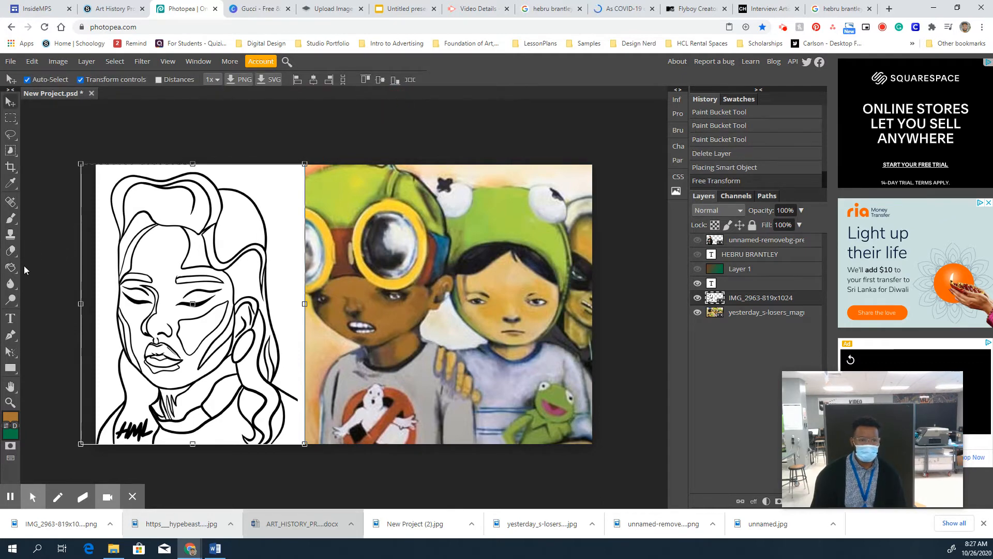
Rasterize the IMG_2963-819x1024 layer and fill the woman's forehead and main face area with the current brown
click(166, 251)
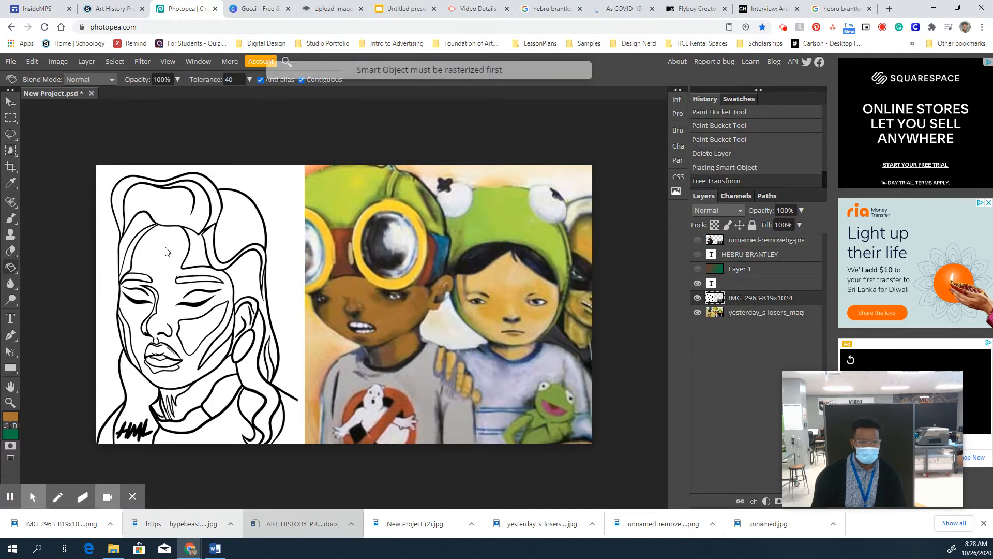
right_click(769, 303)
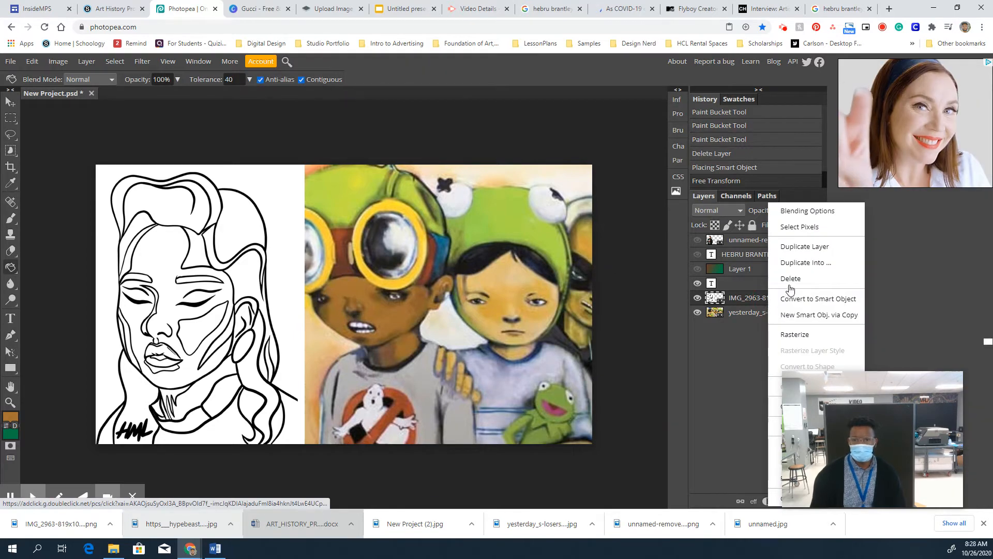
click(796, 334)
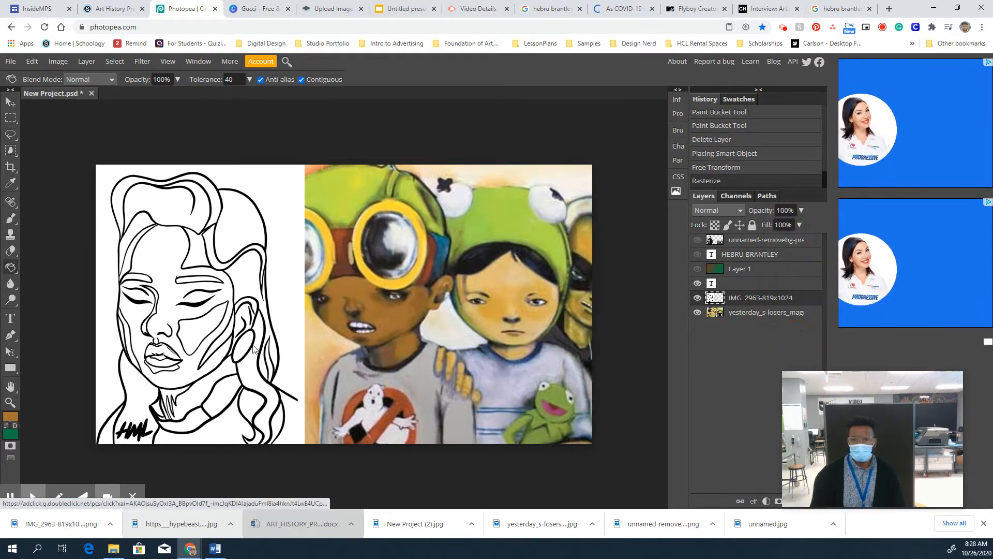
click(162, 257)
click(161, 257)
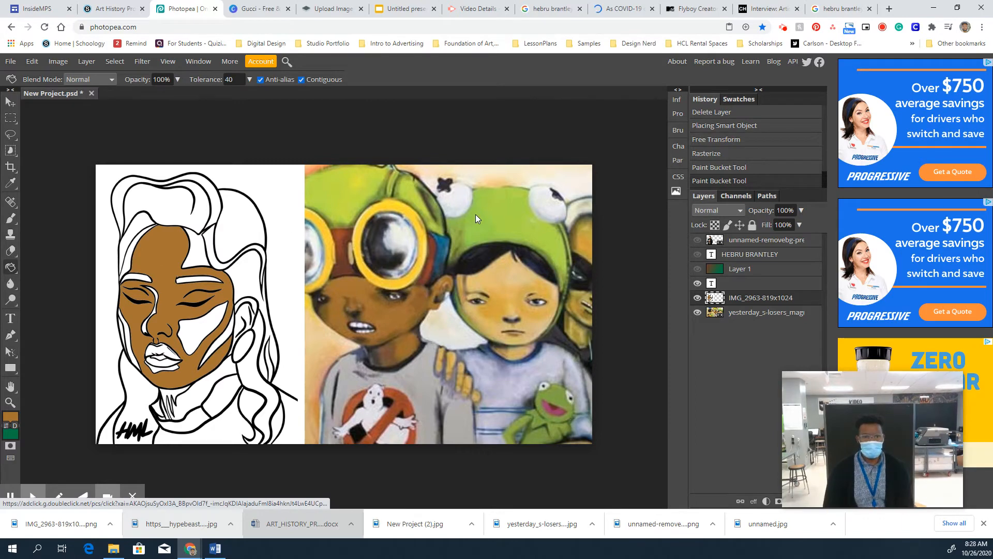
Sample the light green from the painting's frog hat and fill the two sections beside the woman's forehead with it
key(i)
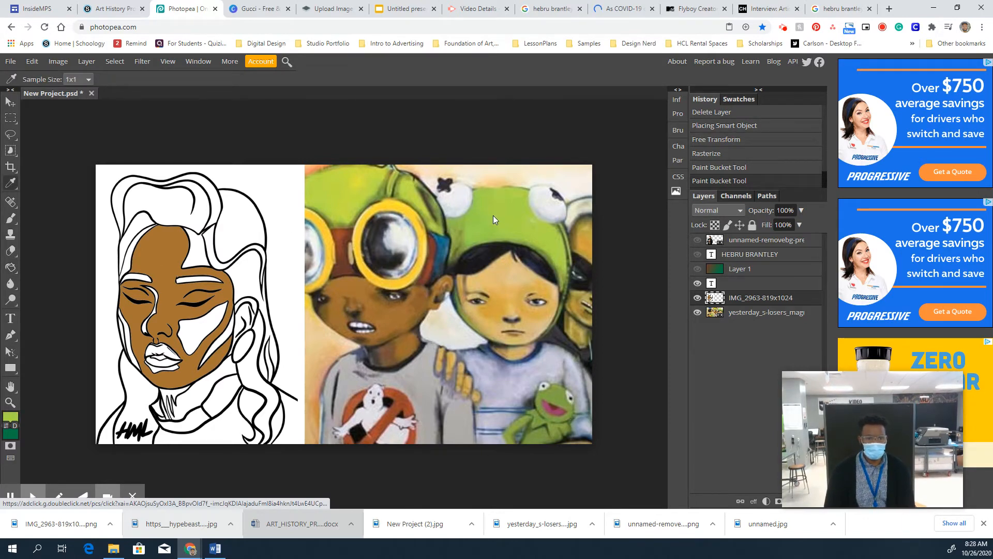
key(i)
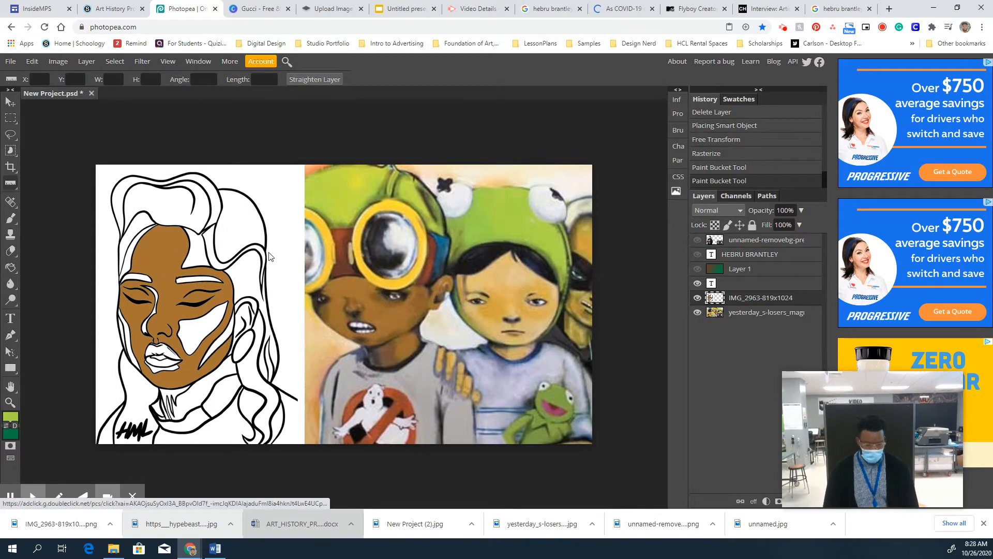
key(g)
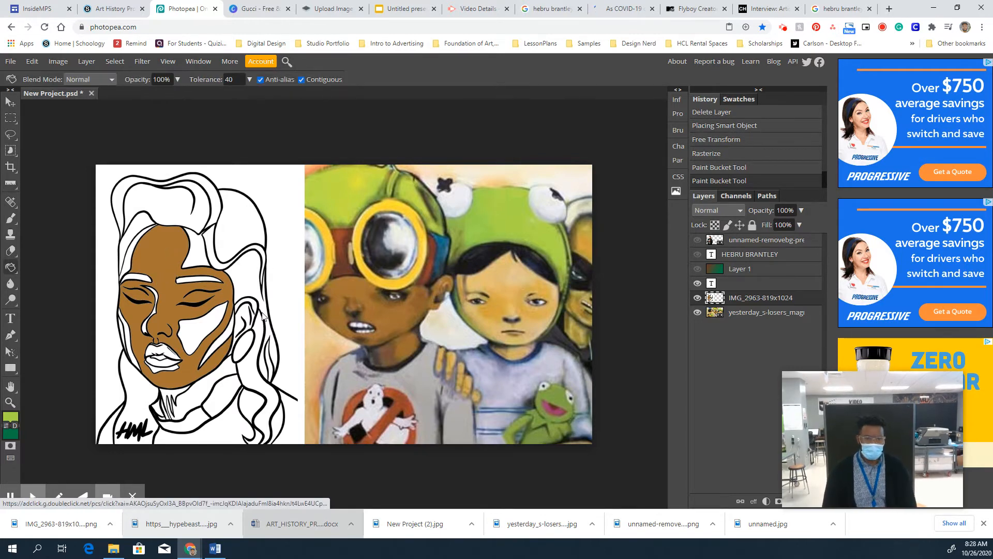
click(197, 254)
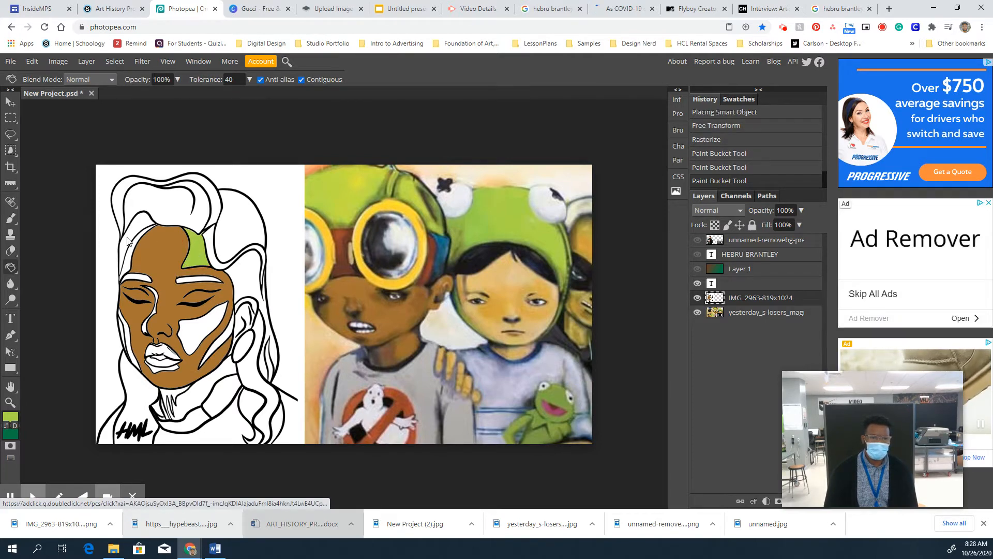
click(126, 268)
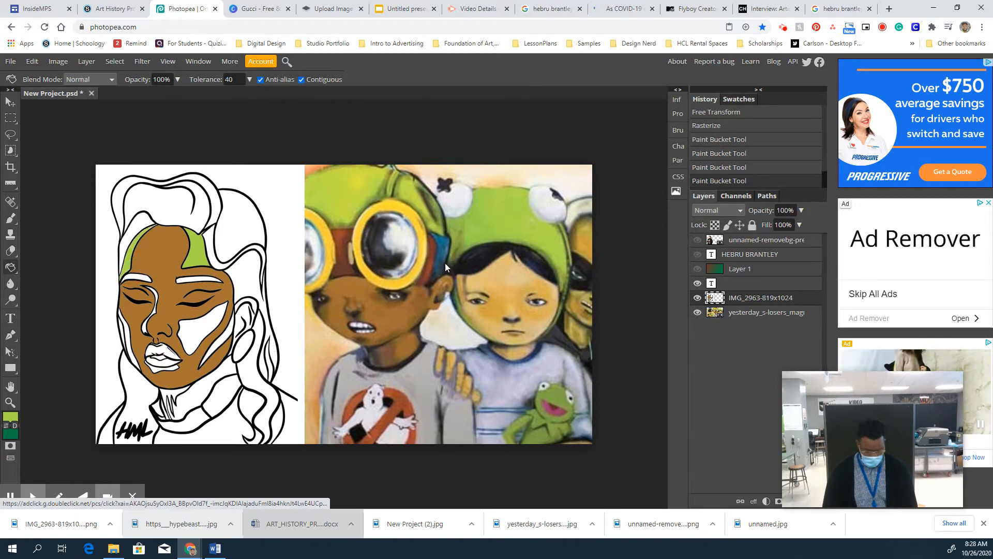
Sample the near-black of the painted girl's hair and fill the woman's top, back and side hair sections with it
key(i)
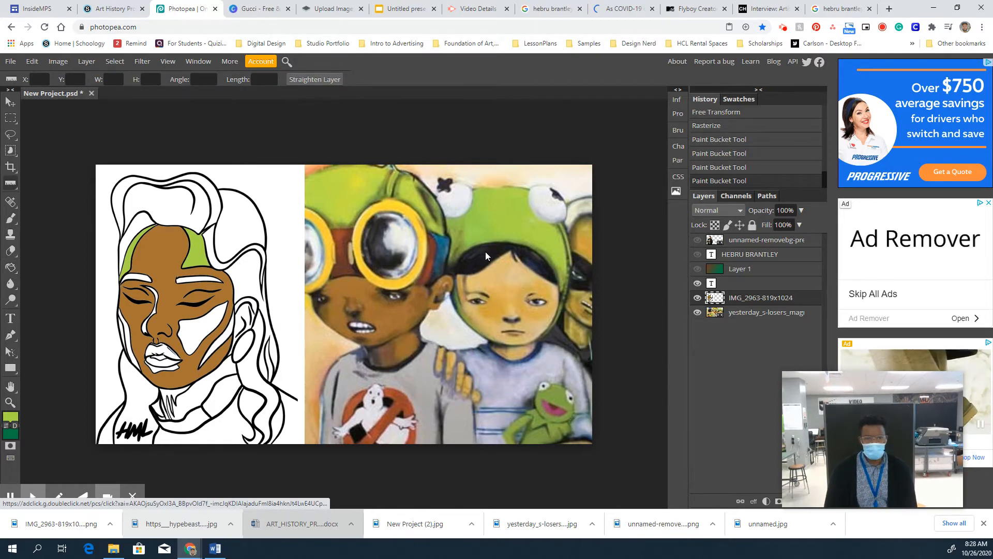
key(shift+i)
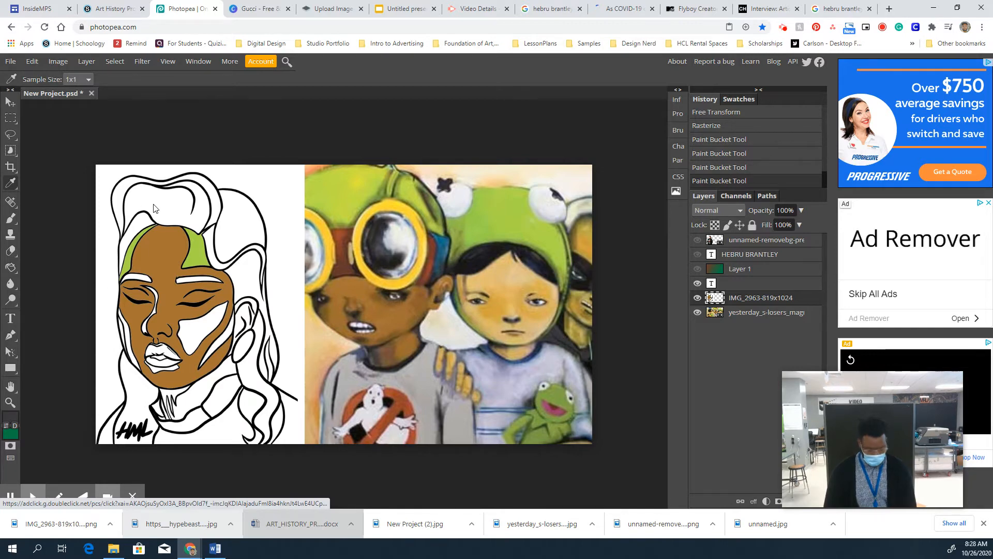
key(g)
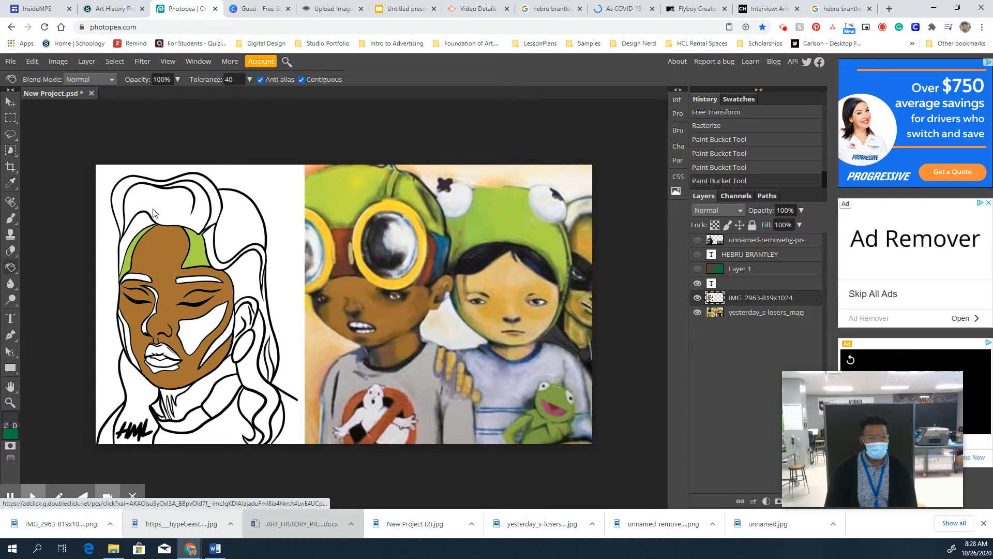
click(158, 206)
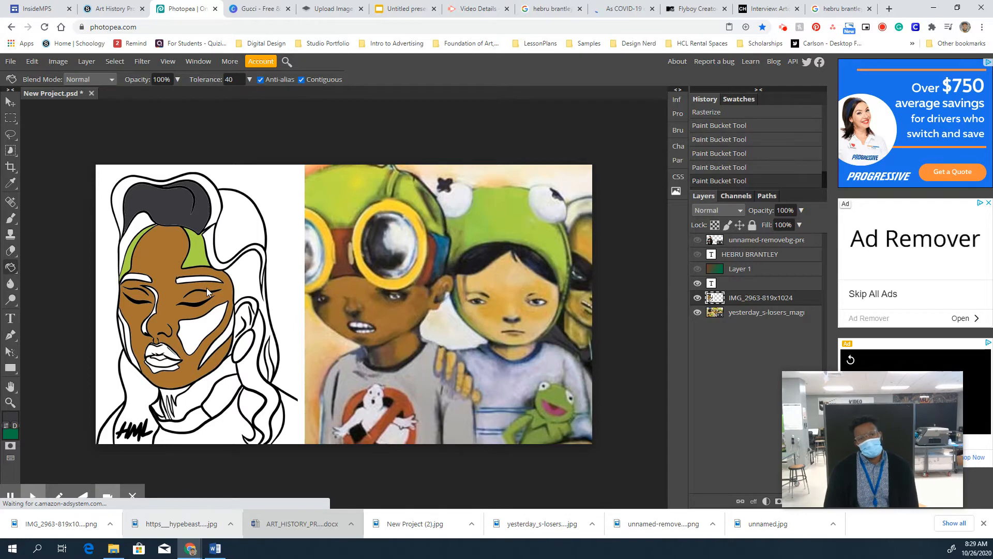
click(241, 236)
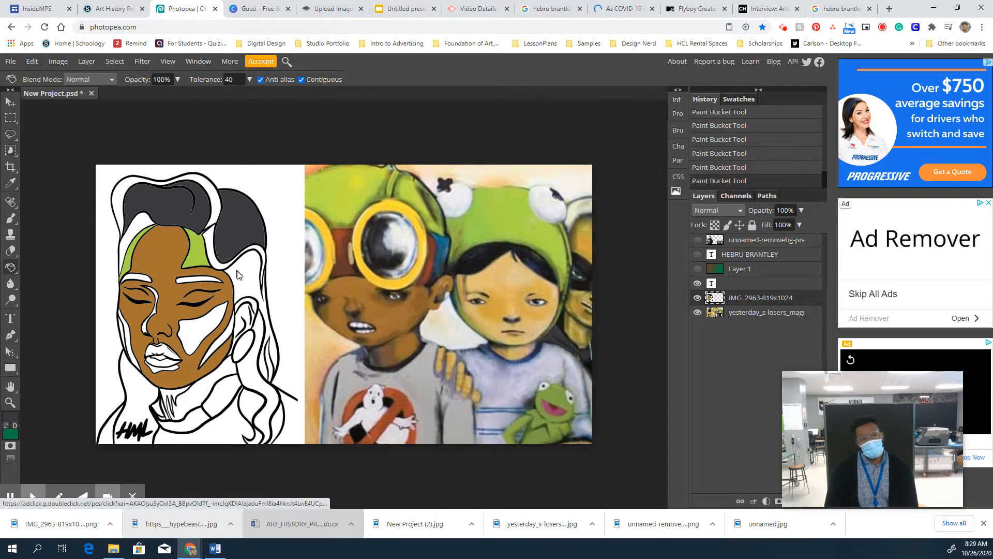
click(200, 319)
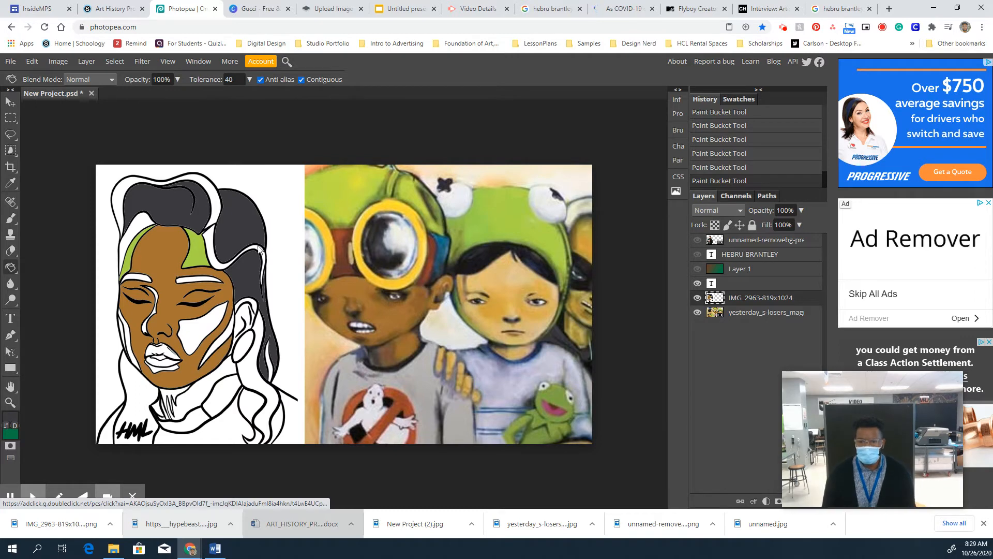
Hide the IMG_2963-819x1024 layer so that only the painting shows on the canvas
mouse_move(843, 400)
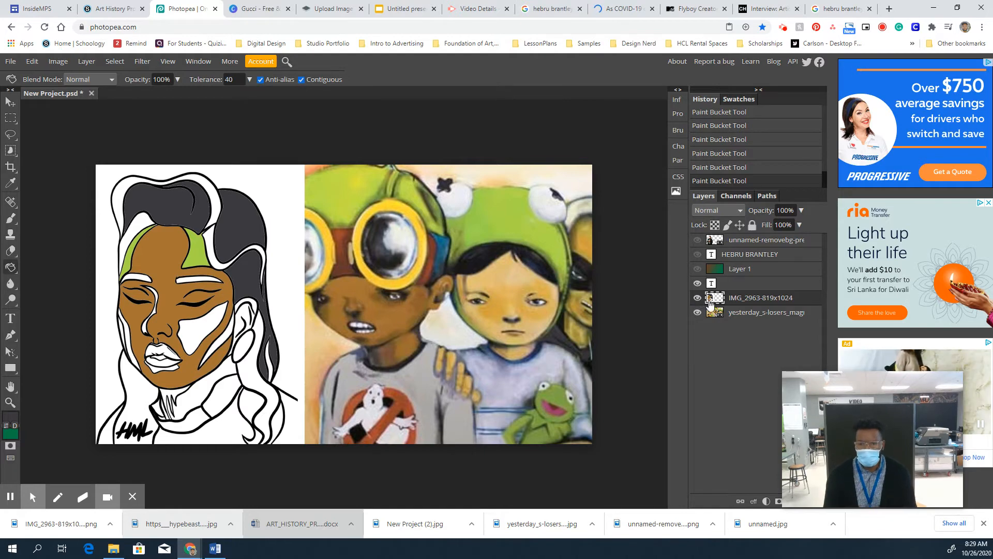
right_click(767, 298)
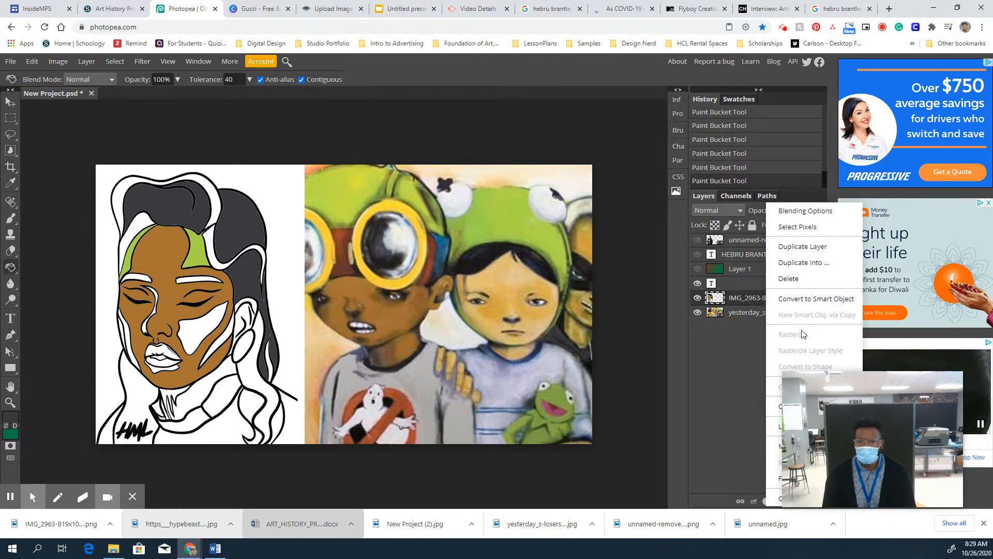
click(711, 411)
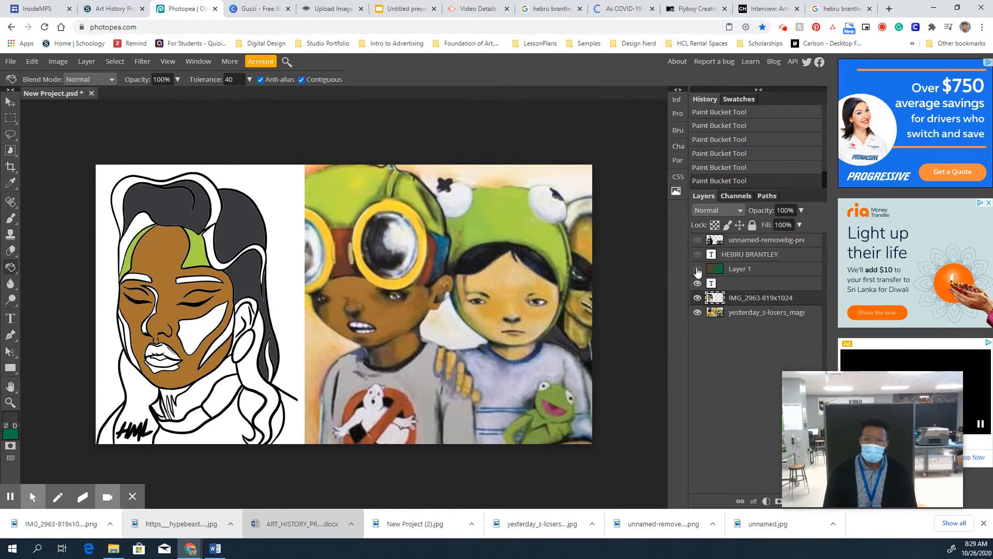
click(698, 298)
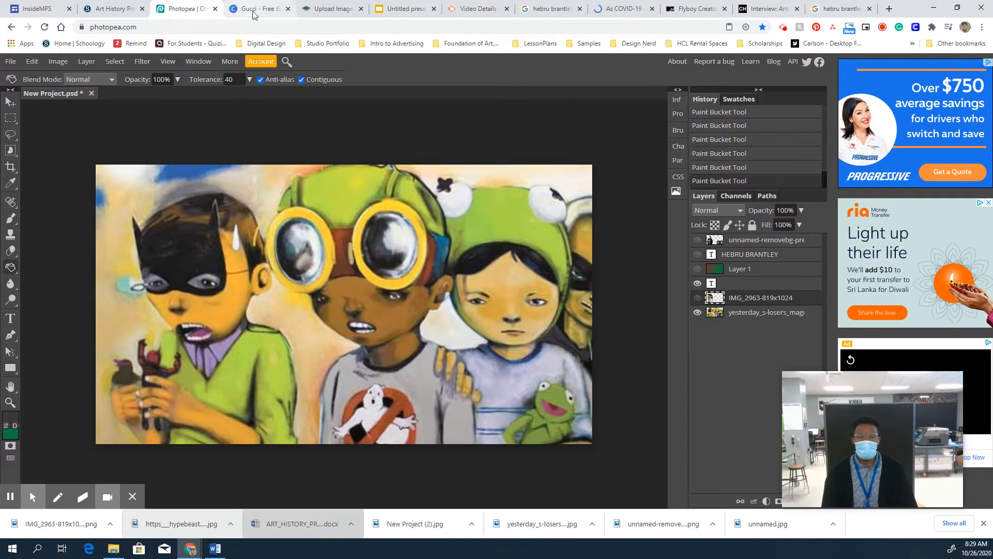
Switch to the remove.bg tab and load a fresh remove.bg/upload page in place of the previous cut-out result
click(315, 10)
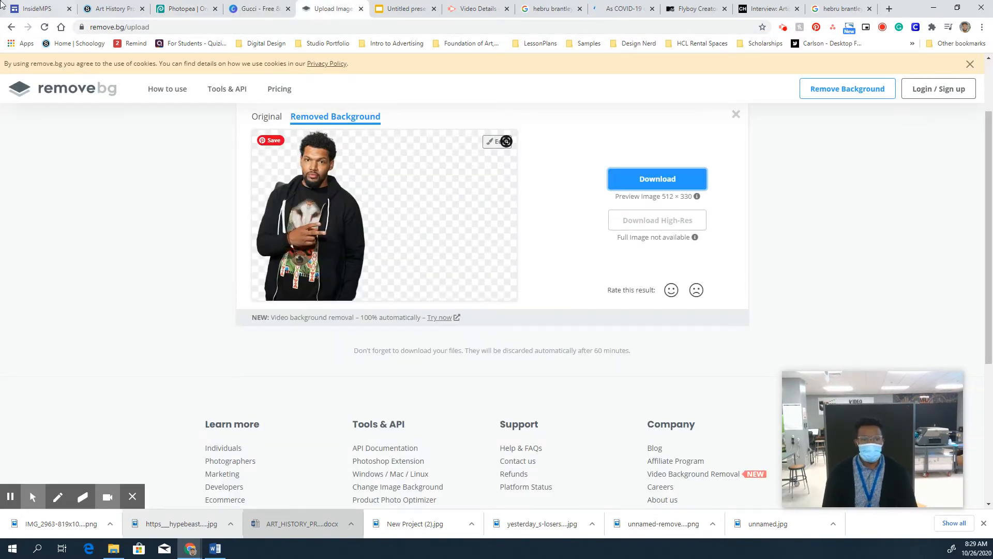
click(11, 27)
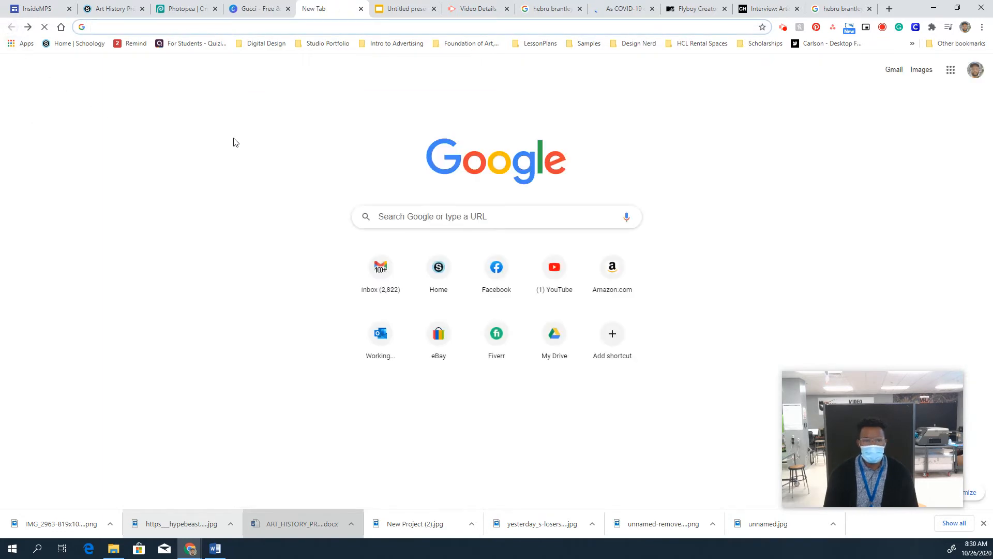
click(131, 26)
text(r)
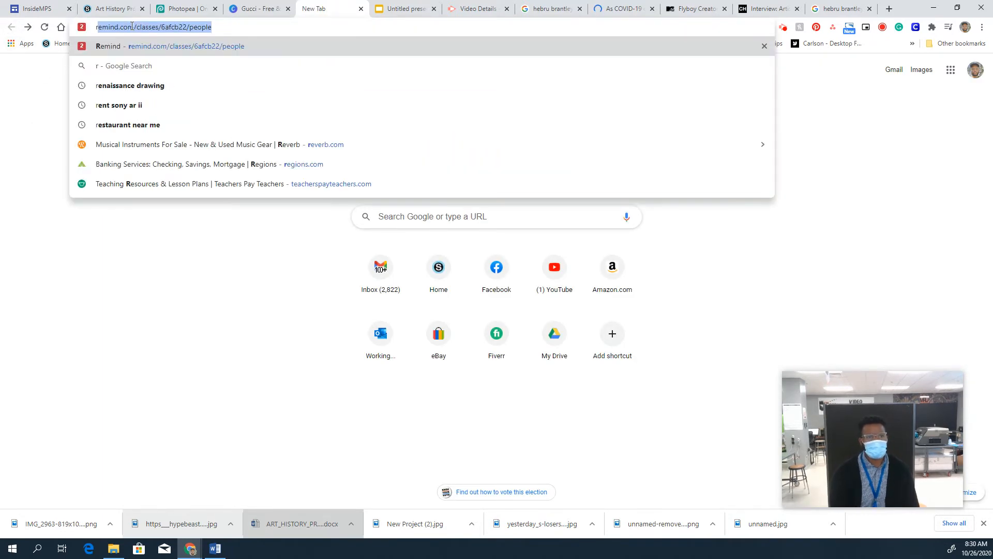
text(emo)
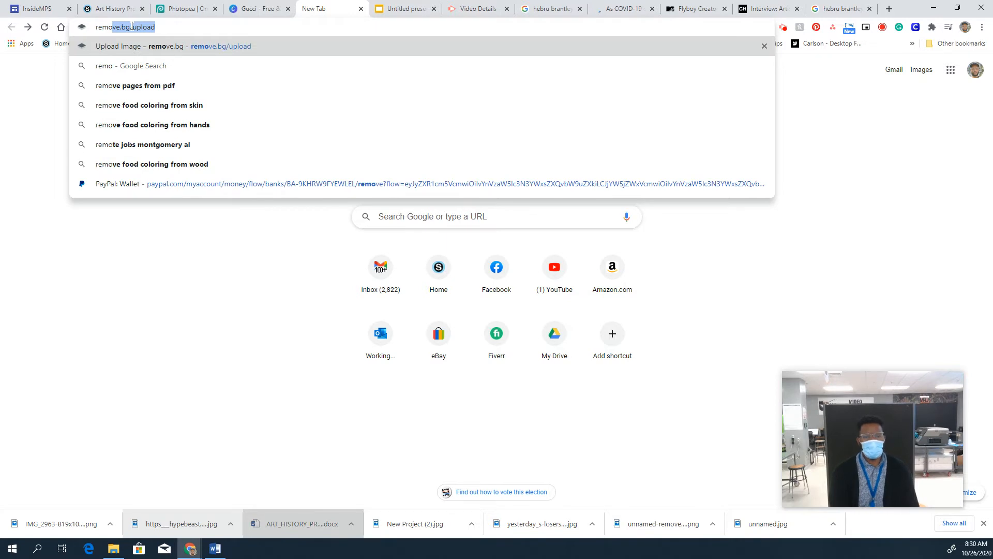
key(Return)
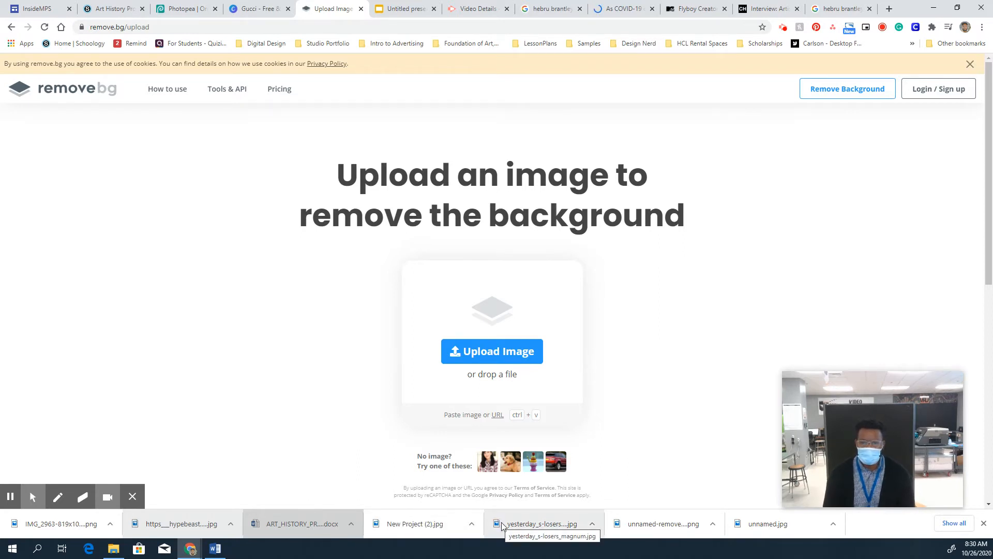
Try to remove the background of the yesterday_s-losers painting in remove.bg and view its original image
drag(504, 529, 457, 317)
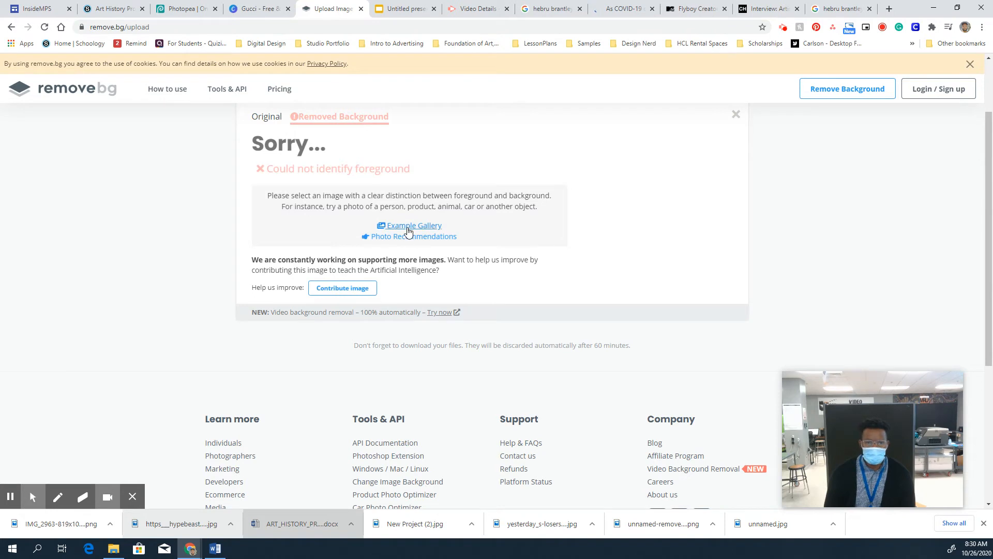
click(270, 118)
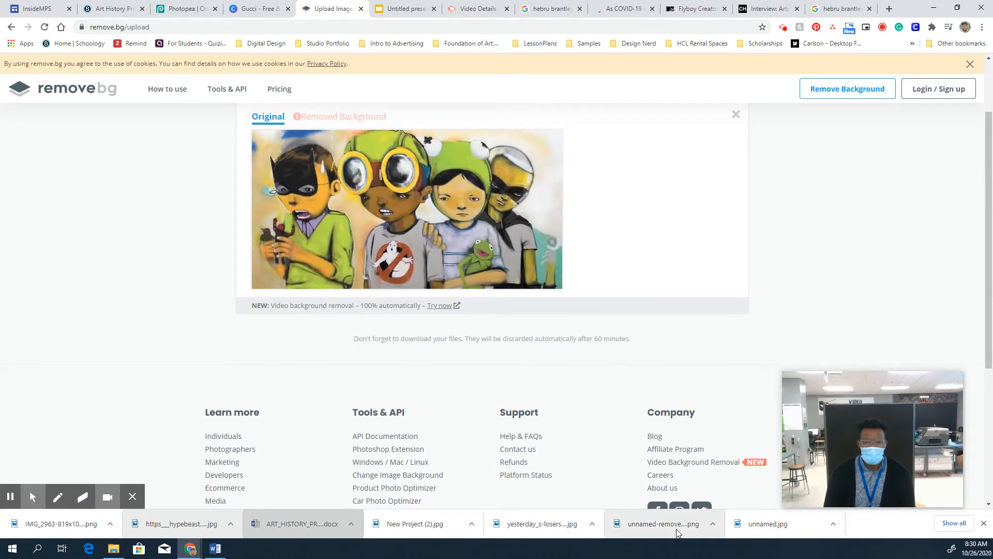
Upload unnamed.jpg to remove.bg and cut out the man in the black hoodie from its background
drag(763, 522, 427, 210)
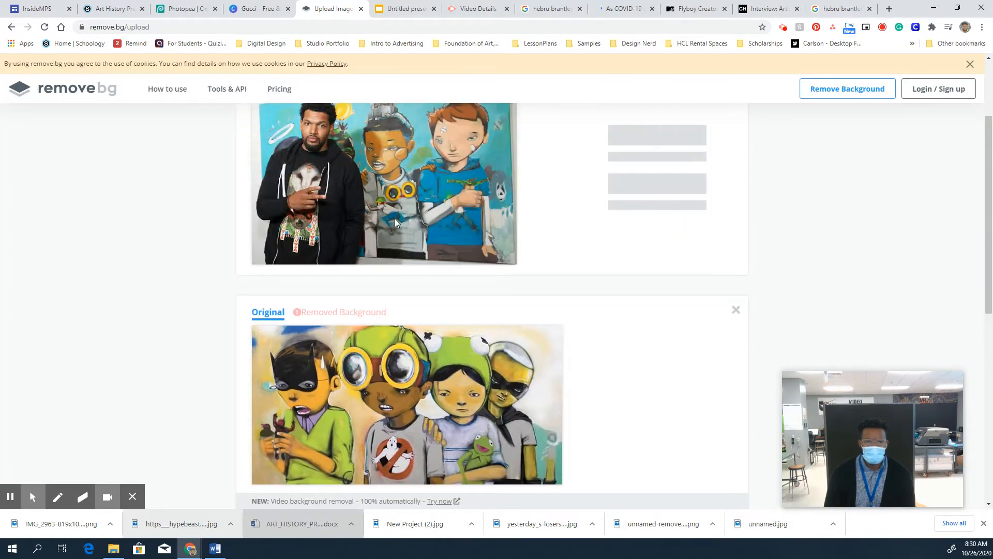
scroll(397, 223, down, 2)
scroll(396, 225, up, 5)
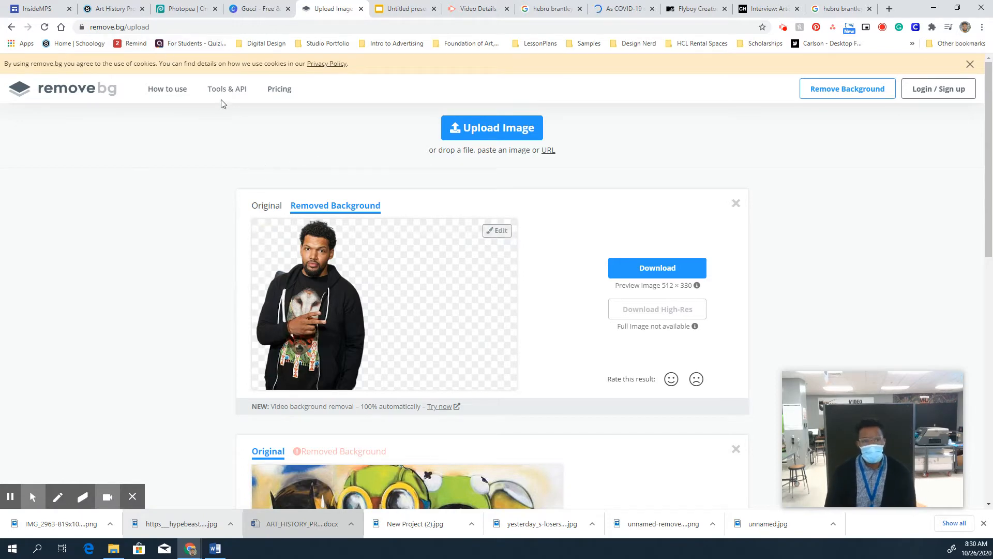
Switch to Photopea, place the unnamed-removebg cut-out over the painting and scale it proportionally to about 362%
click(179, 10)
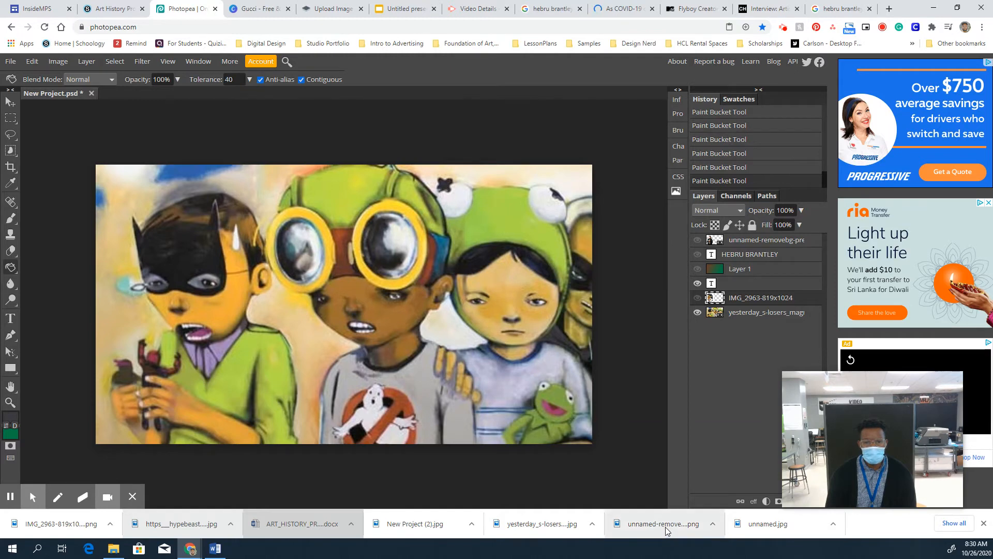
drag(667, 531, 249, 379)
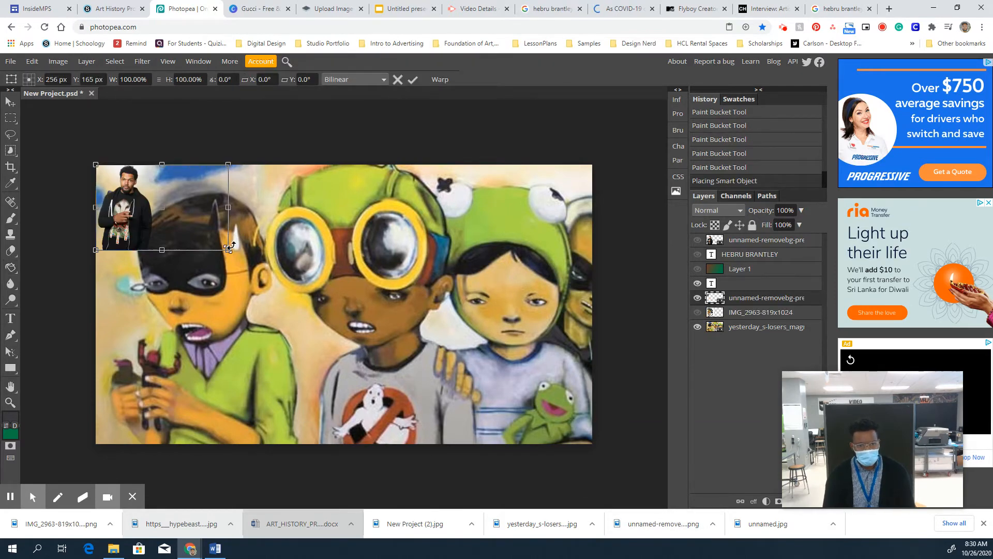
drag(228, 250, 716, 454)
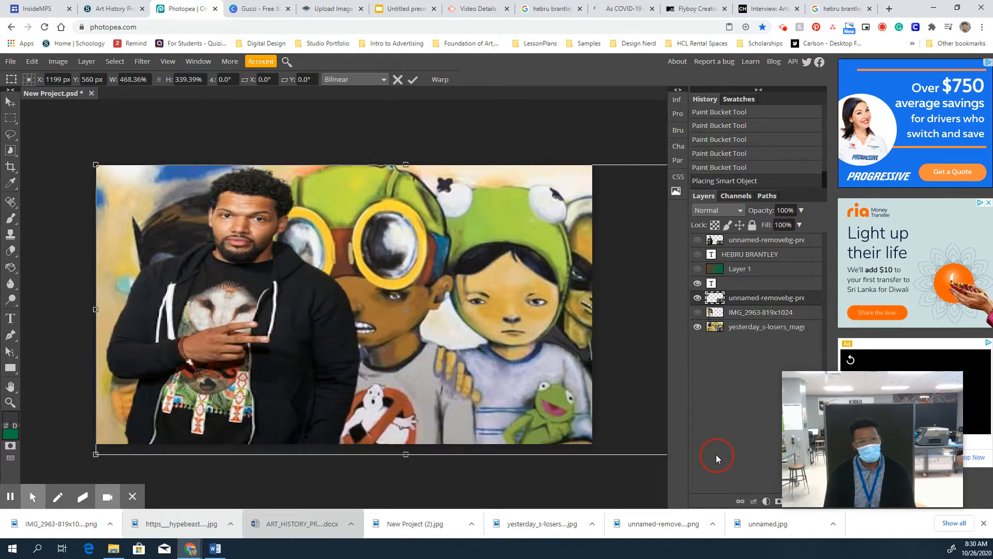
drag(716, 454, 523, 441)
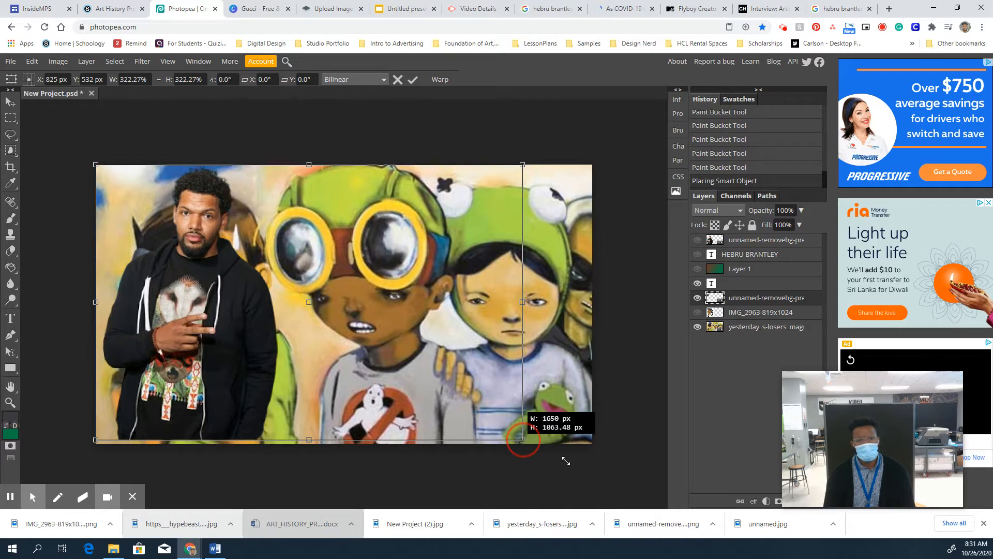
drag(523, 440, 565, 461)
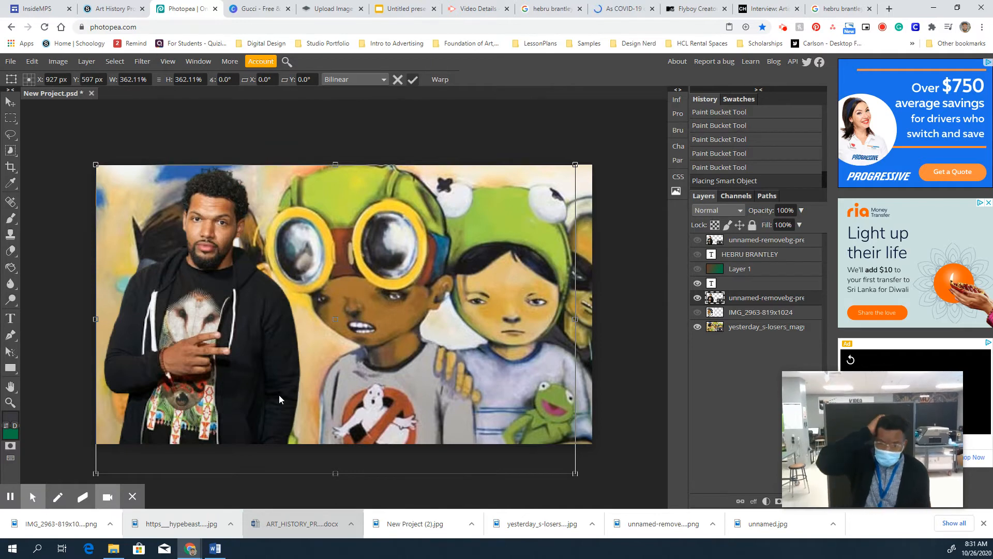
key(Return)
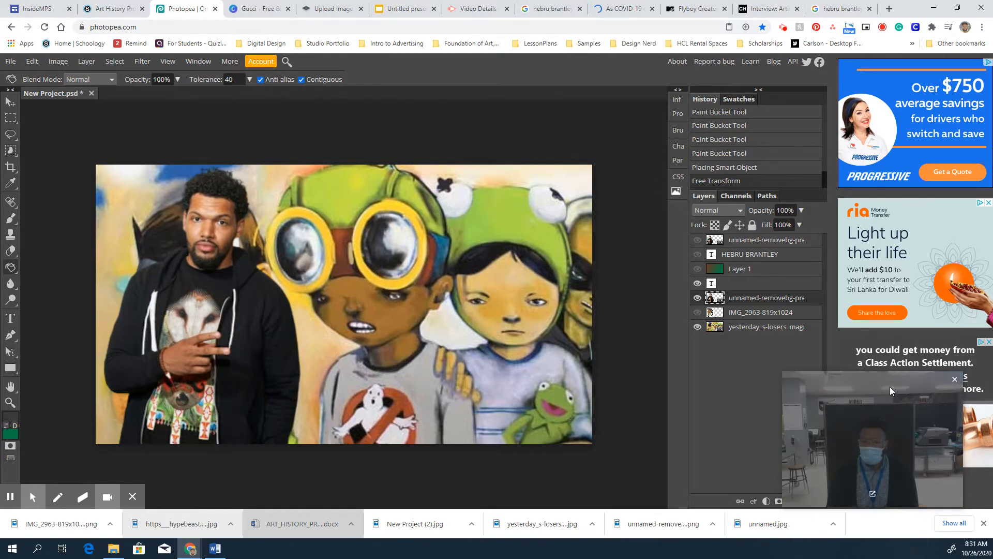
Add a new empty layer above the placed cut-out of the man and activate the Gradient tool
drag(889, 386, 923, 245)
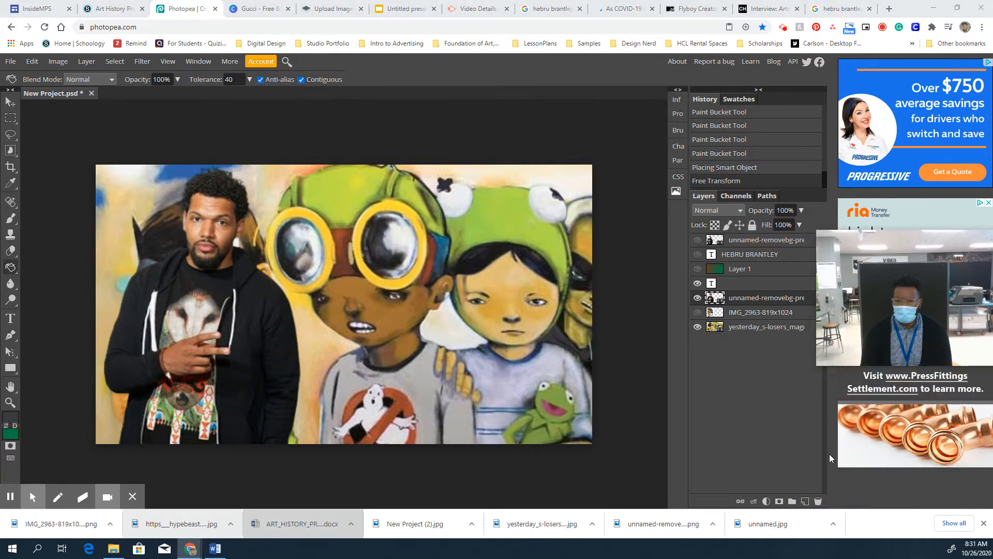
click(805, 501)
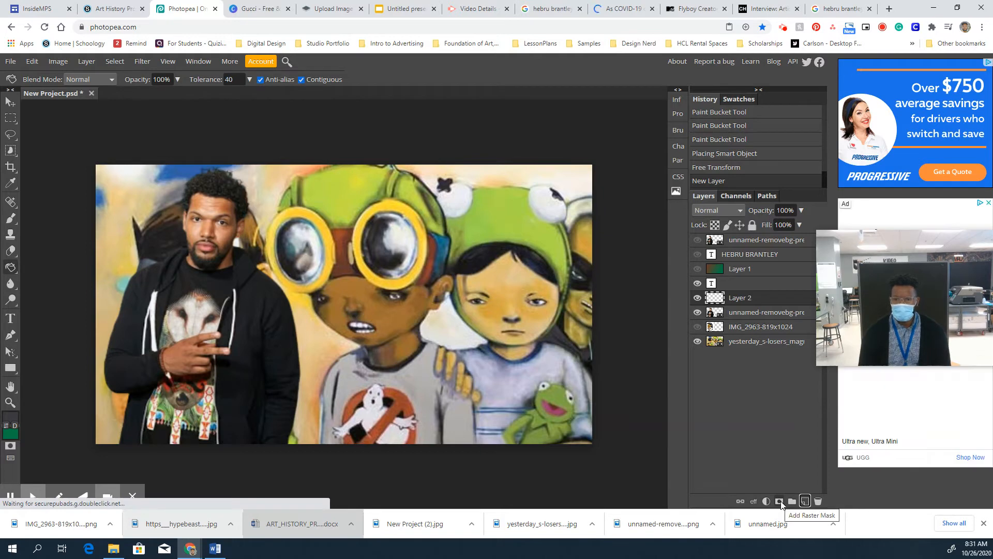
click(753, 501)
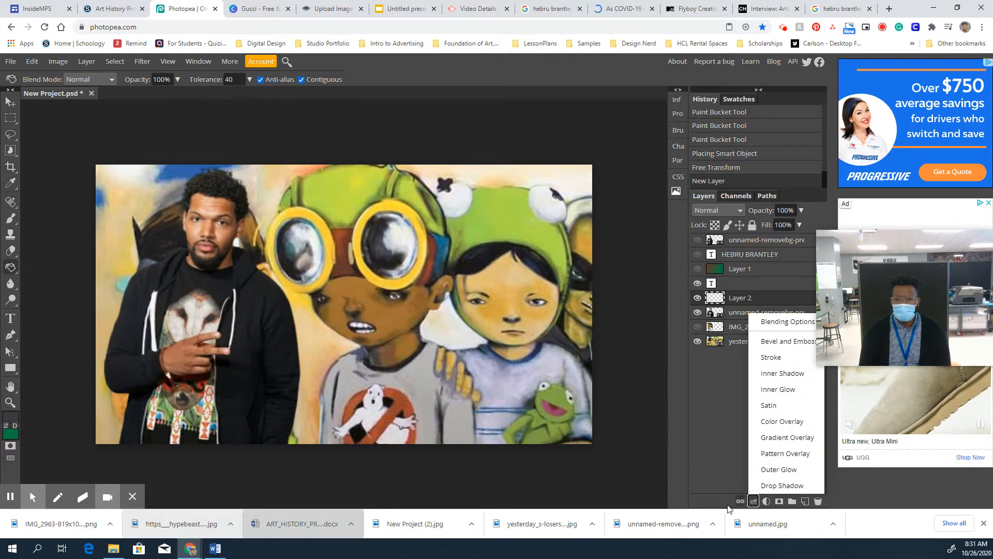
click(718, 463)
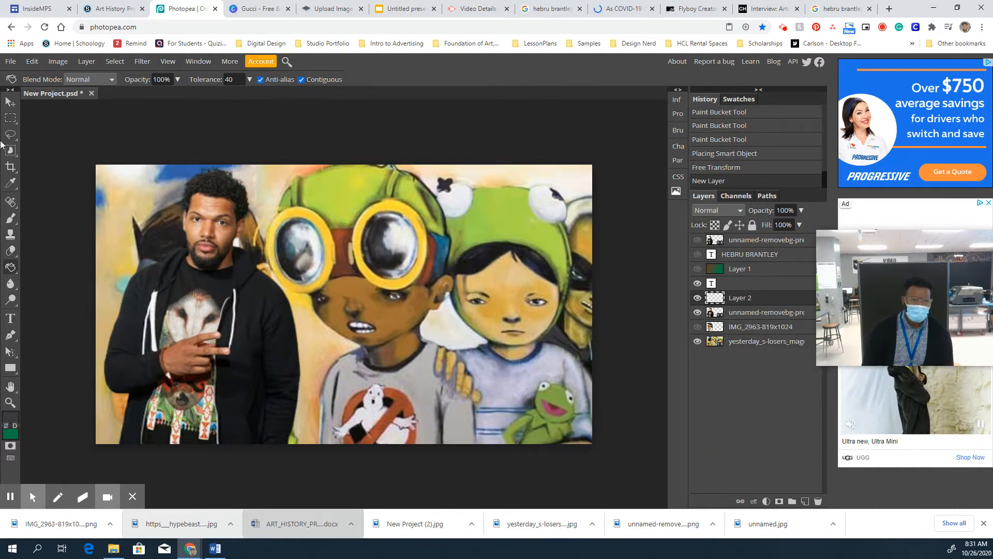
click(10, 267)
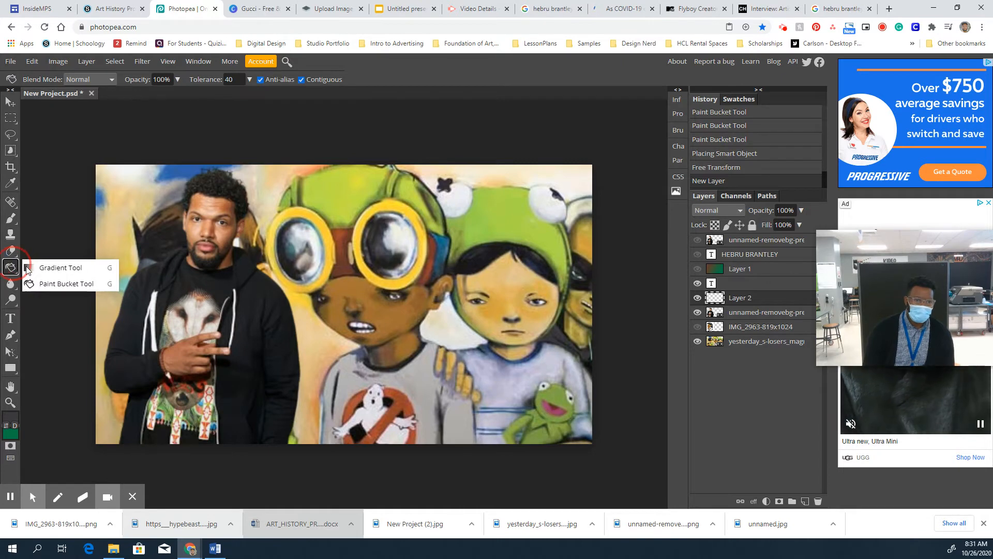
click(43, 262)
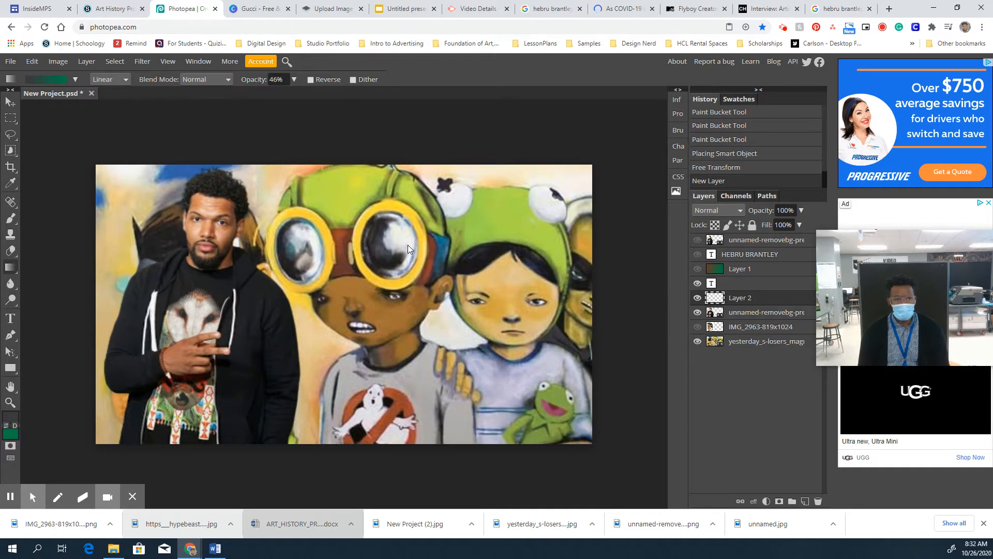
click(76, 79)
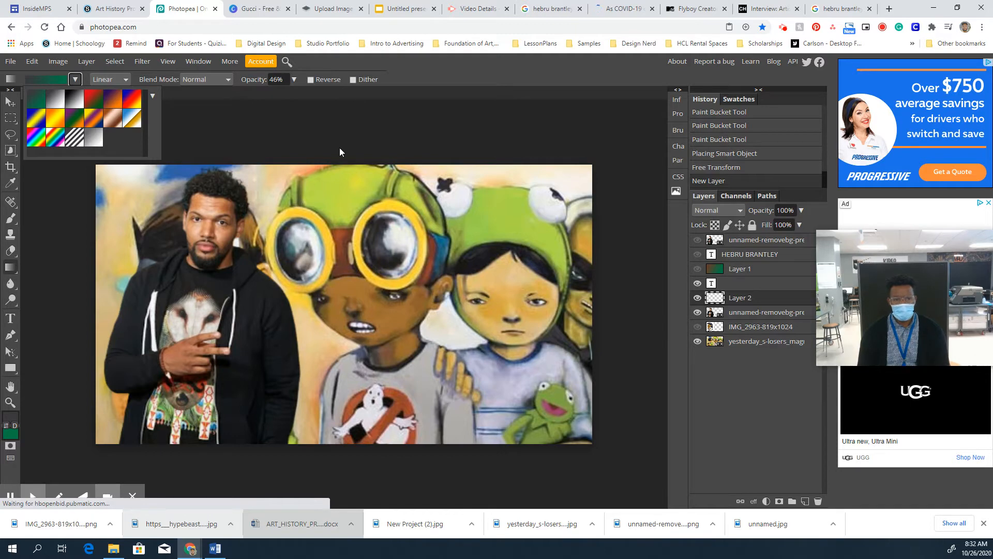
click(347, 188)
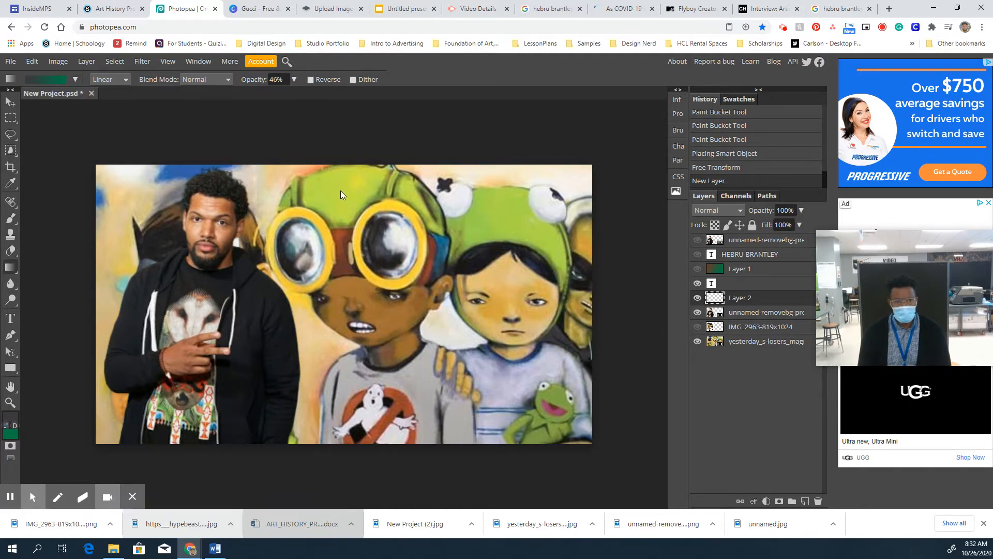
Sample the hat's lime green as background colour and the goggled boy's brown skin tone as foreground colour
key(i)
click(337, 196)
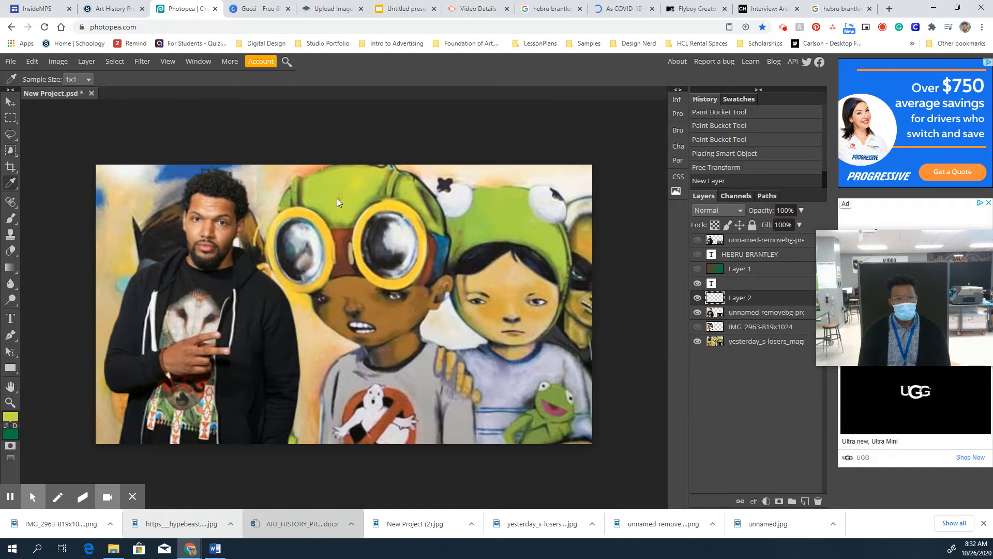
key(x)
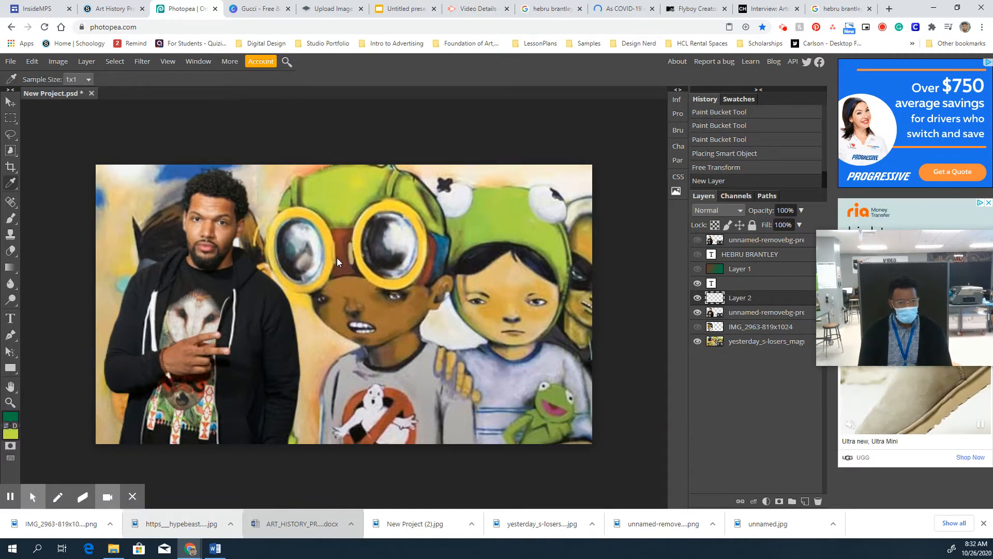
key(x)
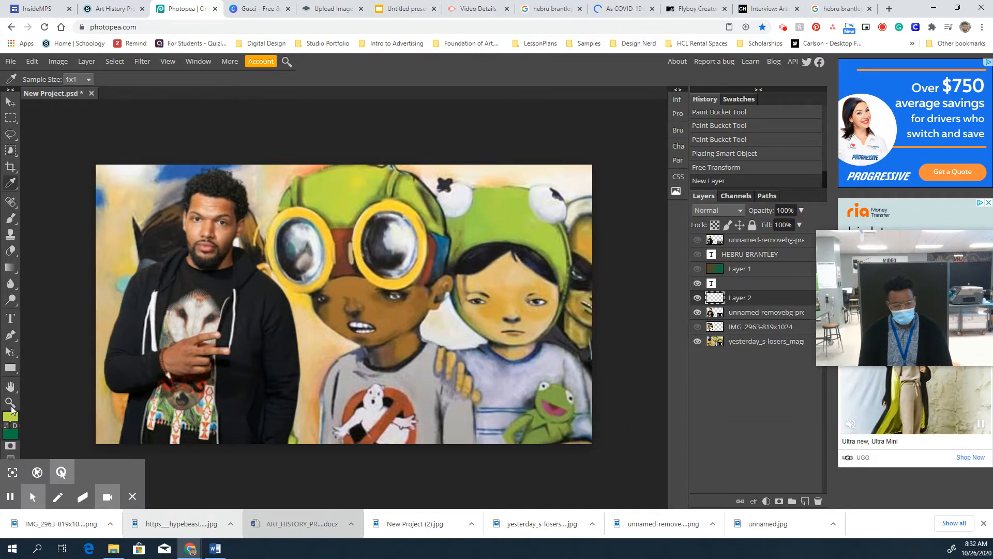
key(x)
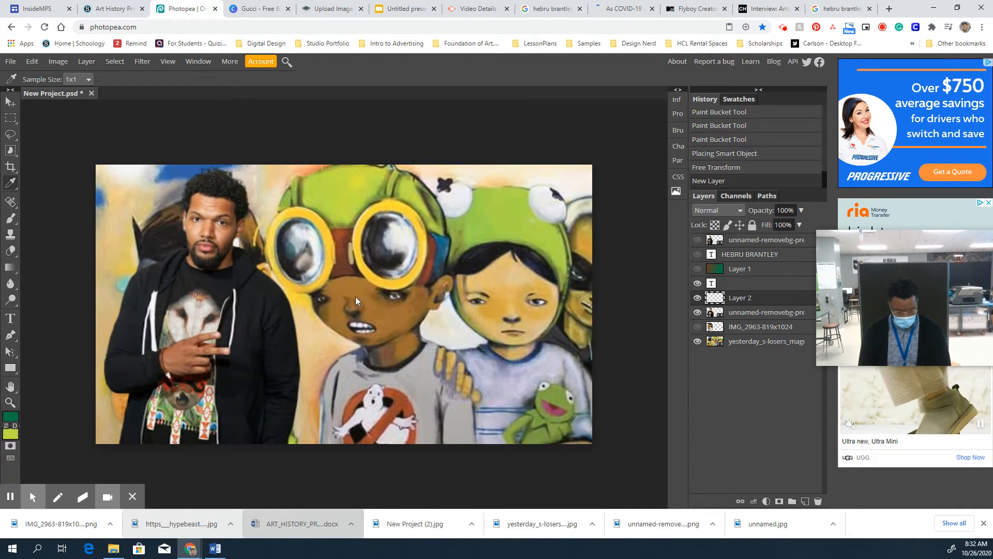
key(i)
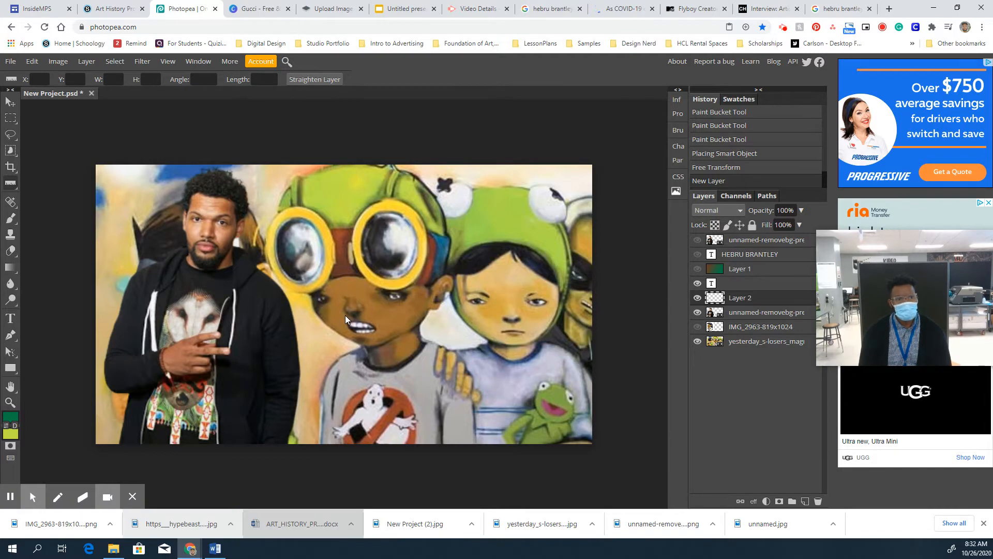
key(i)
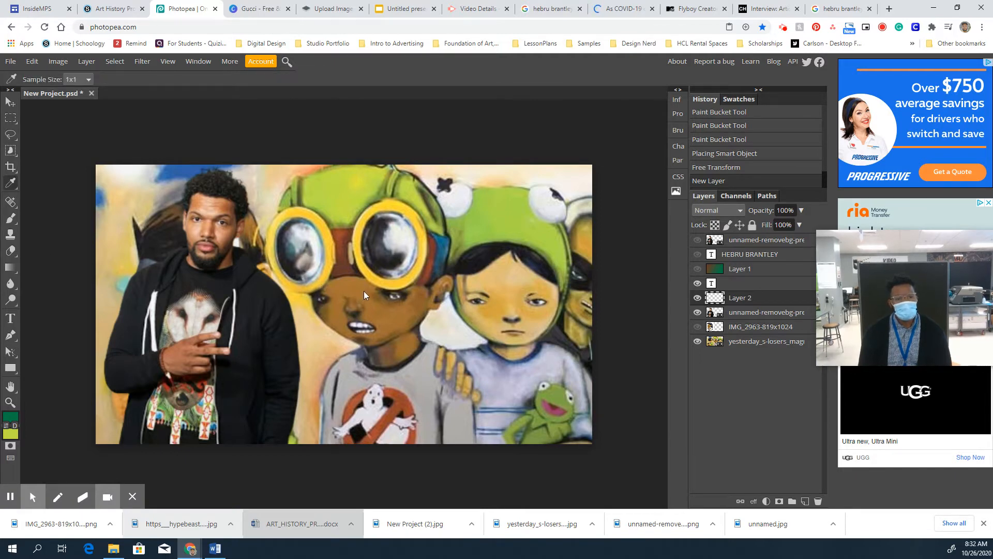
click(350, 308)
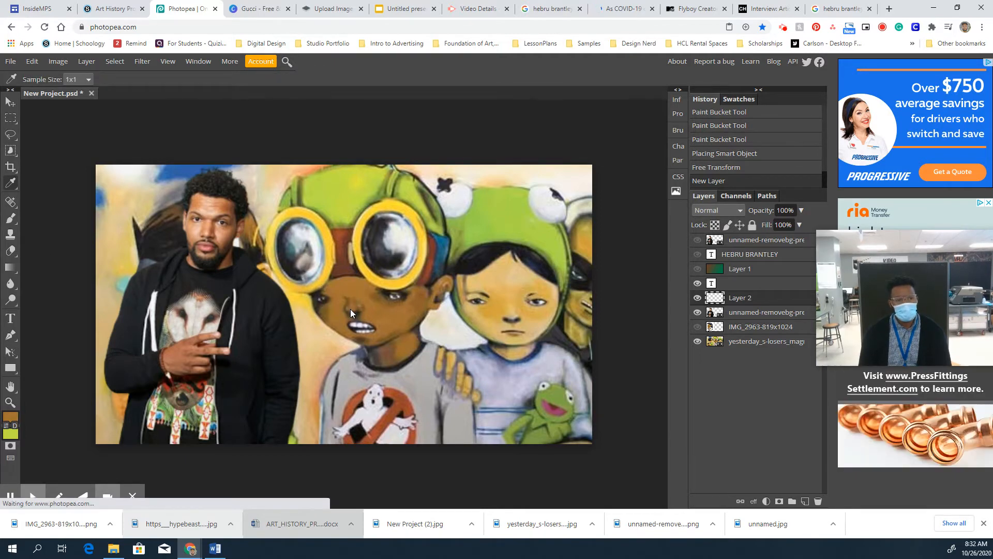
Apply a linear brown-to-lime gradient at 46% opacity across the new layer from the canvas's upper left to its right edge
click(7, 268)
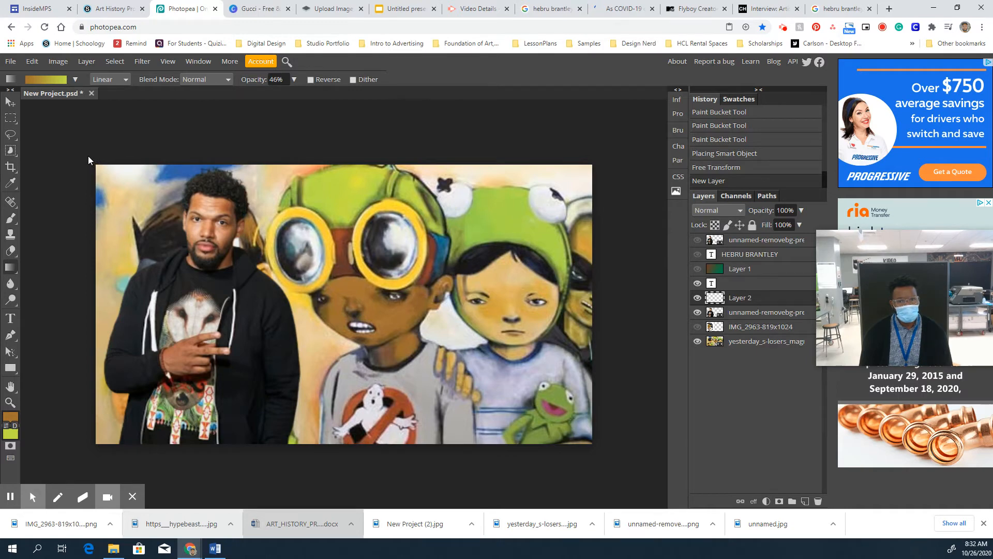
drag(88, 157, 593, 269)
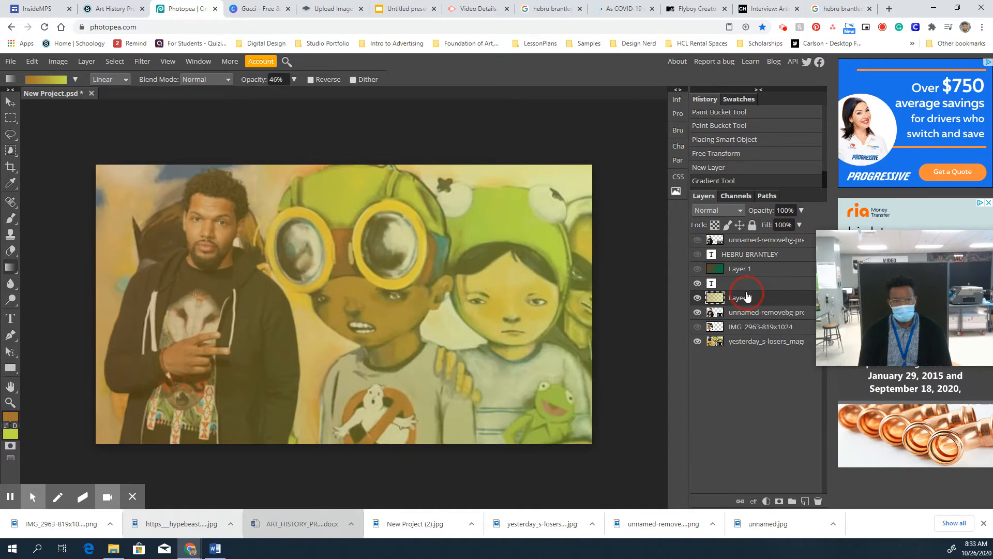
Reorder the layers so that Layer 2 lies above Layer 1 and the visible cut-out of the man lies above Layer 2
drag(747, 296, 745, 268)
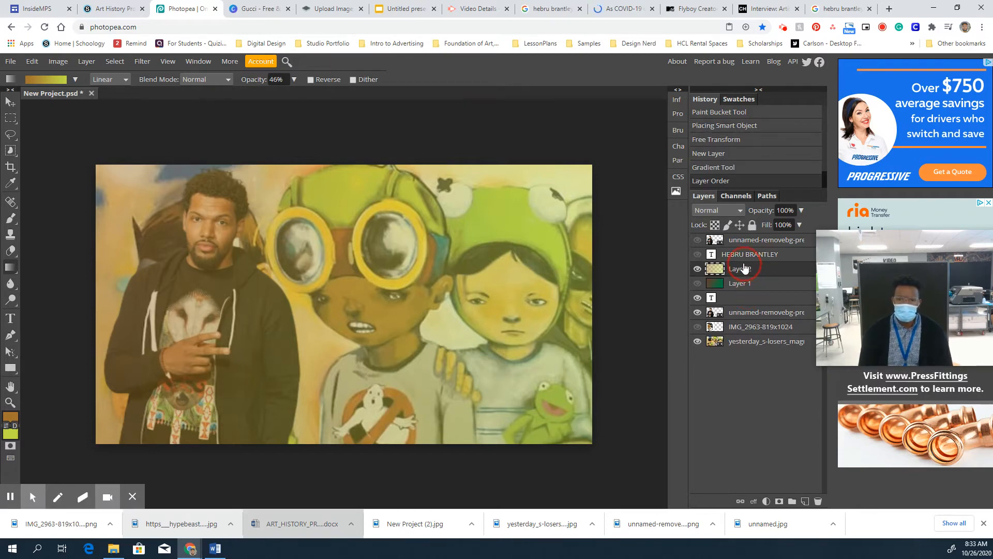
click(751, 315)
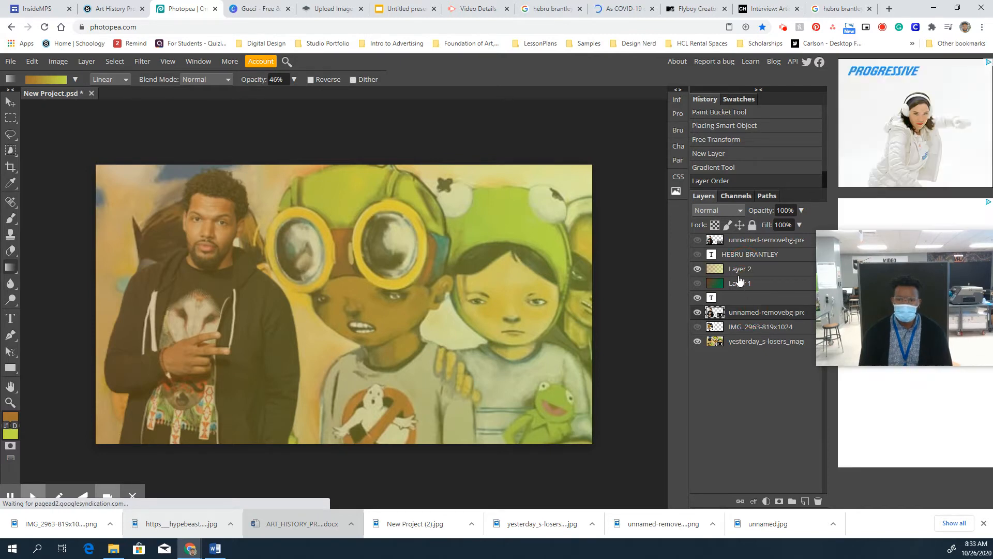
drag(739, 276, 737, 260)
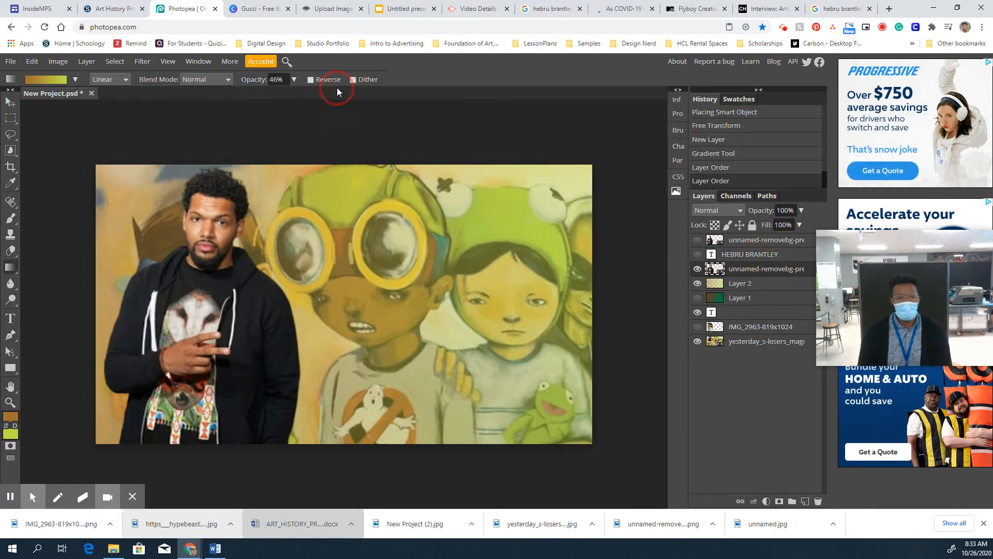
Try a diagonal brown-to-lime gradient at 100% opacity on Layer 2 and undo it
click(294, 79)
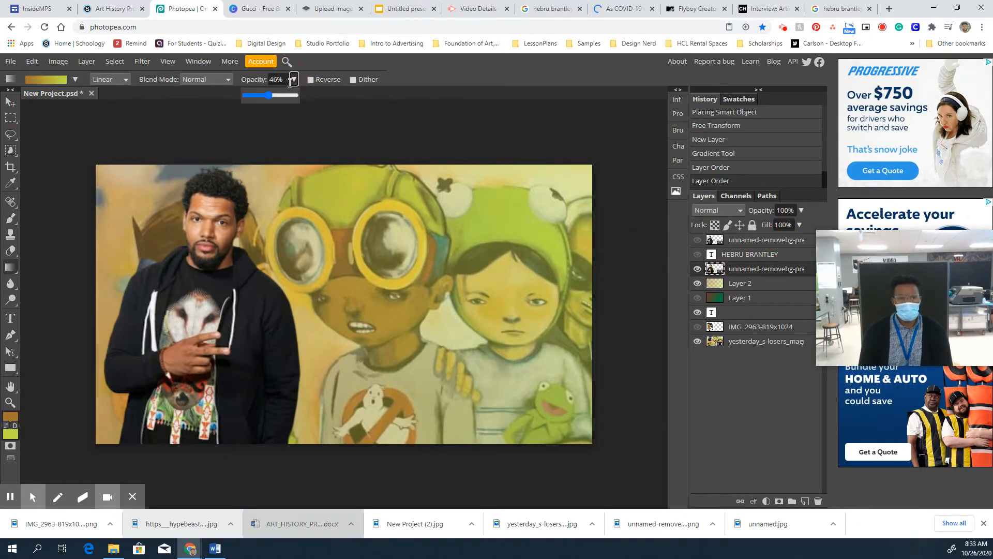
drag(267, 95, 316, 98)
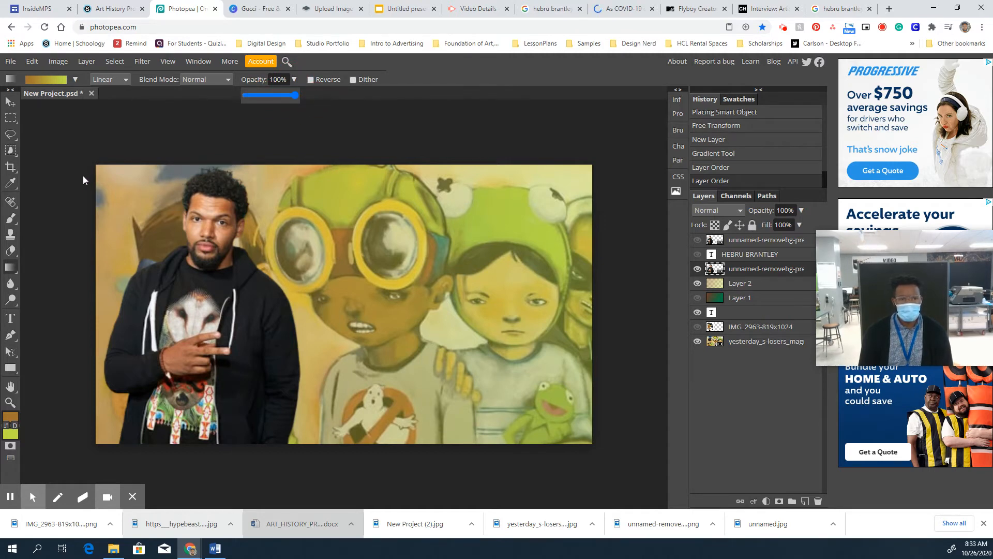
click(735, 282)
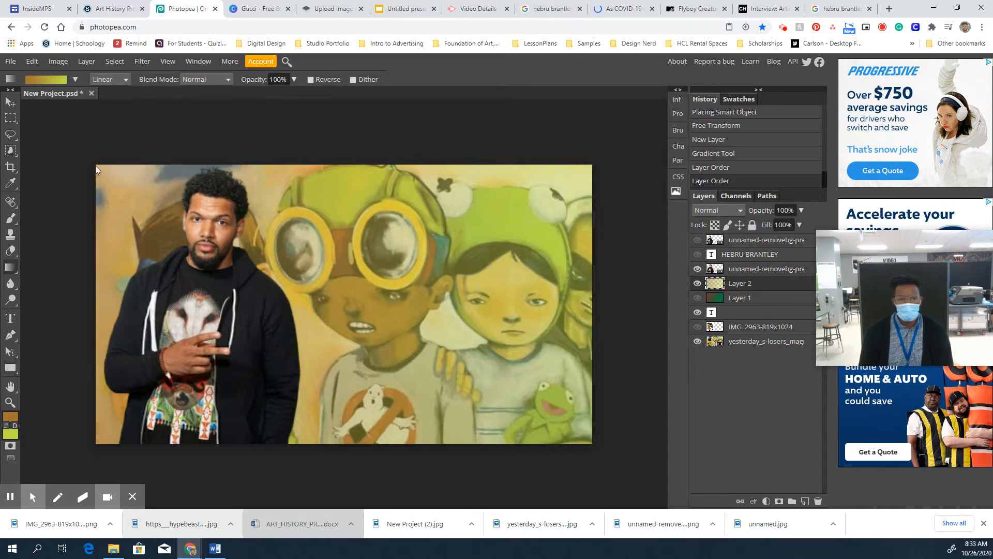
drag(95, 165, 606, 444)
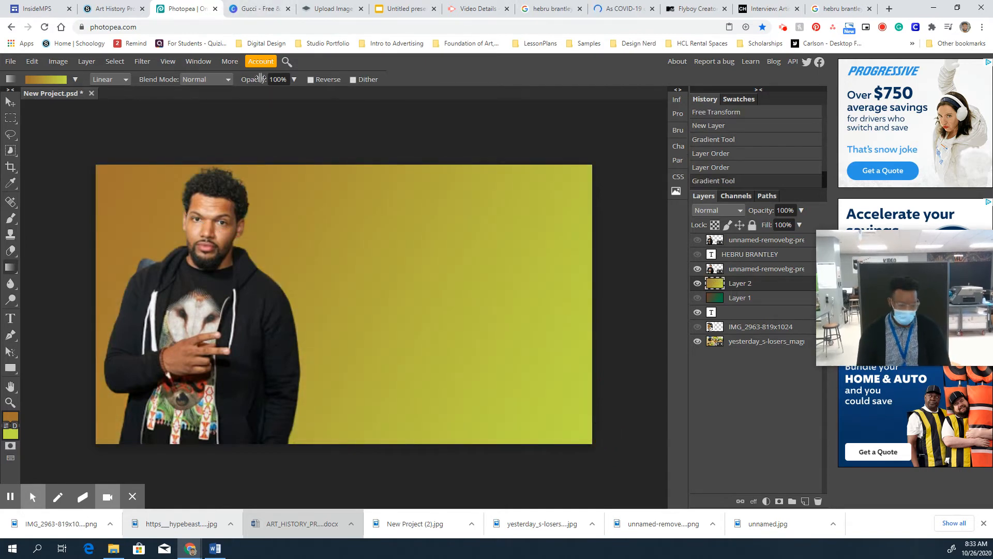
key(ctrl+z)
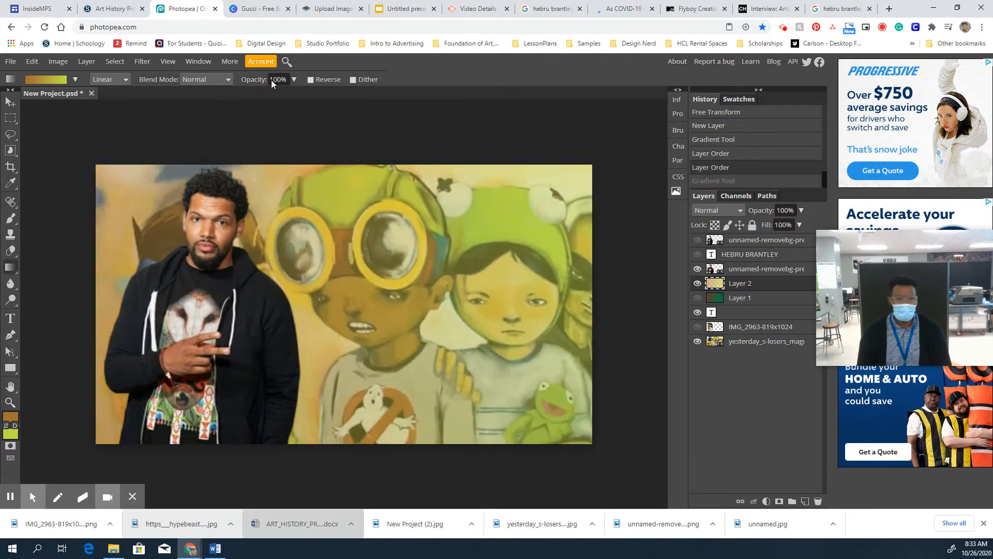
Apply a diagonal linear brown-to-lime gradient at 75% opacity across Layer 2, from the canvas's upper left to its lower right
click(272, 78)
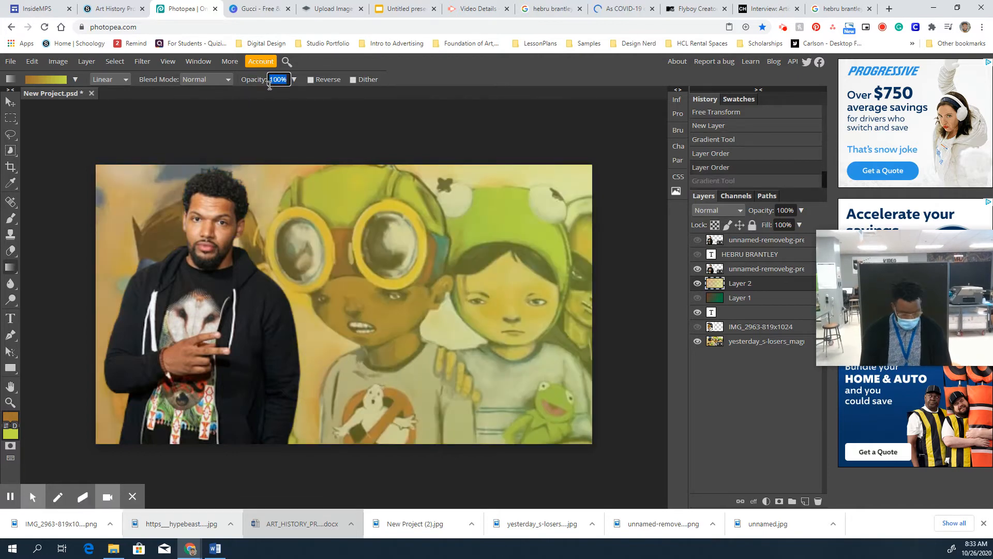
text(75)
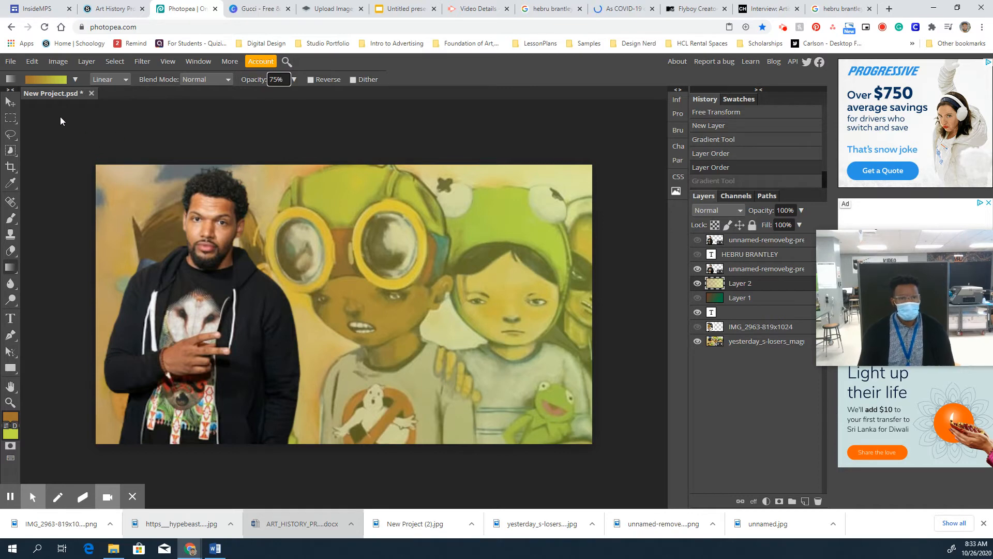
click(9, 103)
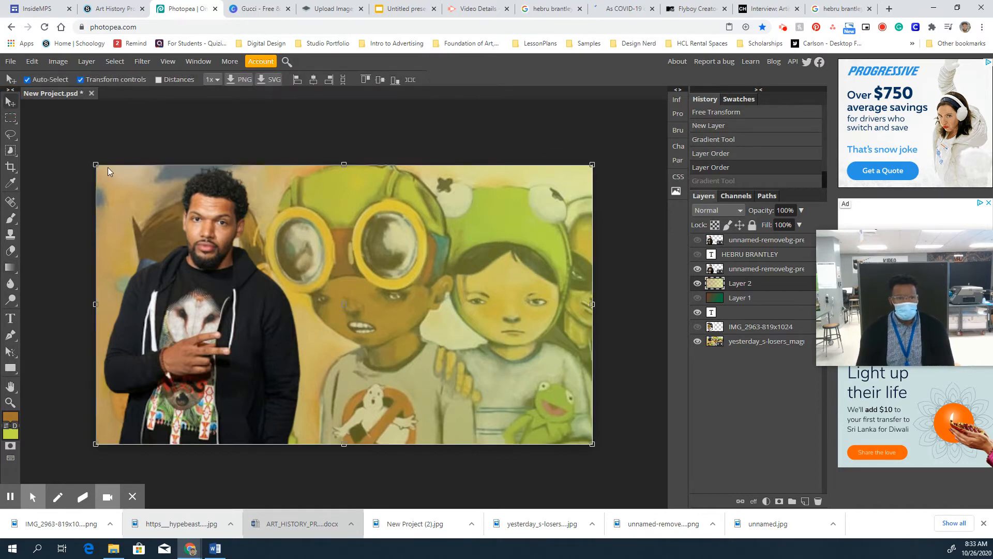
click(9, 269)
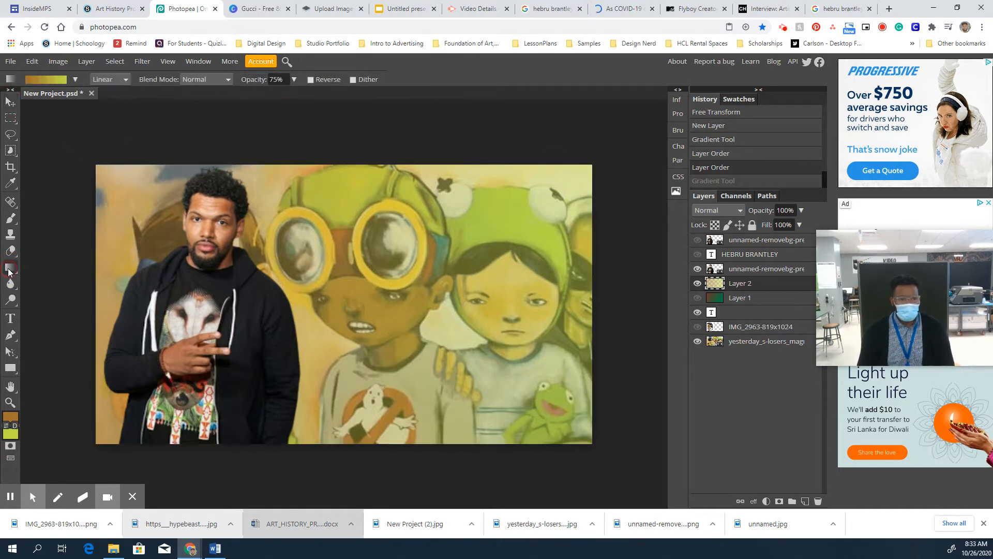
drag(91, 161, 573, 425)
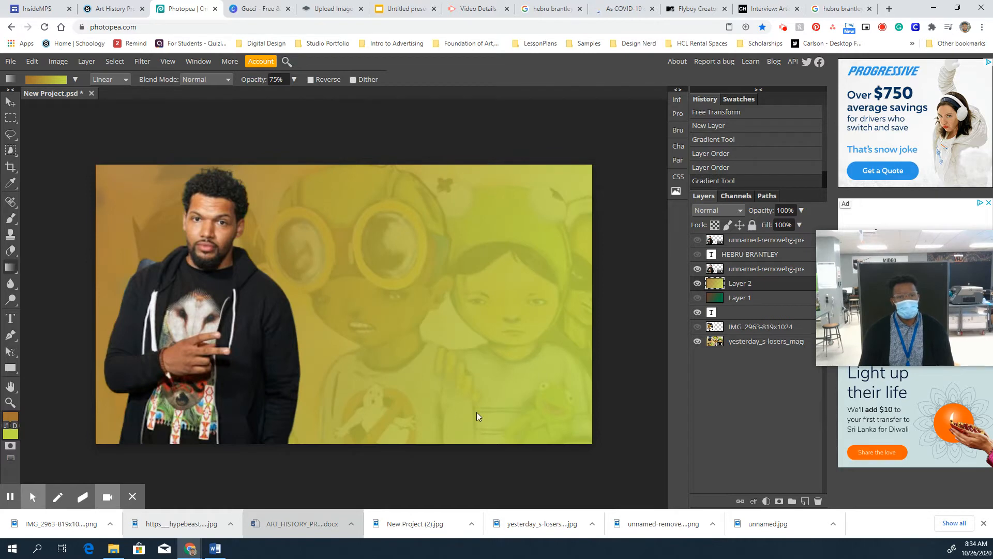
key(ctrl+t)
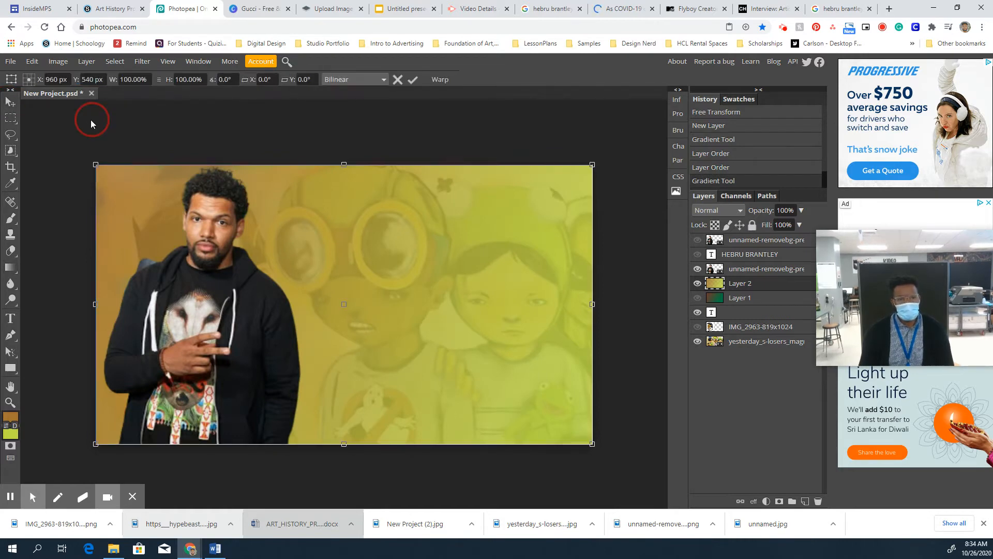
click(10, 102)
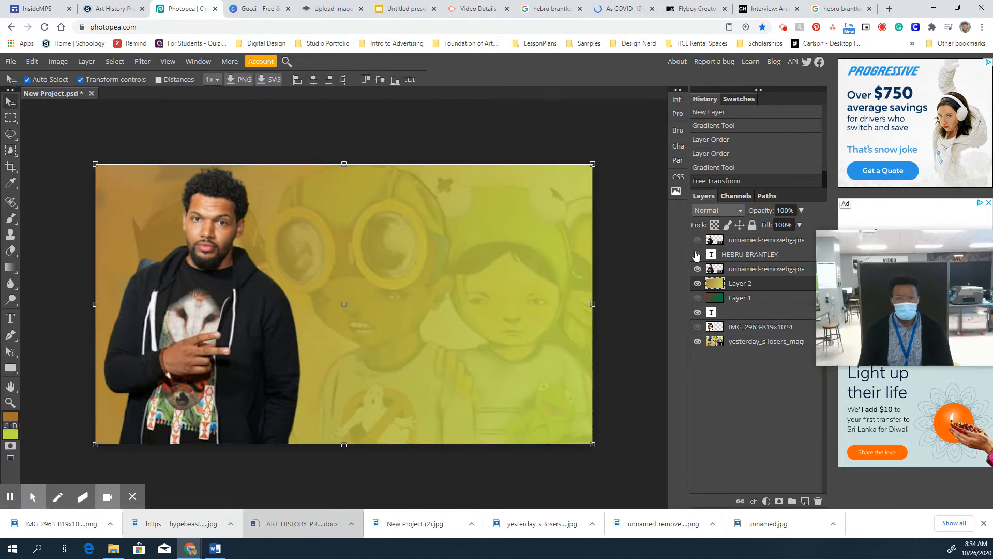
Show the HEBRU BRANTLEY text layer and place the visible cut-out of the man above it in the layer order
click(698, 254)
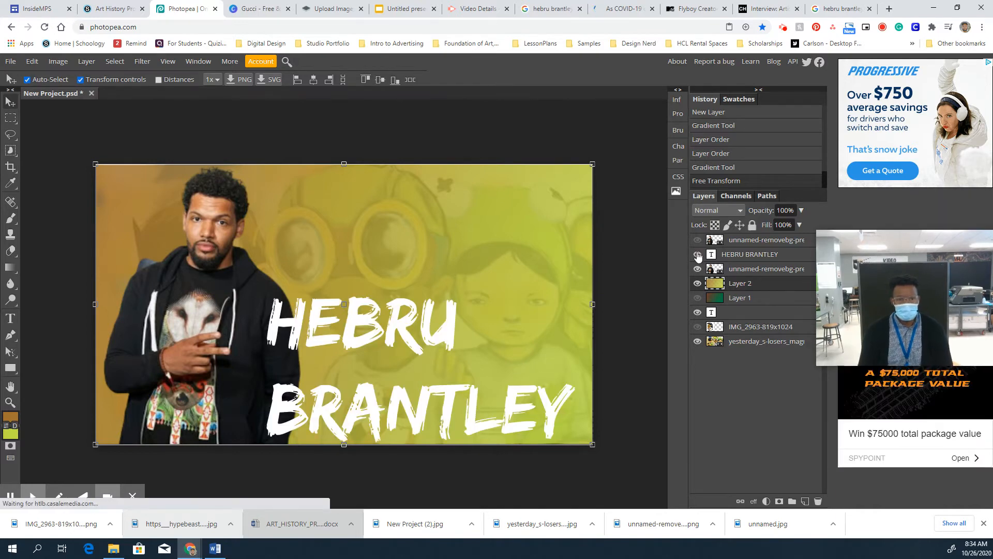
click(743, 269)
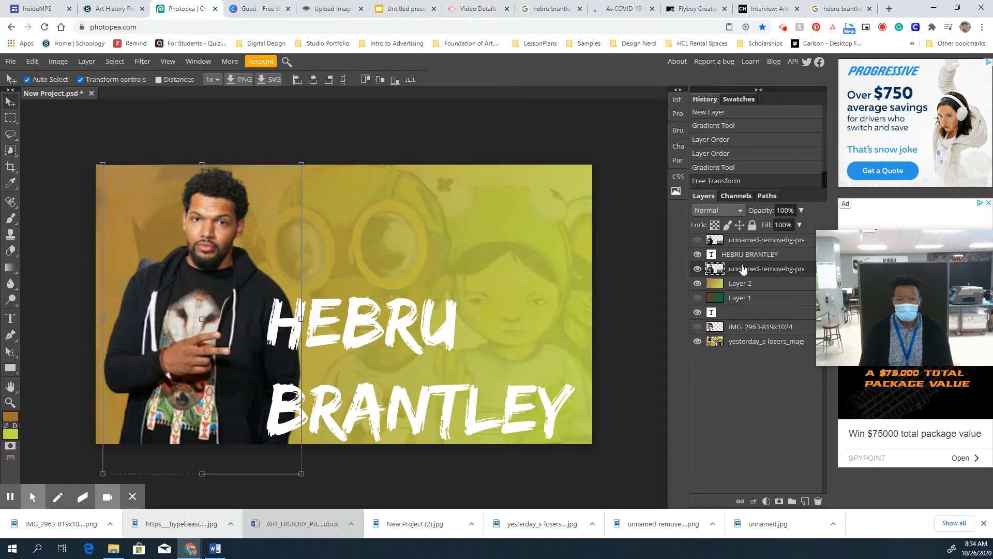
drag(743, 268, 742, 248)
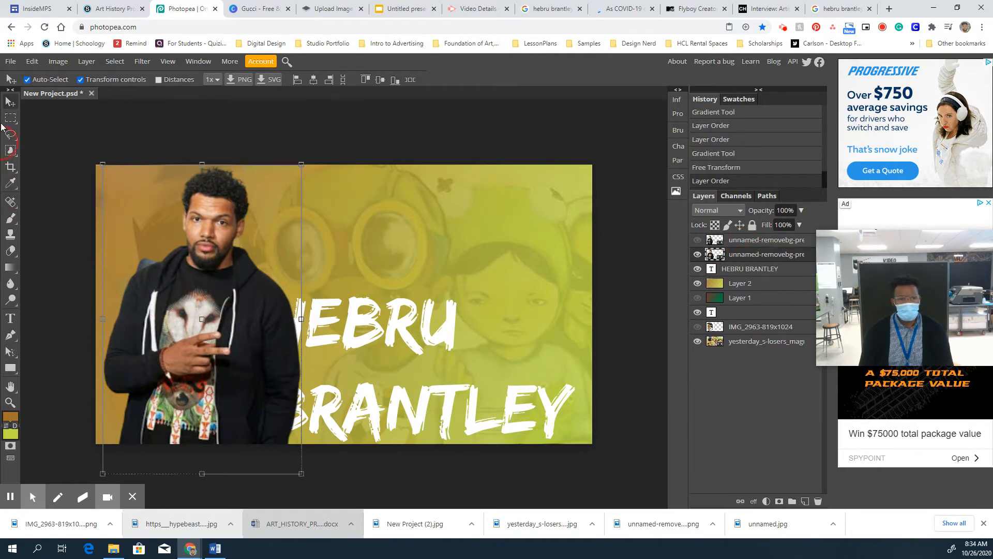
Move the man's cut-out slightly left and shift the HEBRU BRANTLEY title upward on the canvas
drag(241, 269, 217, 268)
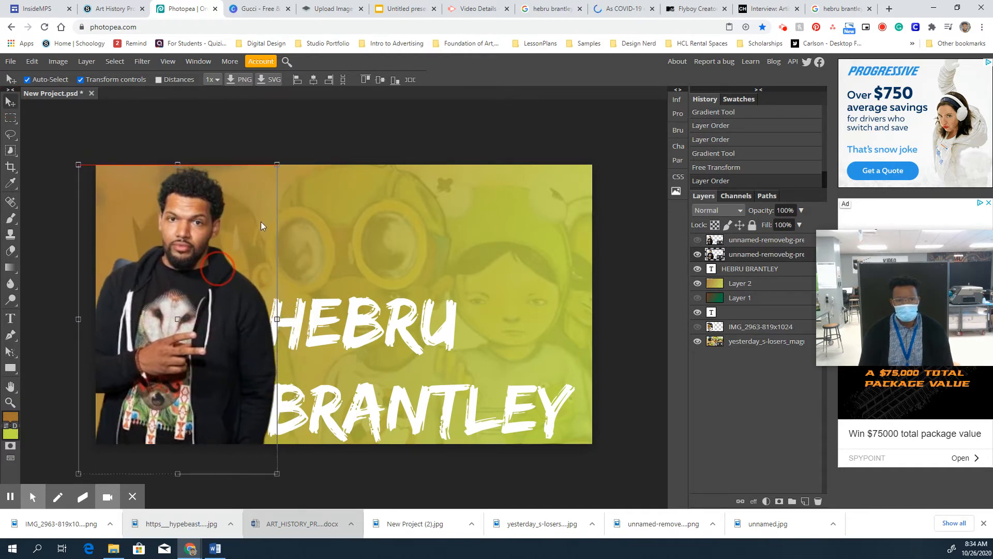
click(376, 124)
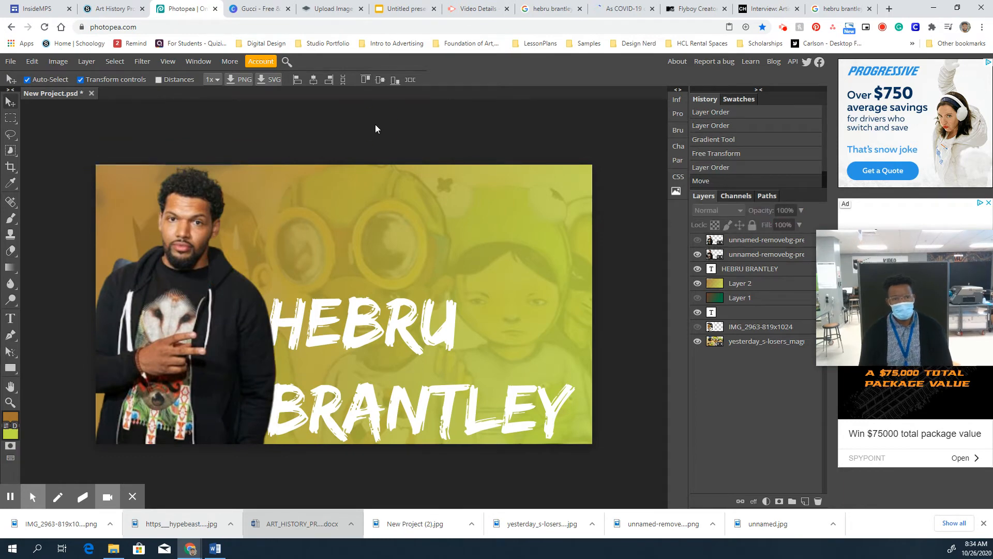
drag(376, 298, 370, 274)
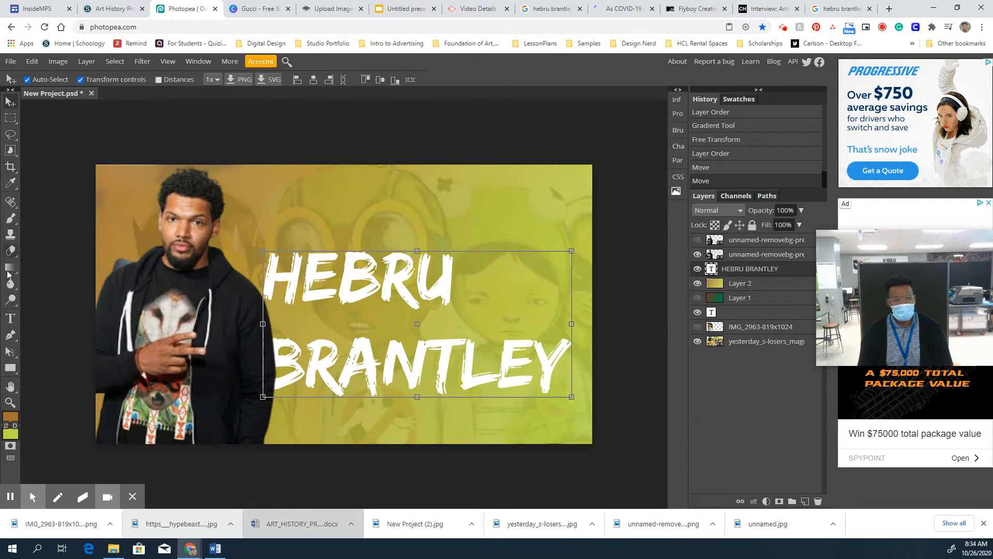
Add a new text layer reading "project" below the HEBRU BRANTLEY title
click(11, 319)
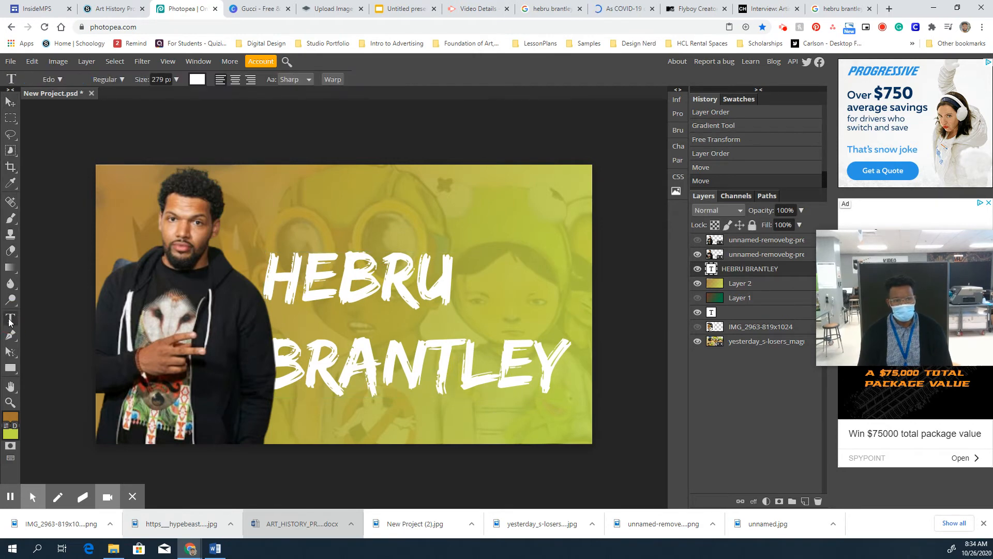
click(9, 322)
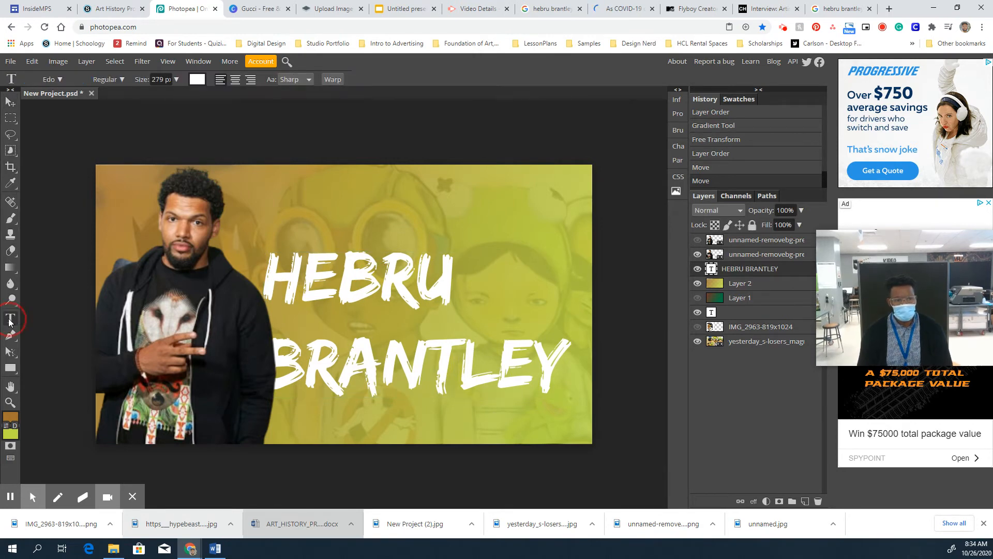
click(320, 417)
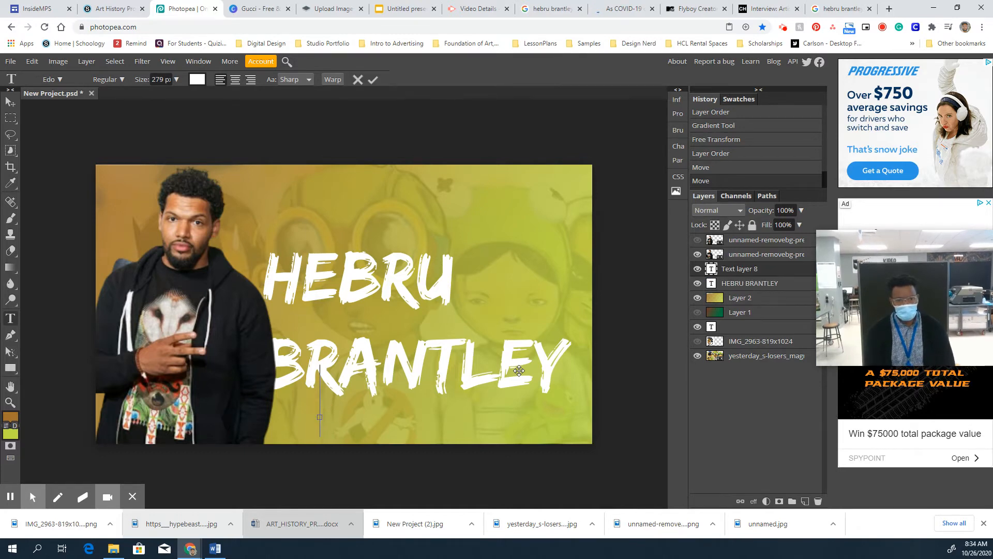
text(PROJECT)
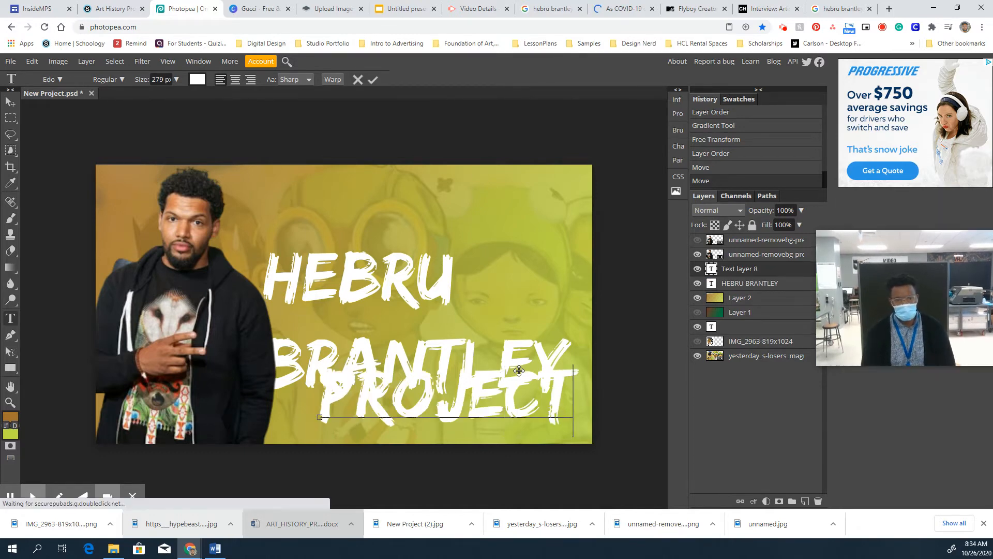
Change the font of the "project" text to Days and commit the text
double_click(476, 399)
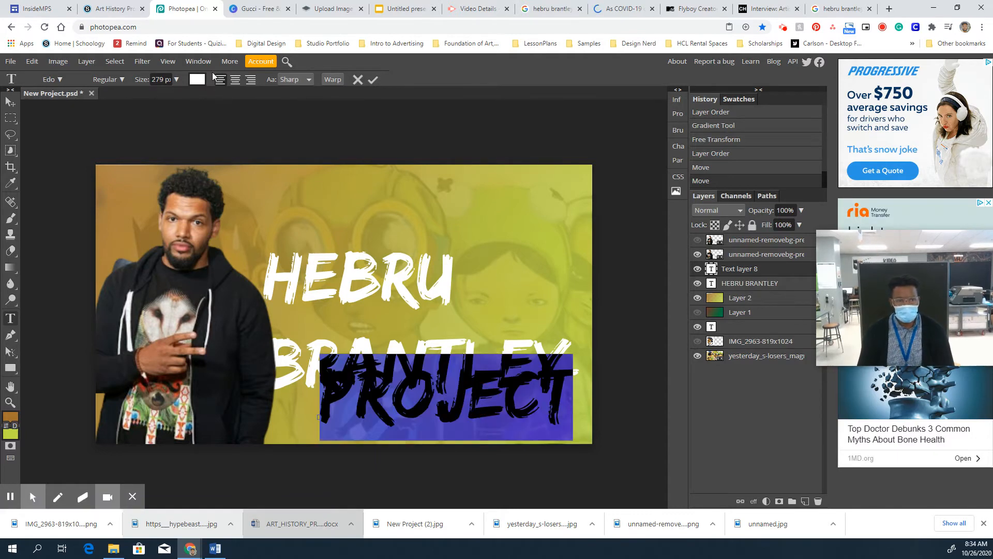
click(49, 82)
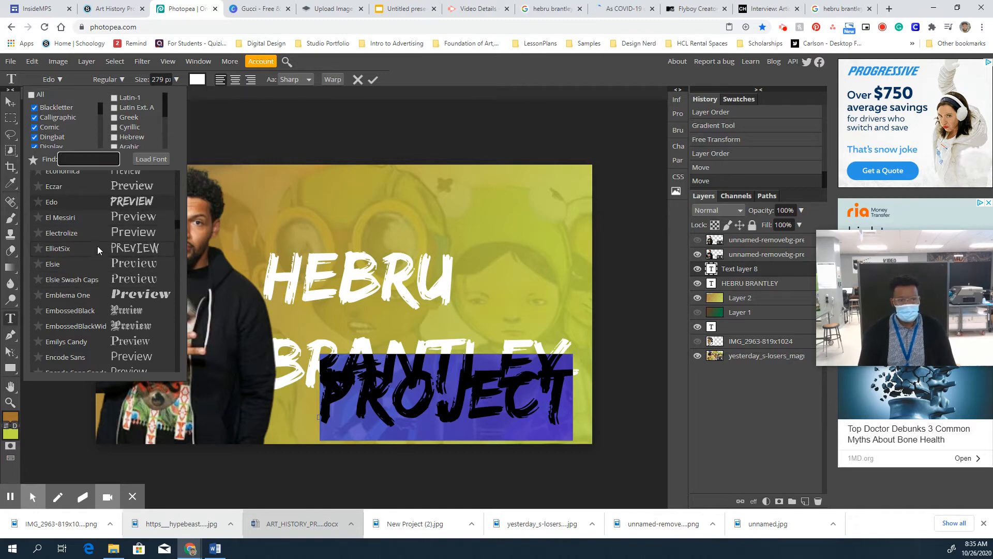
scroll(97, 244, down, 5)
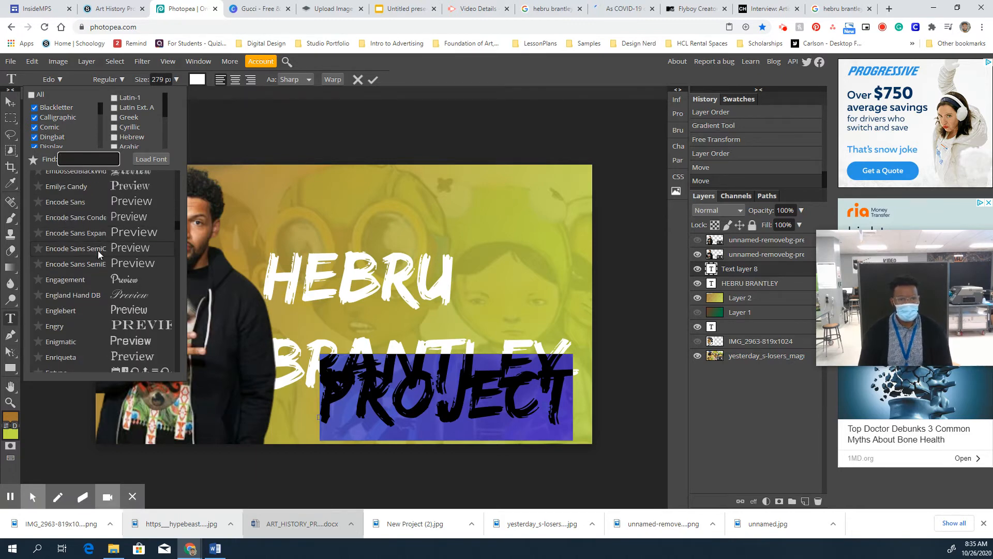
scroll(98, 250, up, 15)
scroll(100, 250, up, 4)
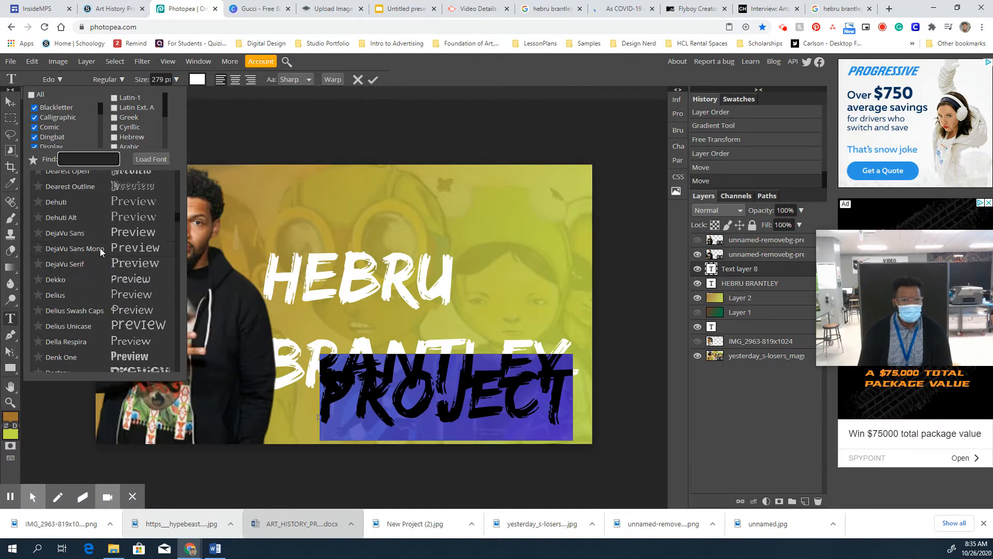
scroll(99, 250, up, 8)
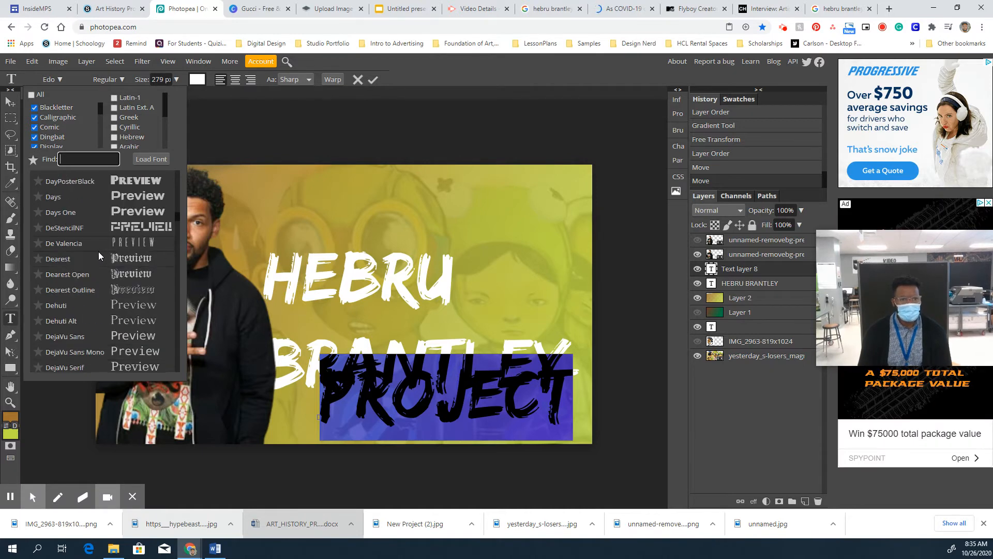
click(61, 196)
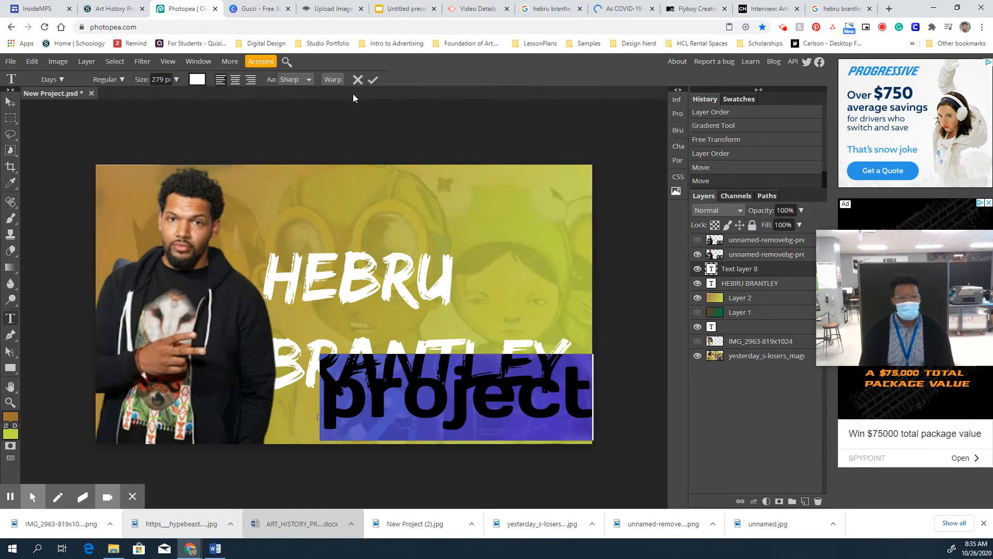
click(373, 81)
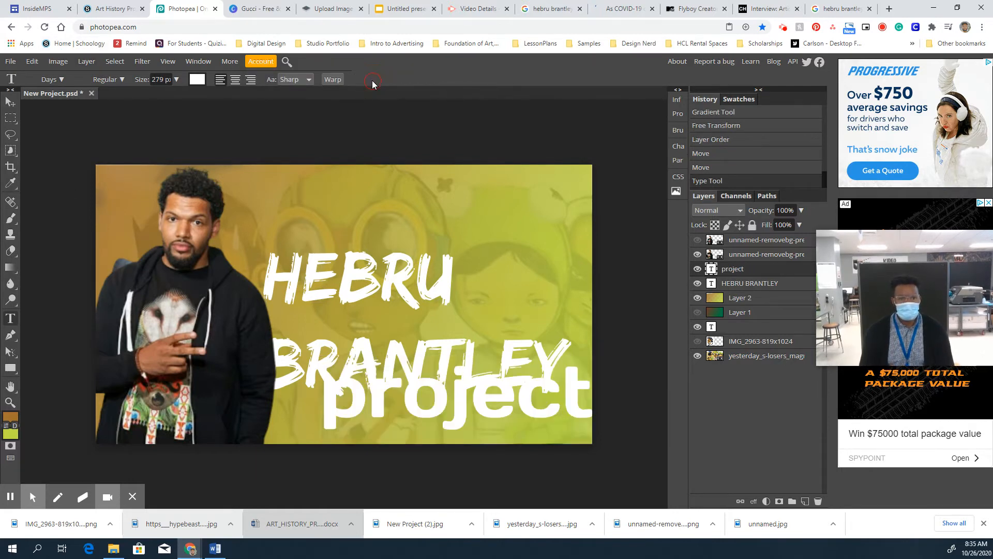
Scale the "project" text down to 28.30% and place it beneath the right end of BRANTLEY
click(568, 414)
click(10, 101)
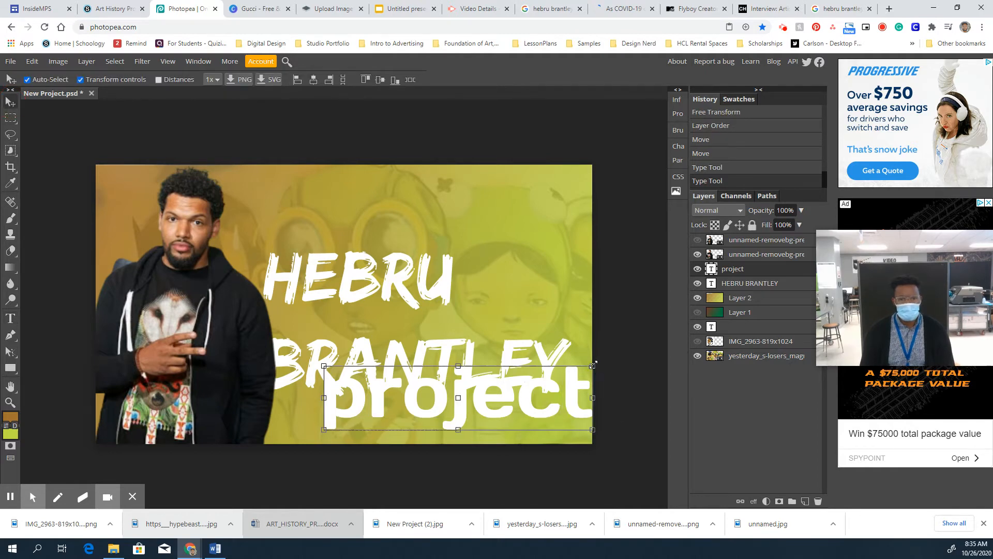
drag(593, 364, 511, 392)
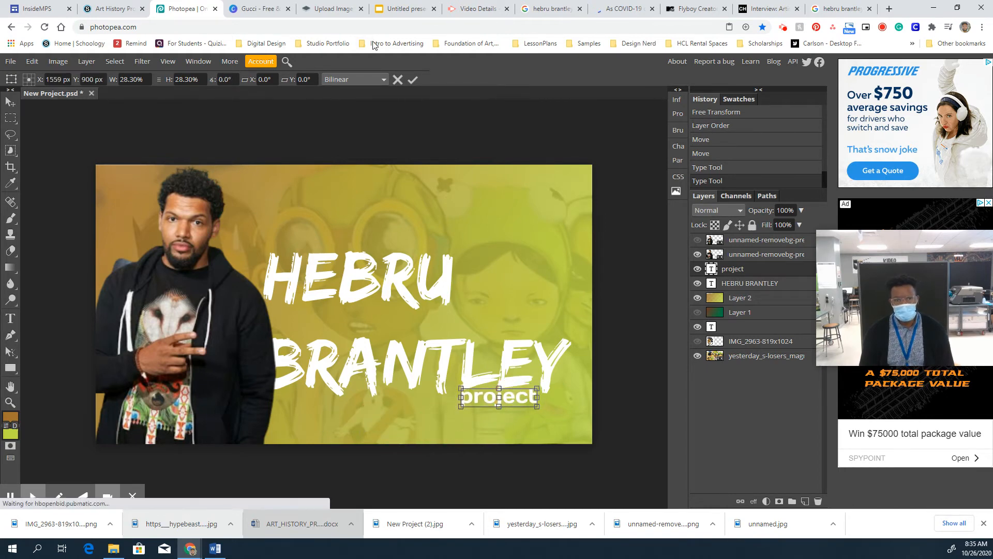
click(412, 80)
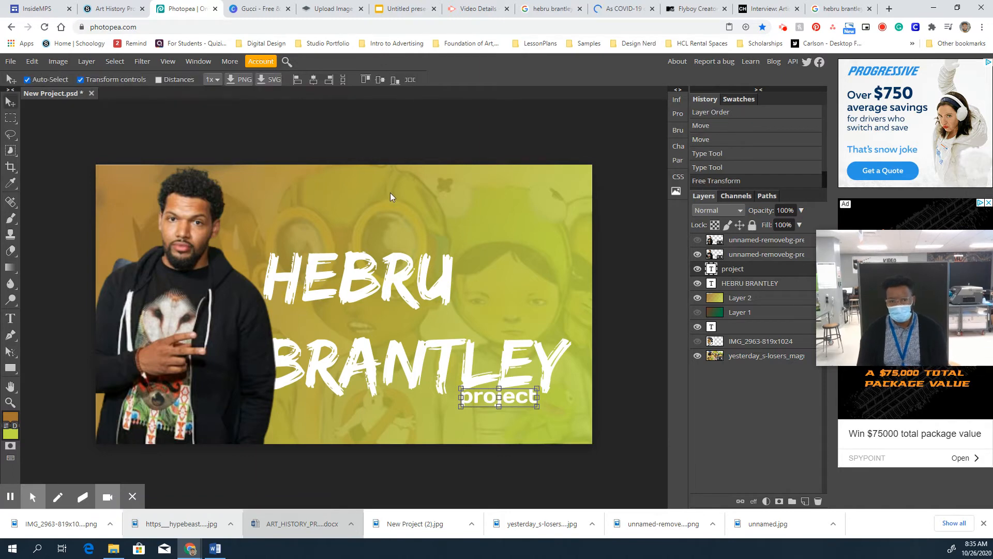
Recolour the whole word "project" to coral red ec4043 and commit the text edit
double_click(470, 396)
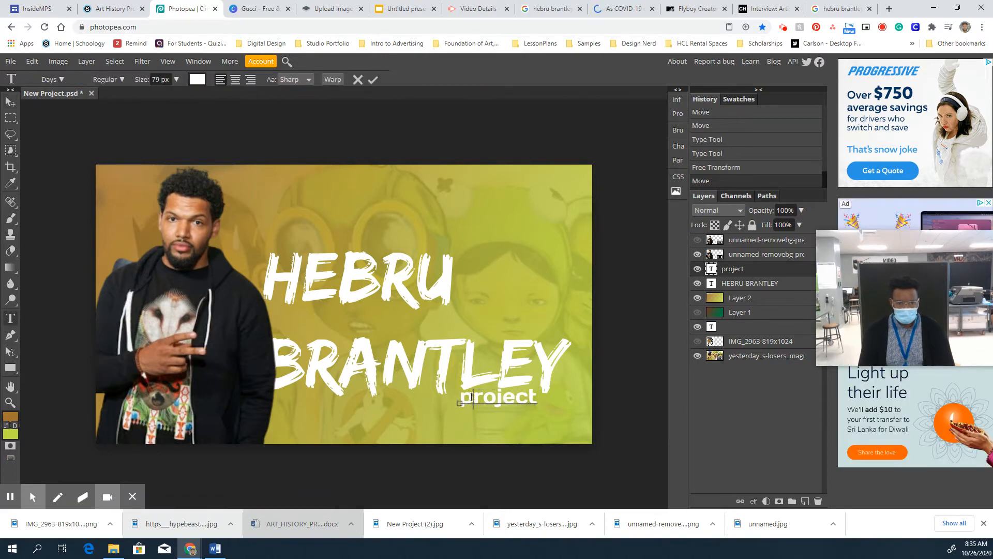
double_click(471, 396)
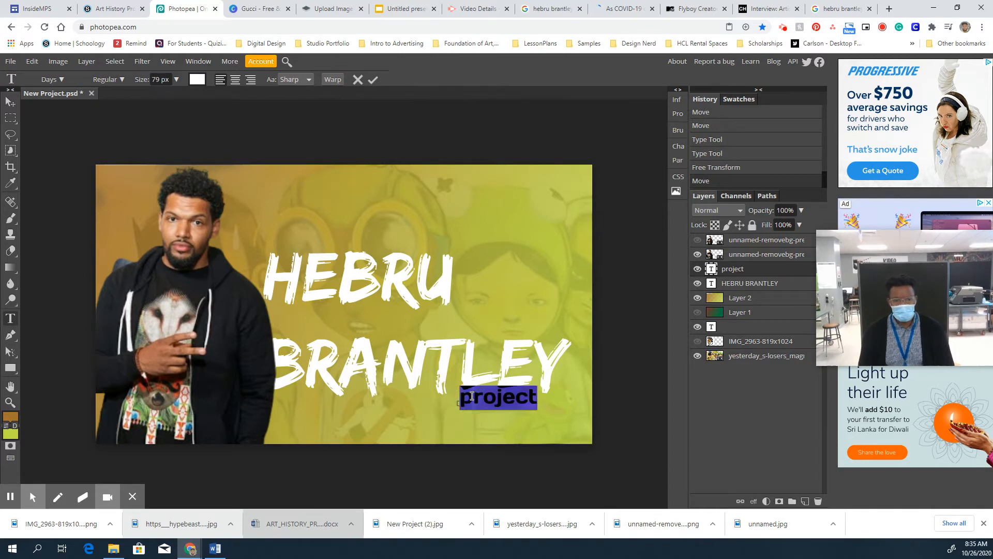
click(195, 84)
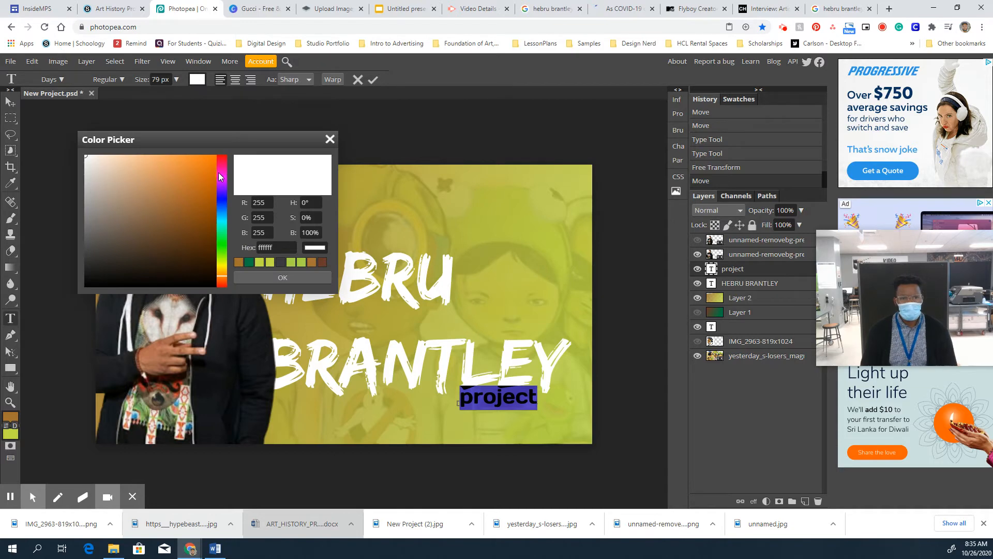
click(221, 162)
mouse_move(221, 163)
mouse_down()
mouse_move(220, 171)
mouse_move(224, 155)
mouse_up()
click(211, 168)
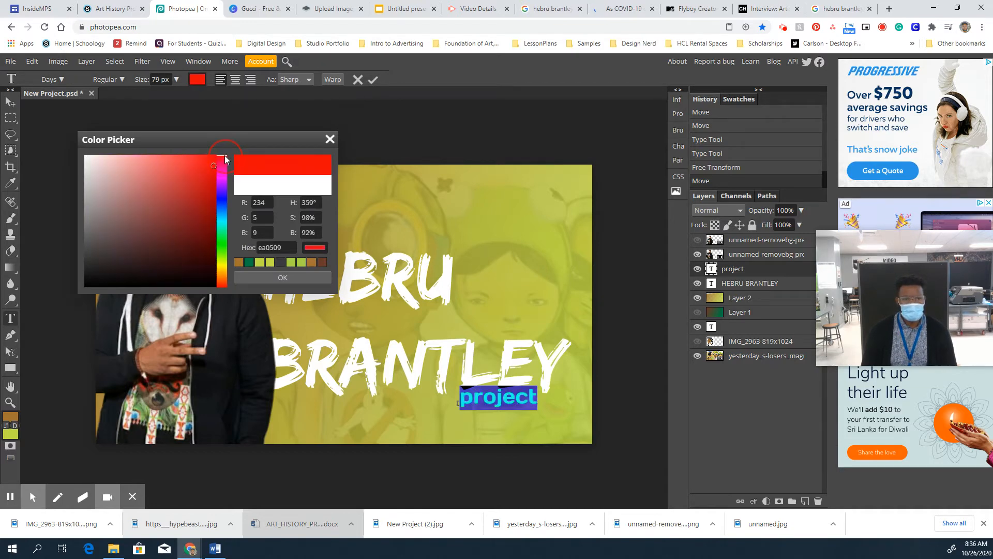
click(206, 157)
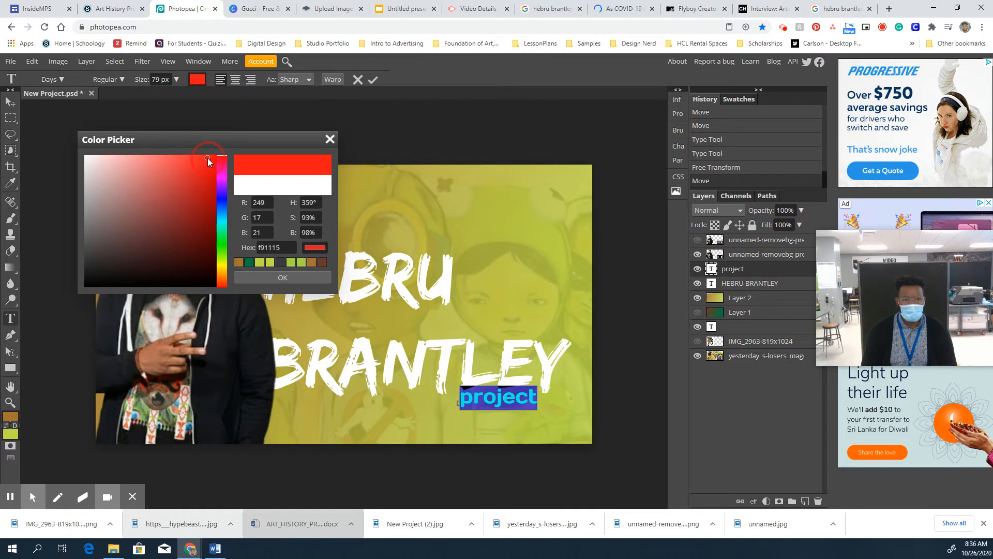
click(195, 156)
drag(192, 155, 181, 165)
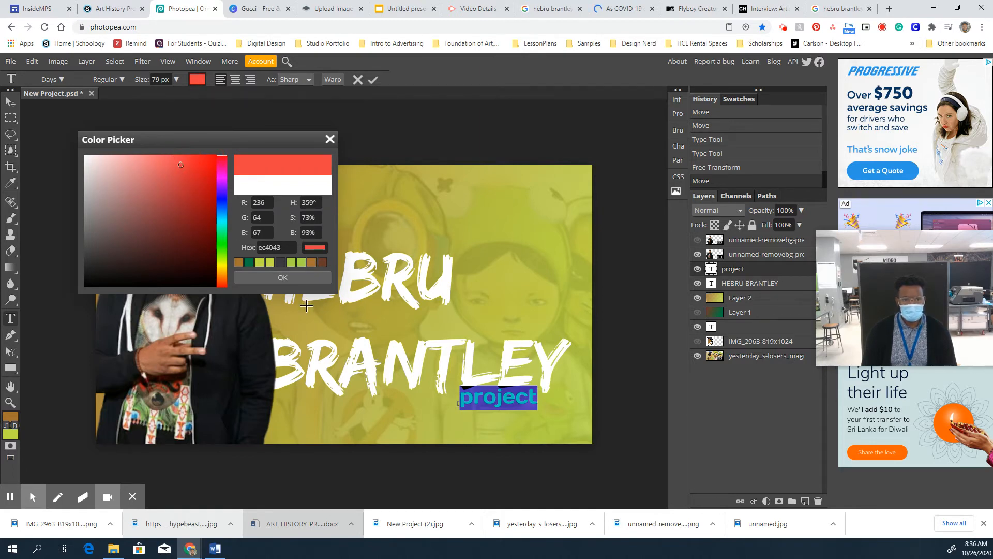
click(298, 279)
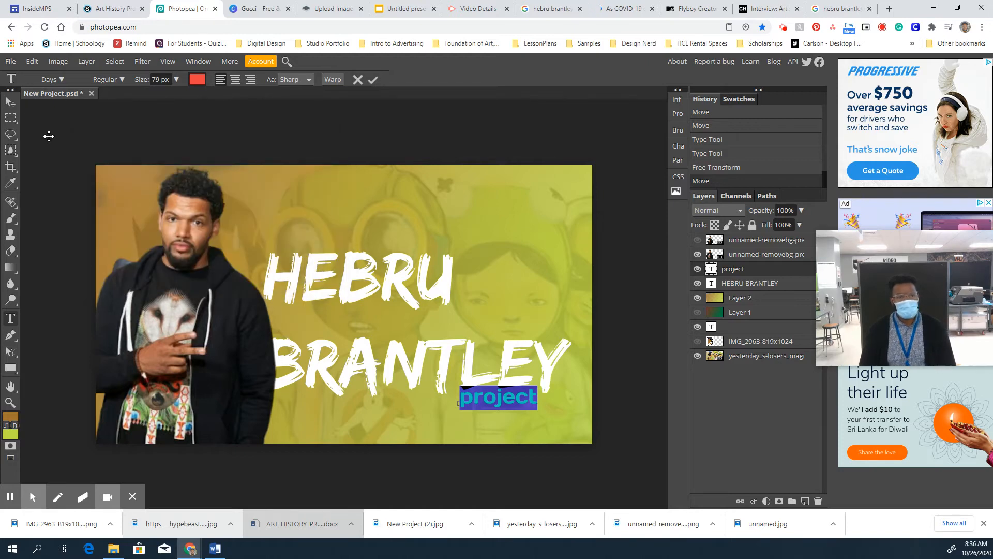
click(12, 103)
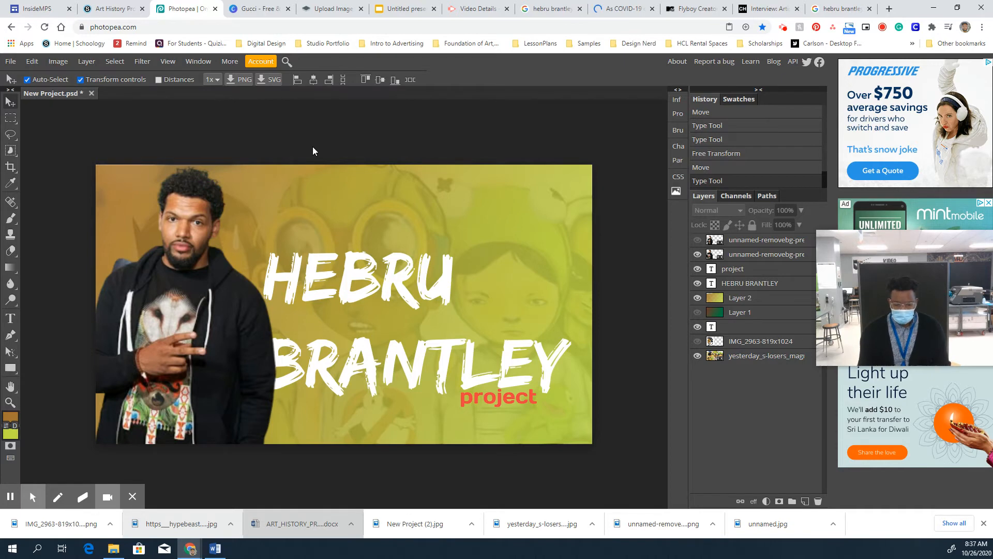
click(697, 255)
click(698, 269)
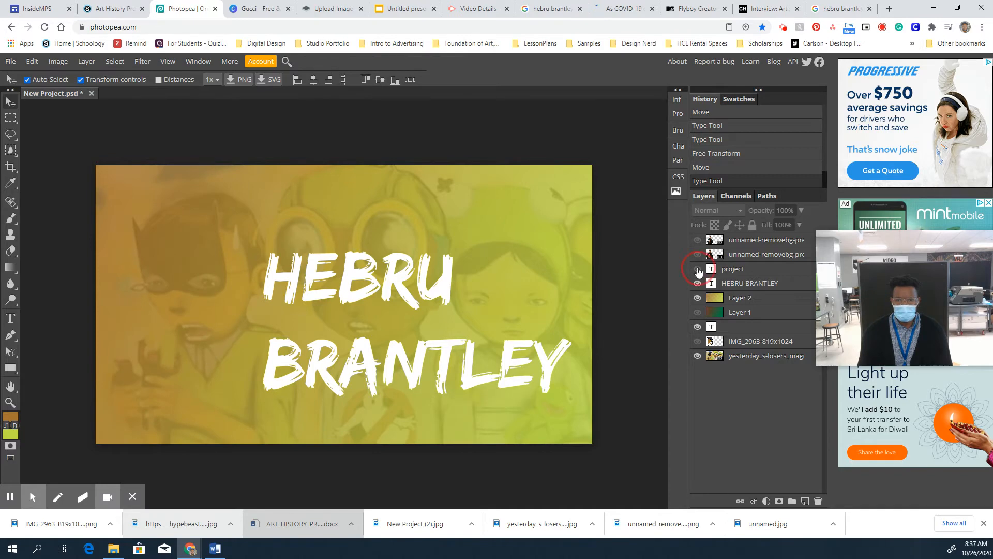
click(698, 269)
click(697, 255)
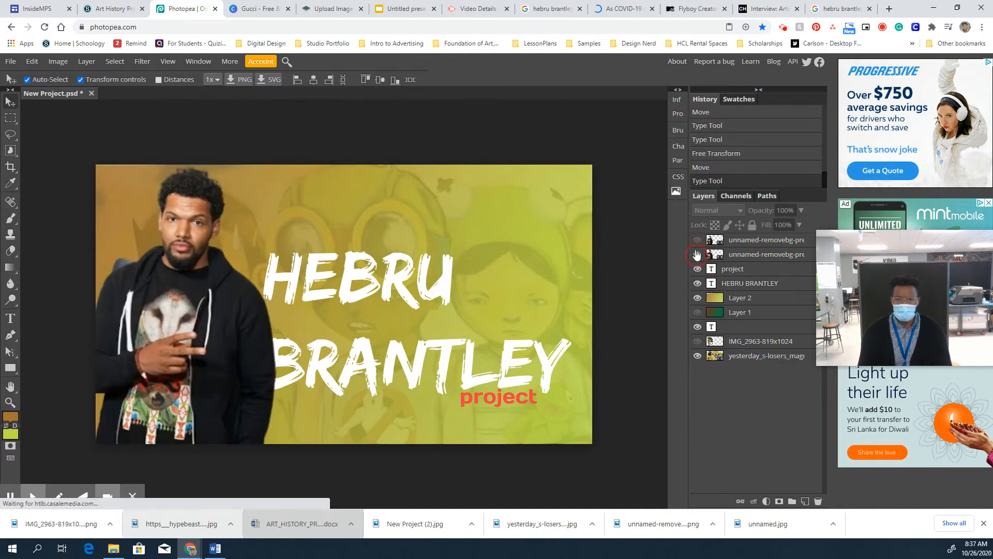
Export the full composition with portrait, title and "project" text as a 1920 × 1080 px JPG at 70% quality
click(19, 61)
mouse_move(51, 212)
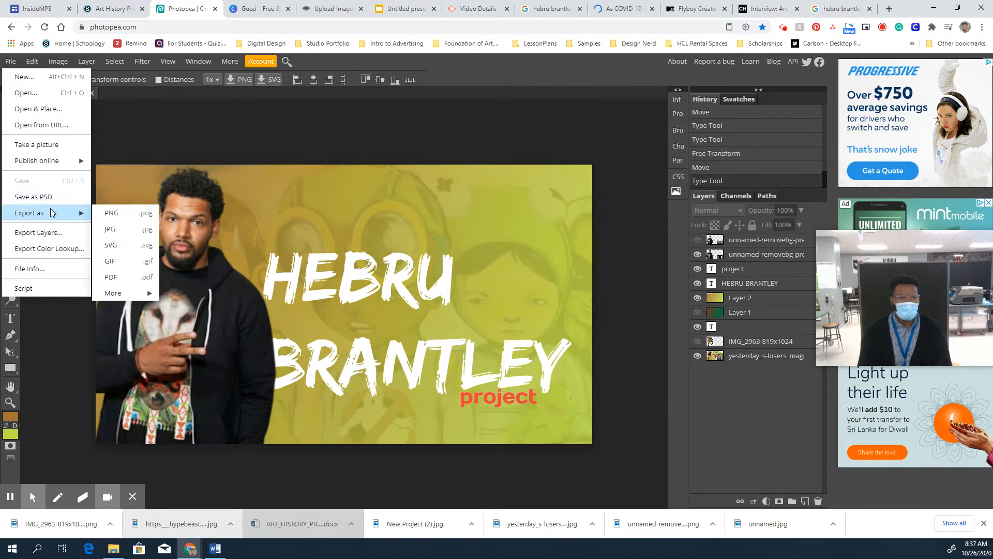
click(108, 229)
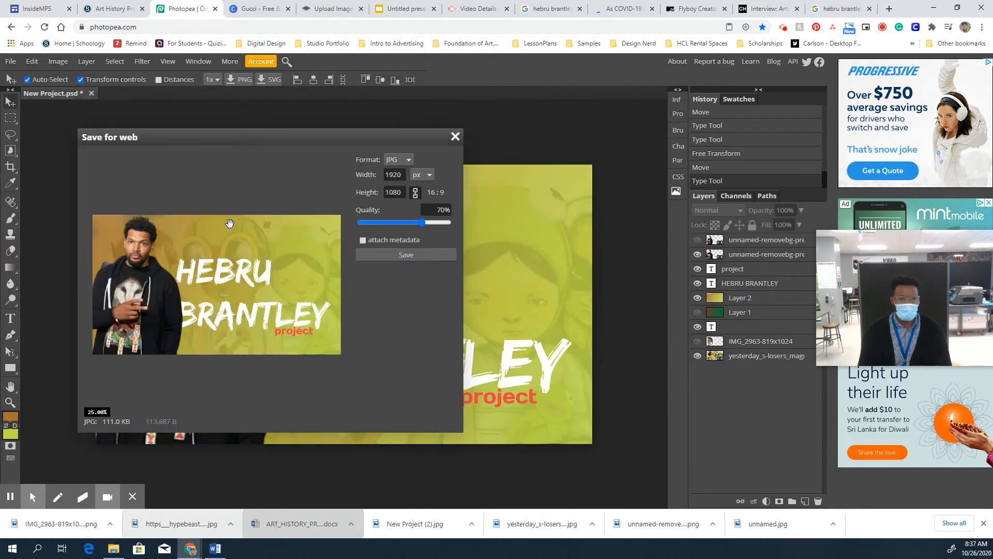
click(424, 259)
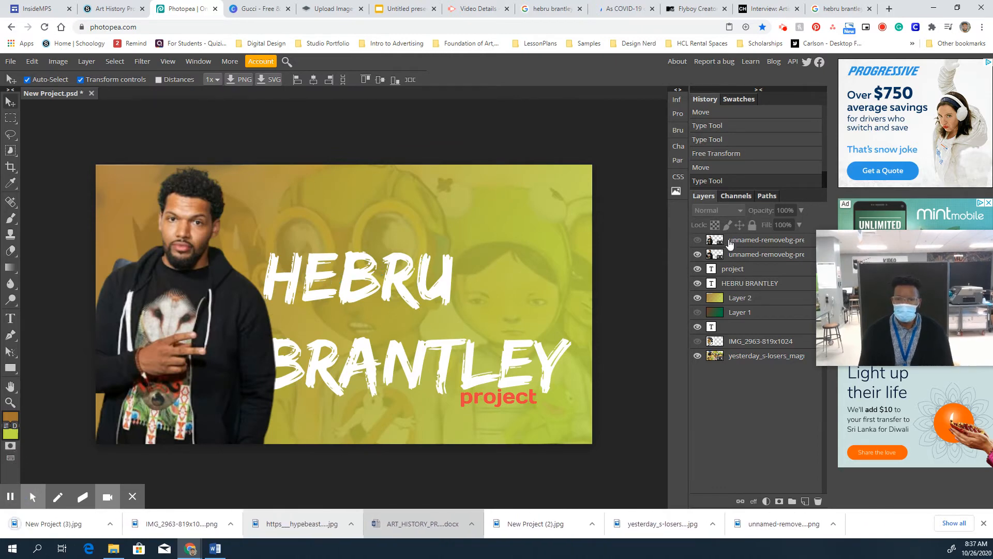
Hide the portrait, "project" and HEBRU BRANTLEY layers so only the painting with its gradient overlay shows
click(697, 239)
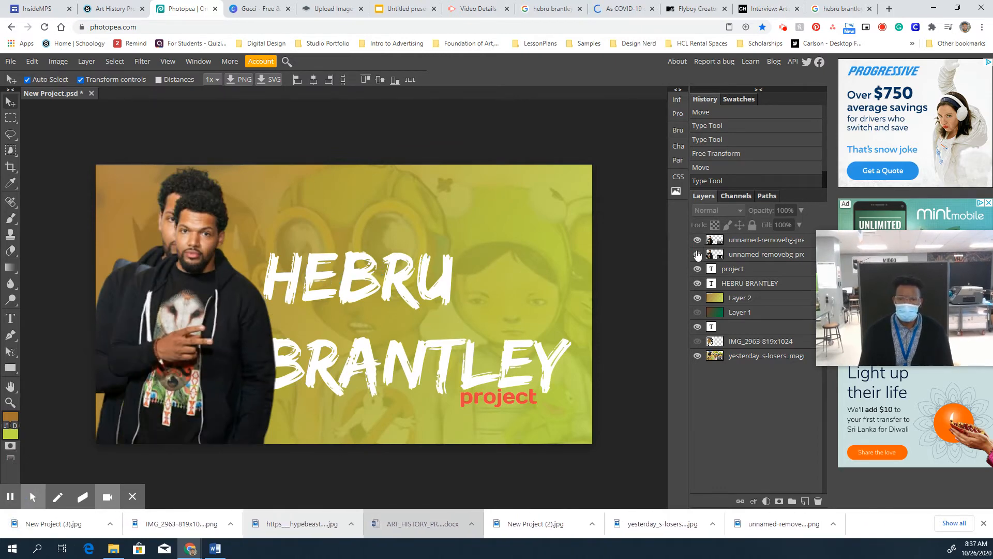
click(697, 239)
click(697, 254)
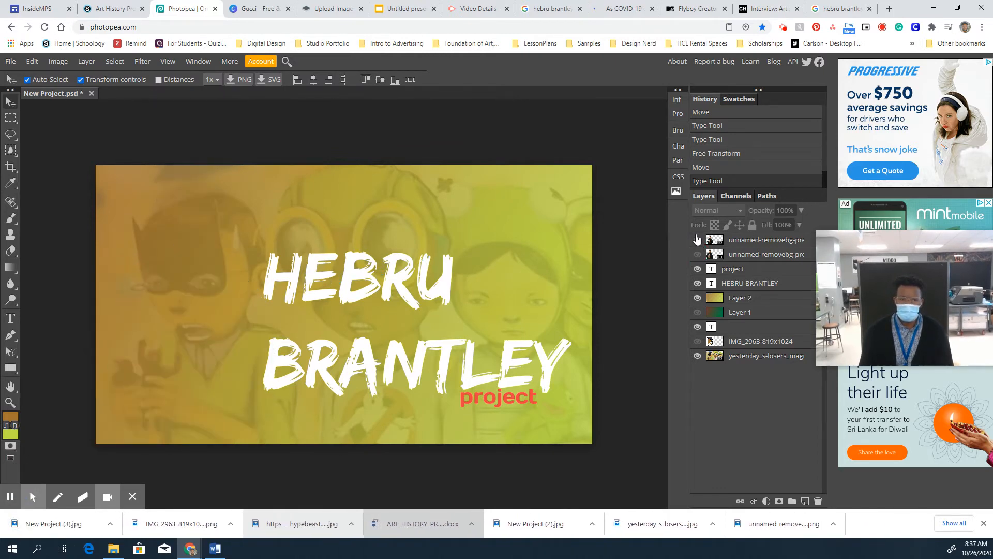
click(698, 269)
click(698, 269)
click(697, 269)
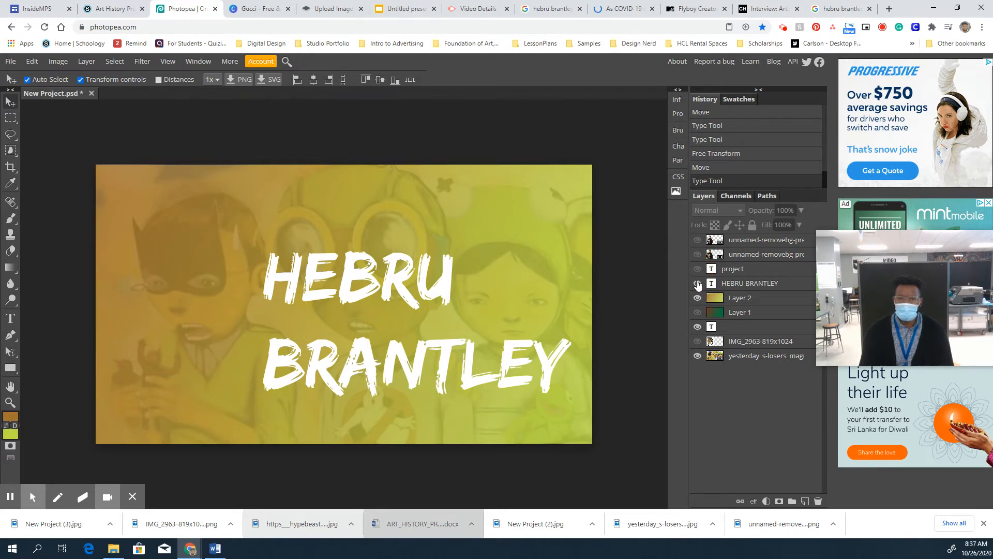
click(697, 283)
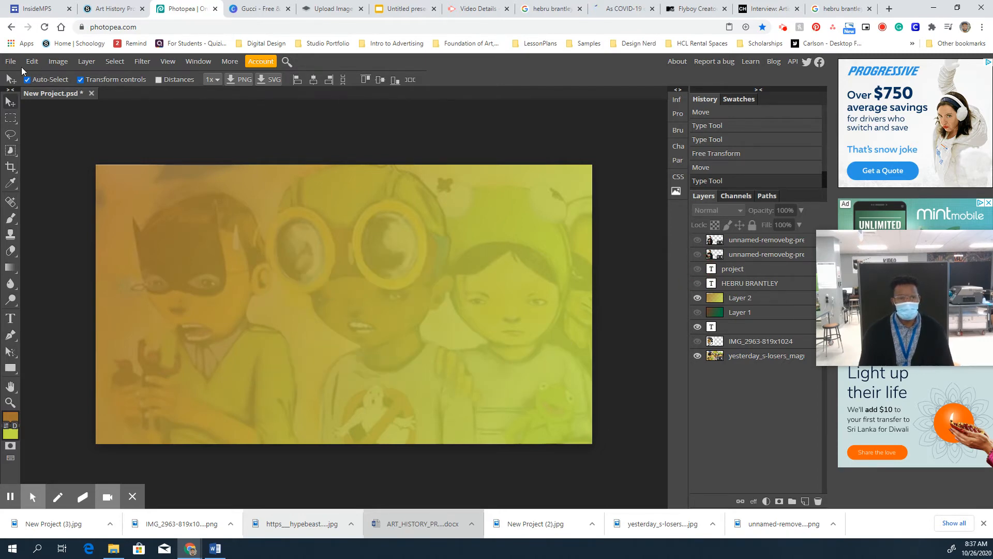
Export the text-free painting and gradient background as a 1920 × 1080 px JPG at 70% quality
click(11, 61)
mouse_move(51, 213)
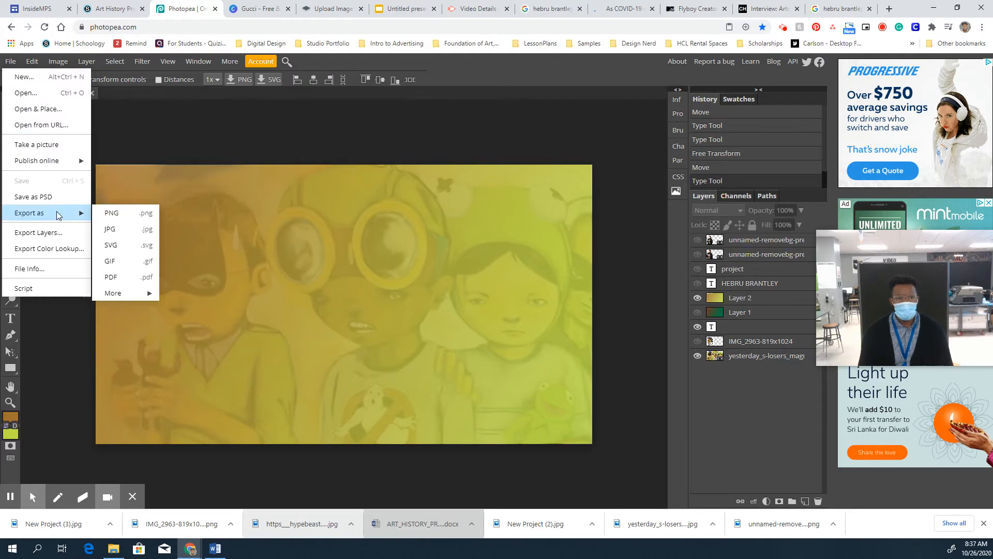
click(116, 228)
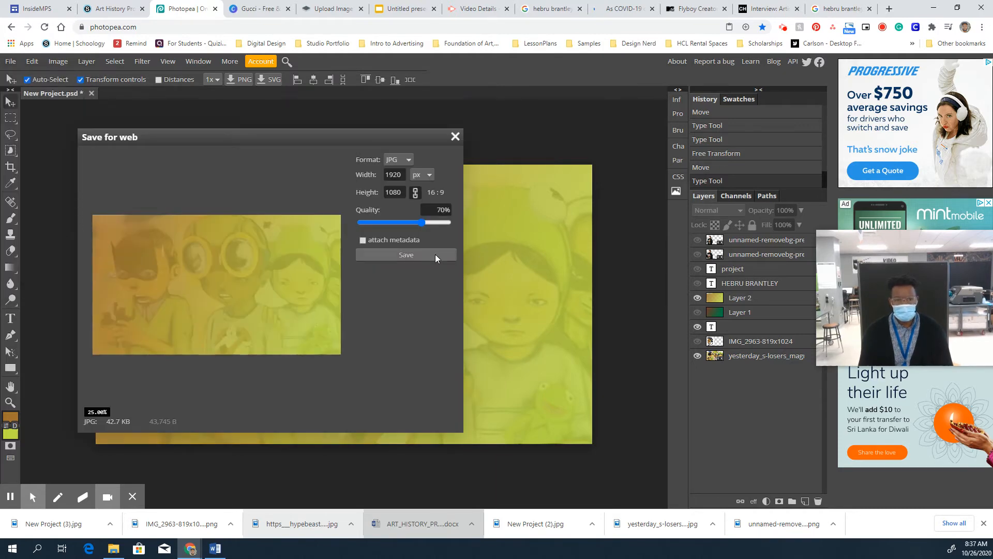
click(406, 255)
Switch to the untitled Google Slides presentation and add a new slide
click(396, 8)
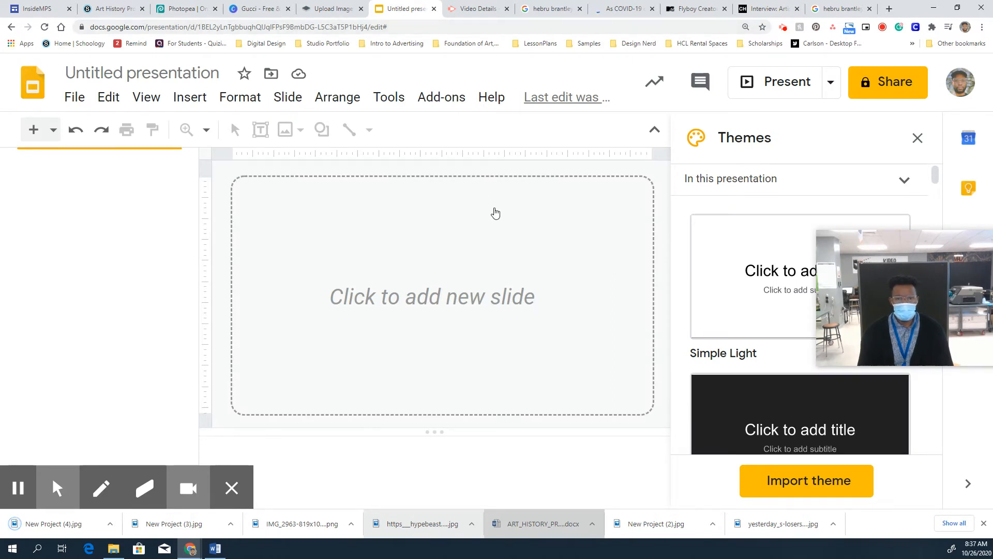
click(449, 225)
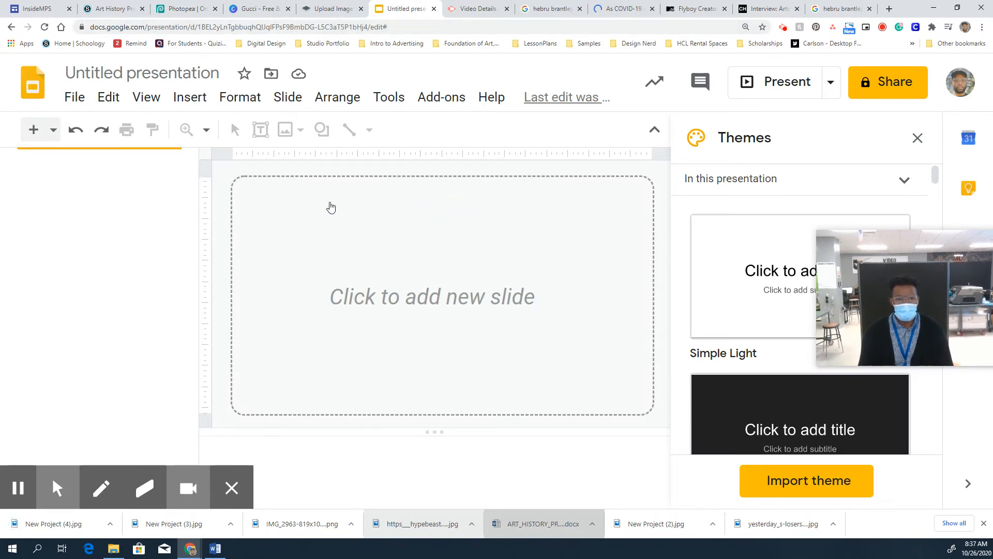
click(331, 206)
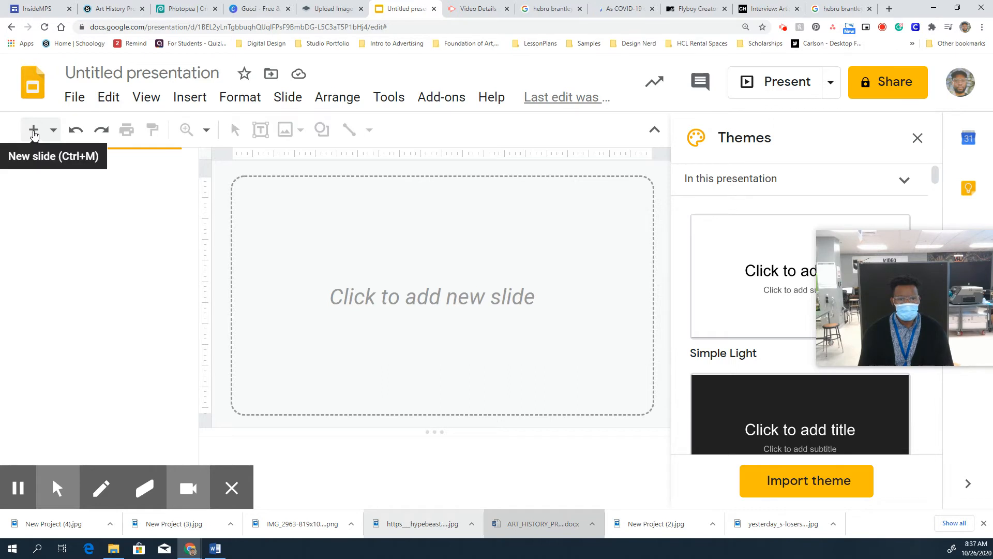
click(33, 132)
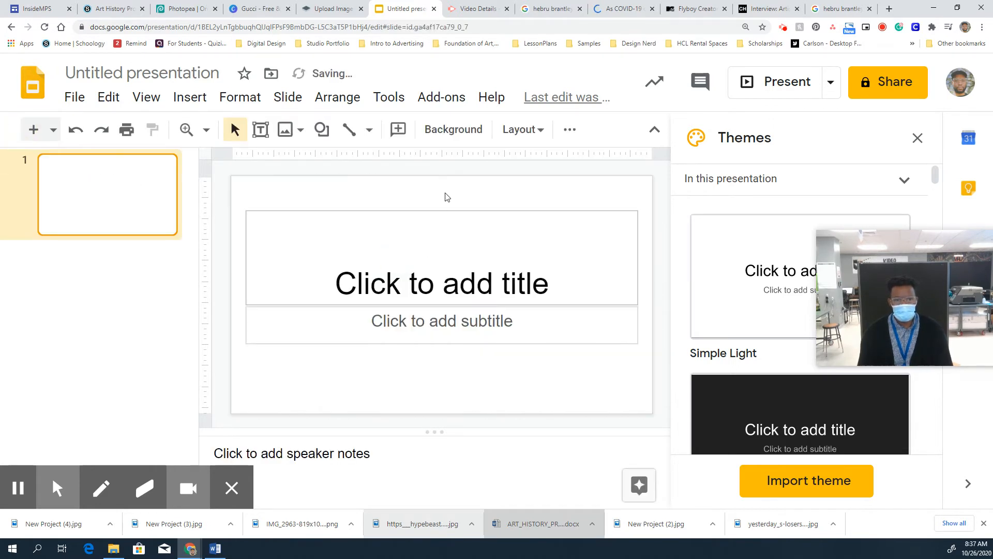
Open the image chooser for the new slide's background
right_click(447, 196)
click(554, 310)
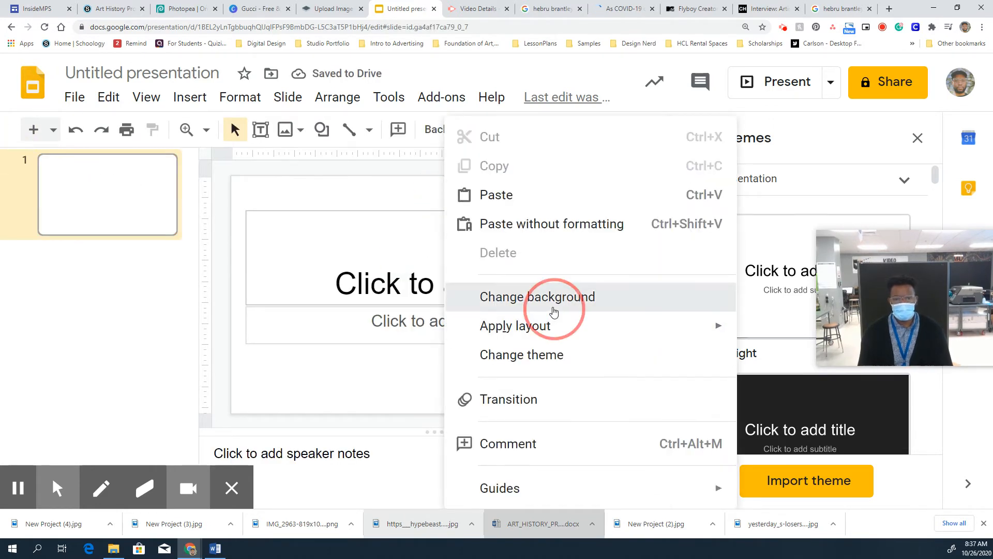
click(578, 285)
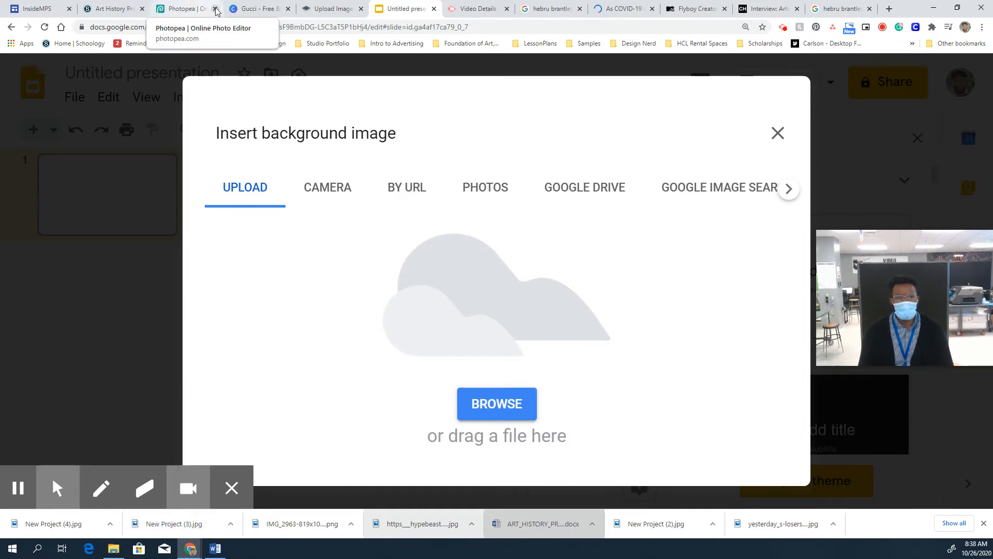
Close the Photopea page without saving its changes, and close the remove.bg page
click(216, 10)
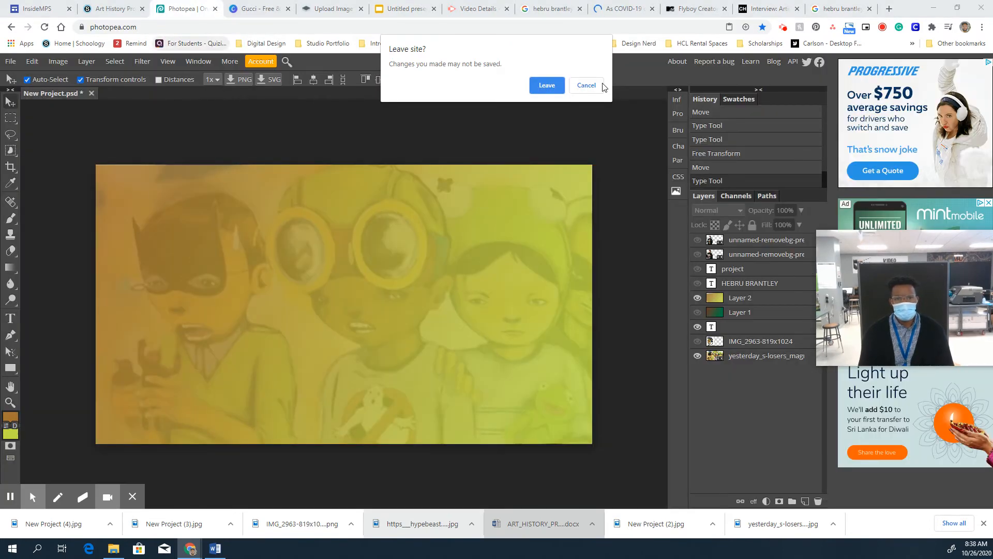
click(559, 88)
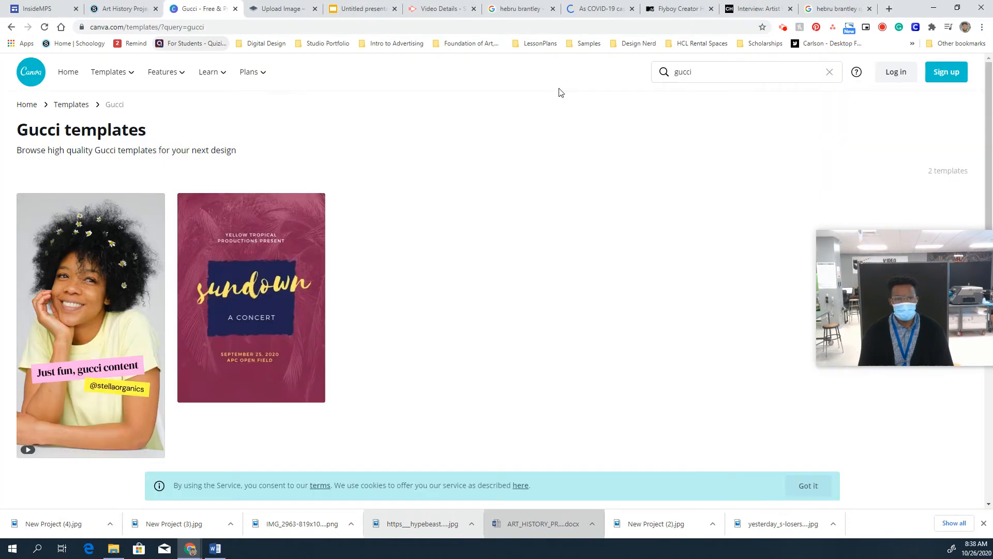
click(126, 9)
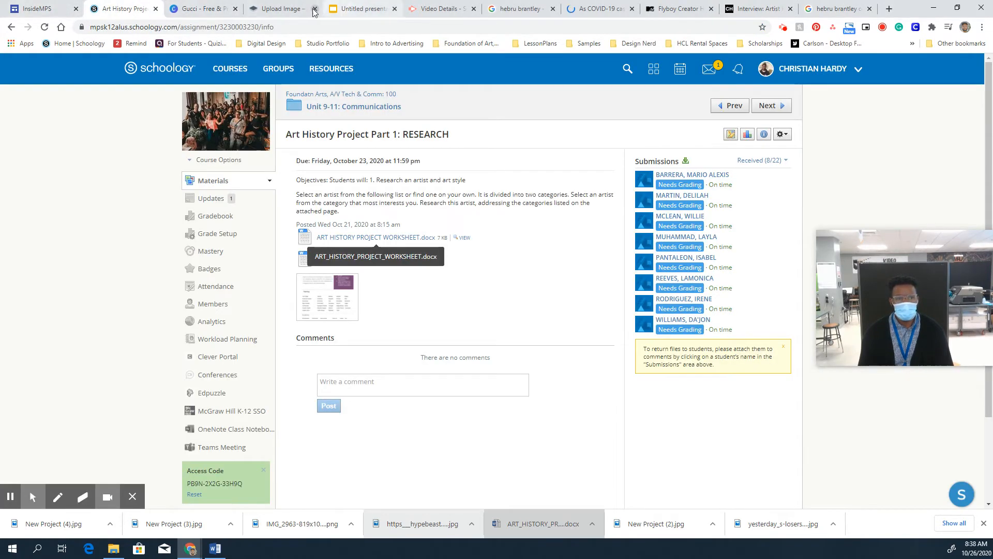
click(282, 9)
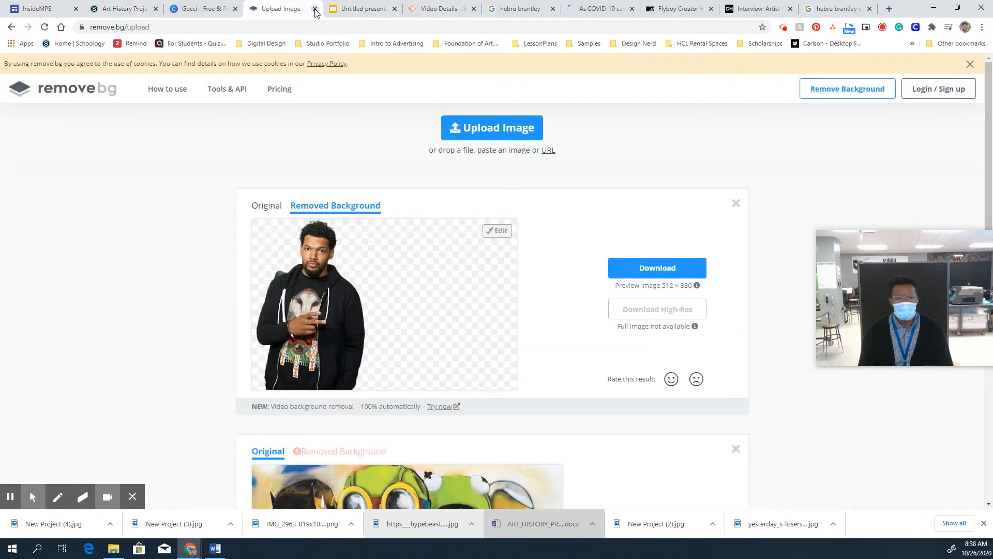
click(314, 10)
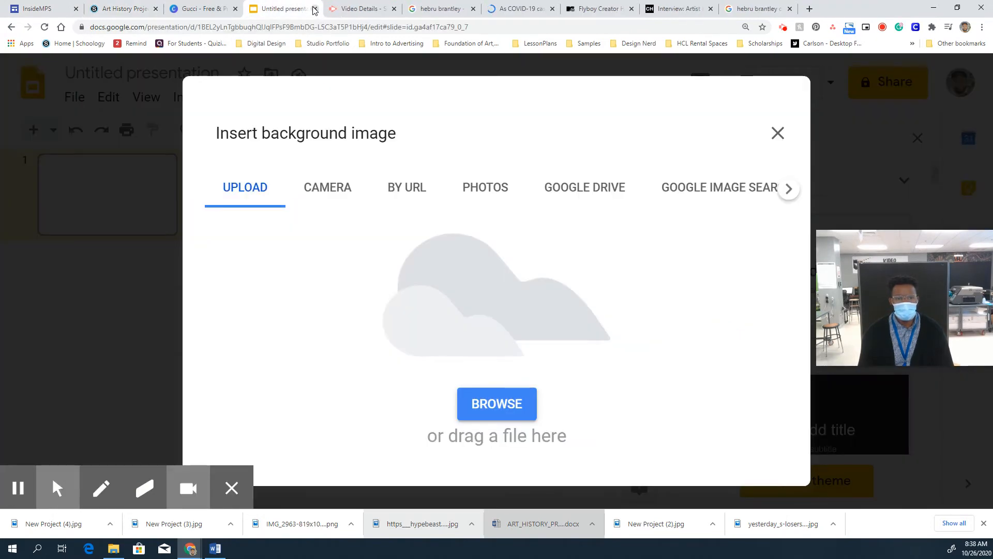
Upload New Project (3) from the Downloads folder as the slide's background image and apply it
click(499, 403)
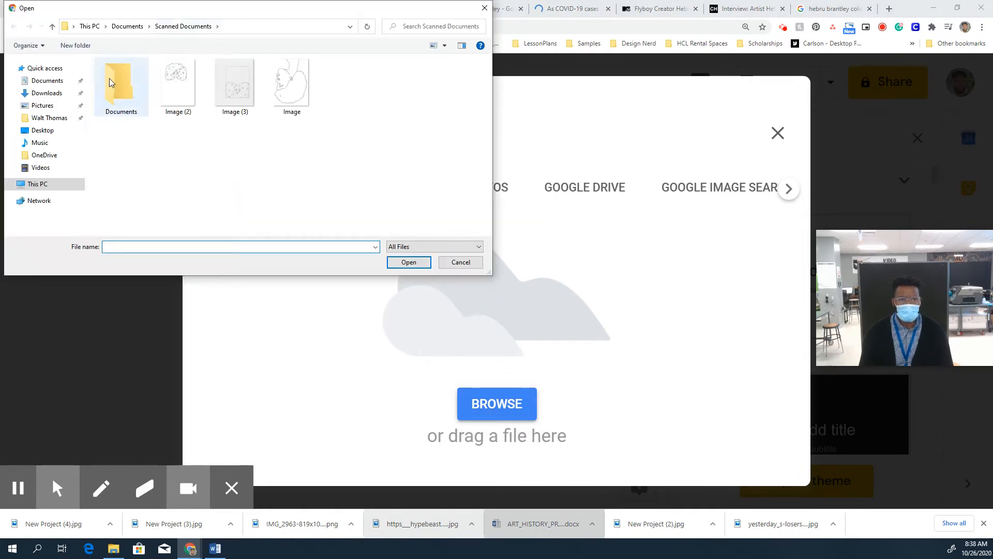
click(60, 97)
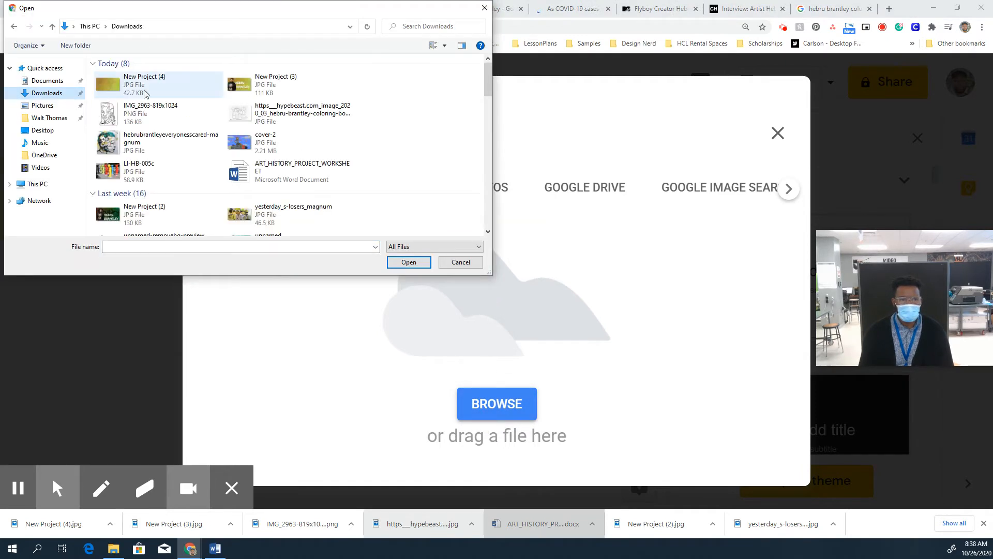
click(261, 87)
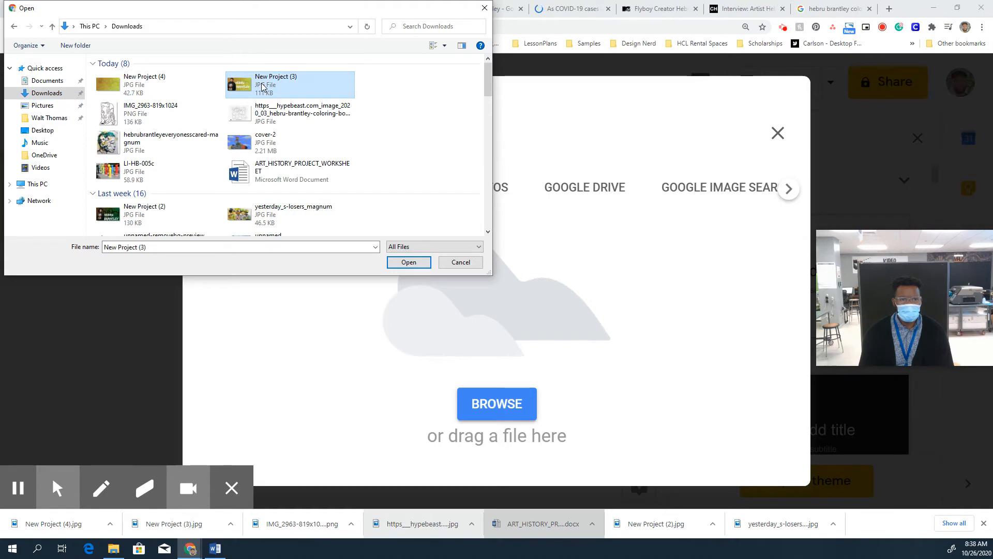
click(408, 262)
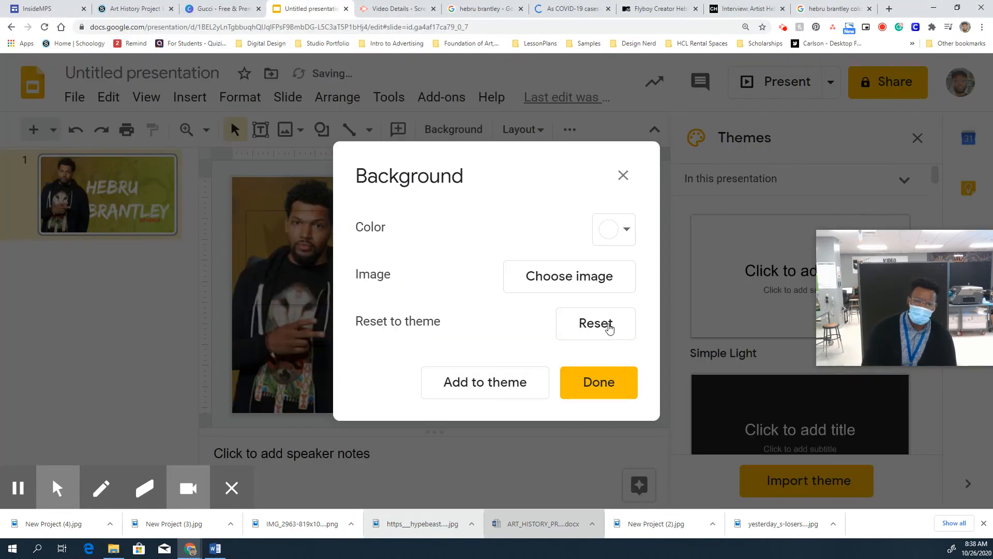
click(625, 397)
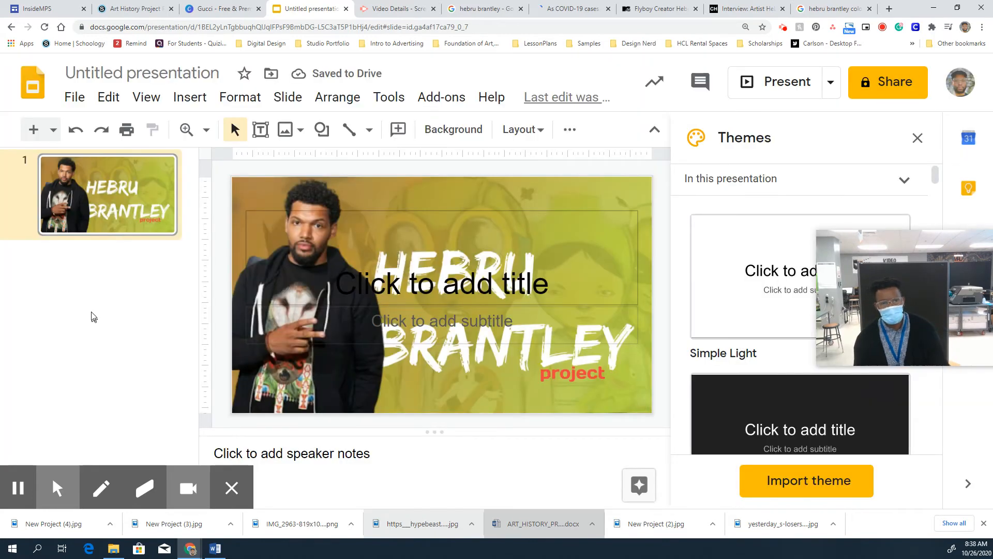